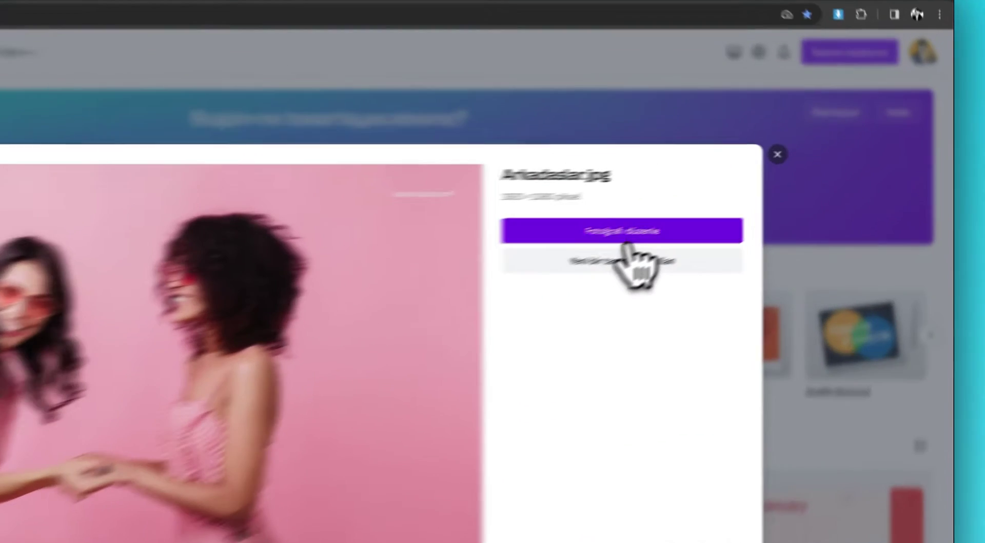
# Open Arkadaslar.jpg in the photo editor and look through its effects, adjustment and crop options
pyautogui.click(739, 203)
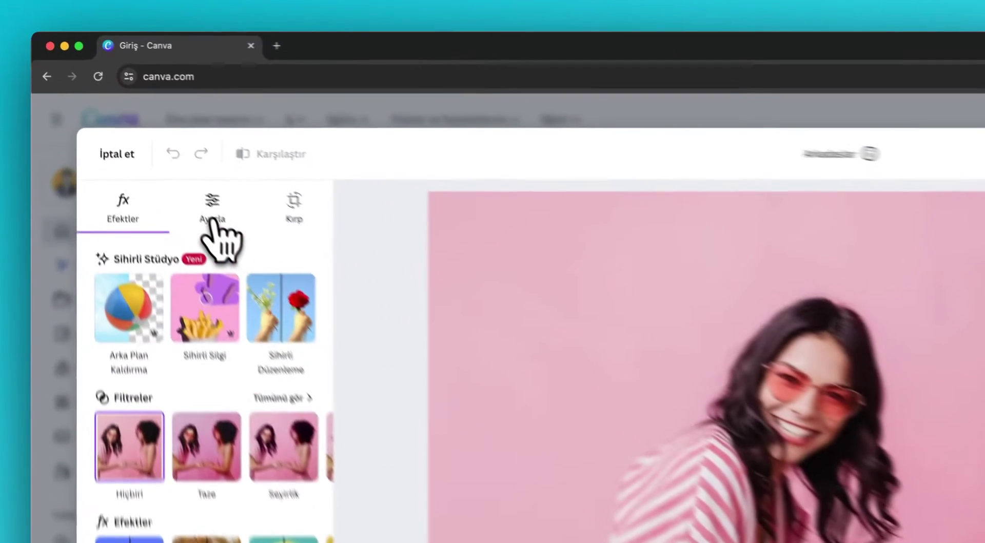
pyautogui.click(135, 131)
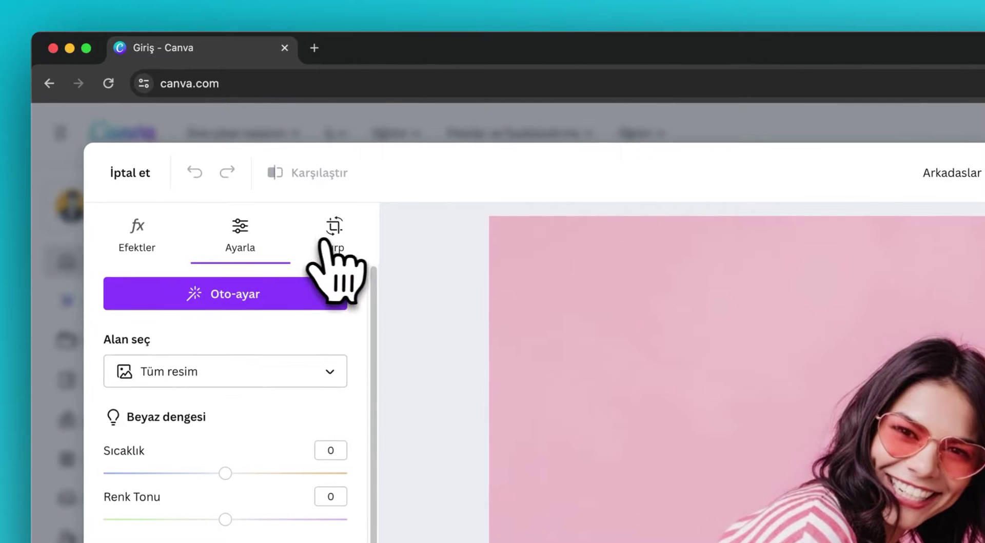
pyautogui.click(321, 240)
pyautogui.click(253, 244)
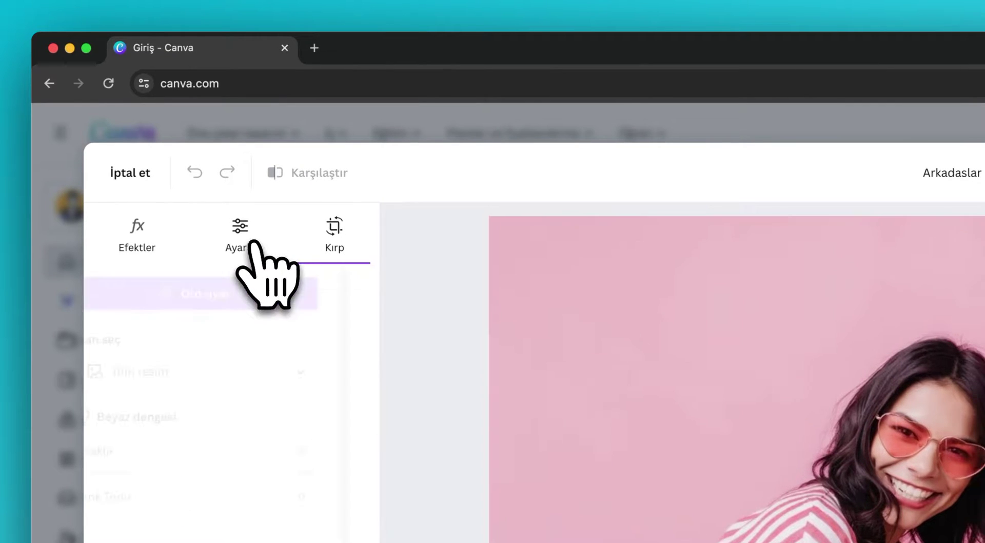
pyautogui.click(138, 241)
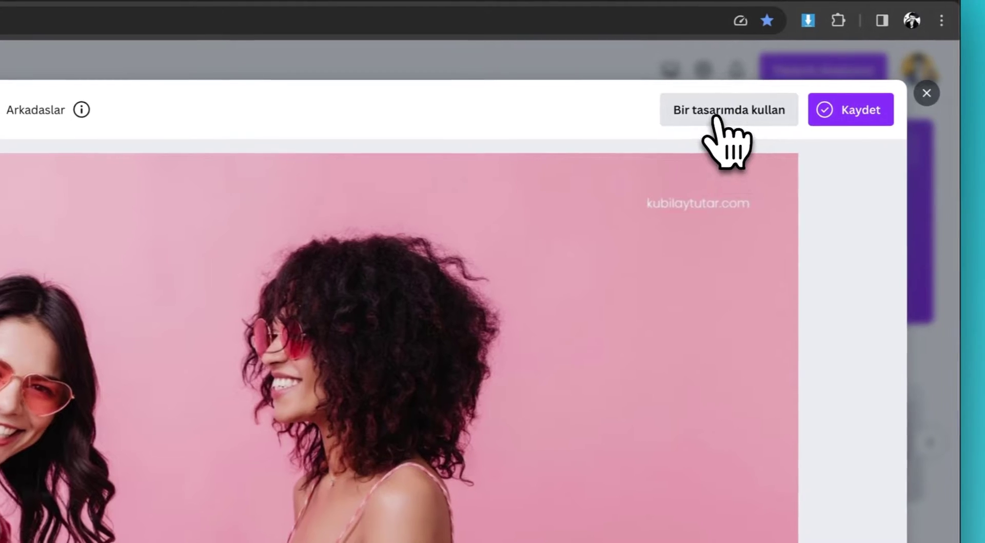
# Use the photo in a new 1920 × 1080 px design and detach it from the page background
pyautogui.click(725, 141)
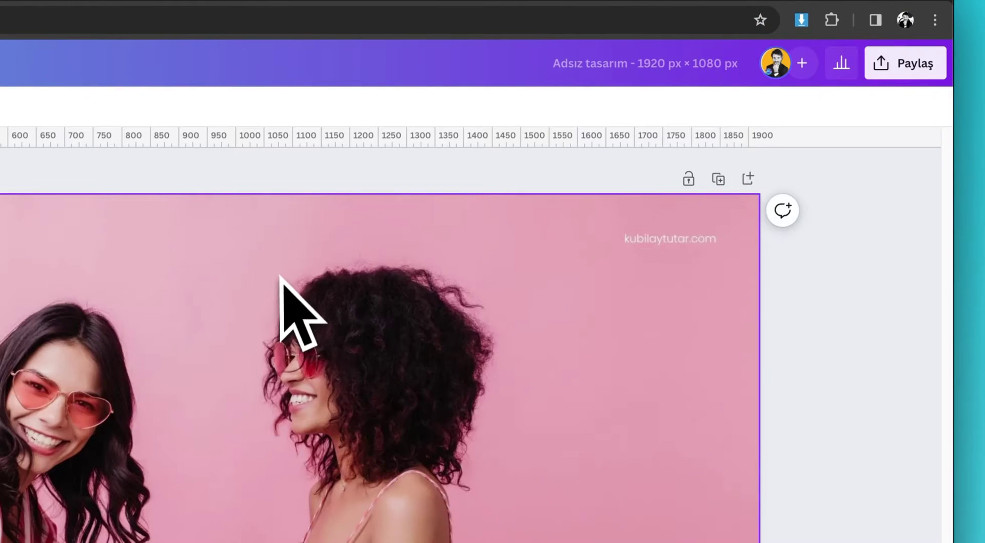
pyautogui.rightClick(352, 427)
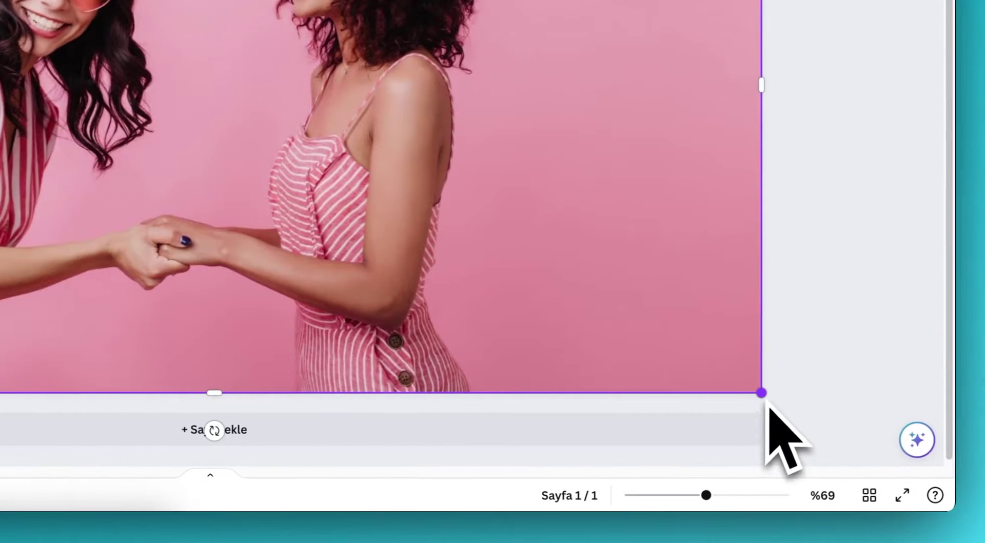
# Scale the photo down to about 1112 px wide and try cropping its side and top edges
pyautogui.moveTo(778, 393); pyautogui.dragTo(359, 205)
pyautogui.moveTo(723, 321); pyautogui.dragTo(693, 326)
pyautogui.moveTo(297, 213)
pyautogui.mouseDown()
pyautogui.moveTo(202, 214)
pyautogui.moveTo(283, 212)
pyautogui.mouseUp()
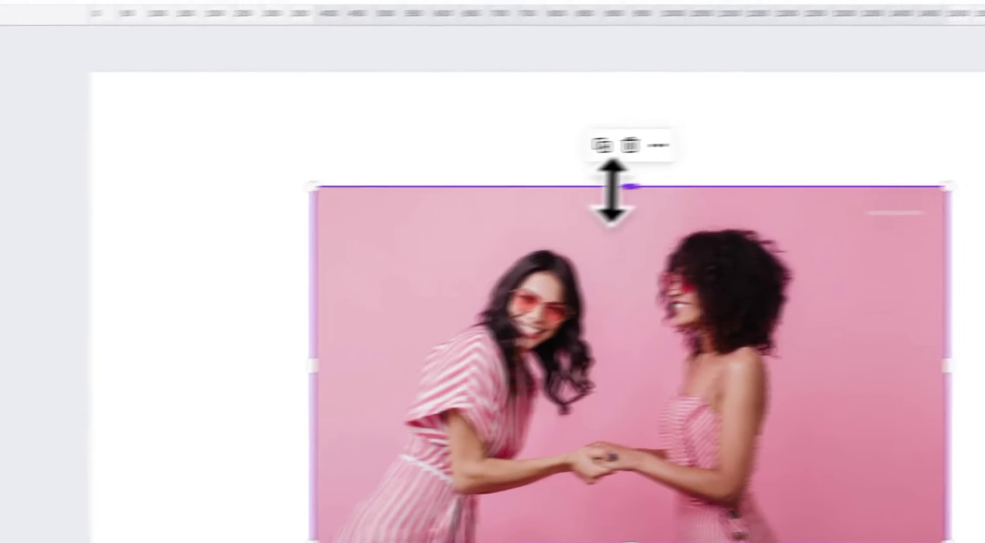
pyautogui.moveTo(747, 177)
pyautogui.mouseDown()
pyautogui.moveTo(739, 241)
pyautogui.moveTo(732, 182)
pyautogui.mouseUp()
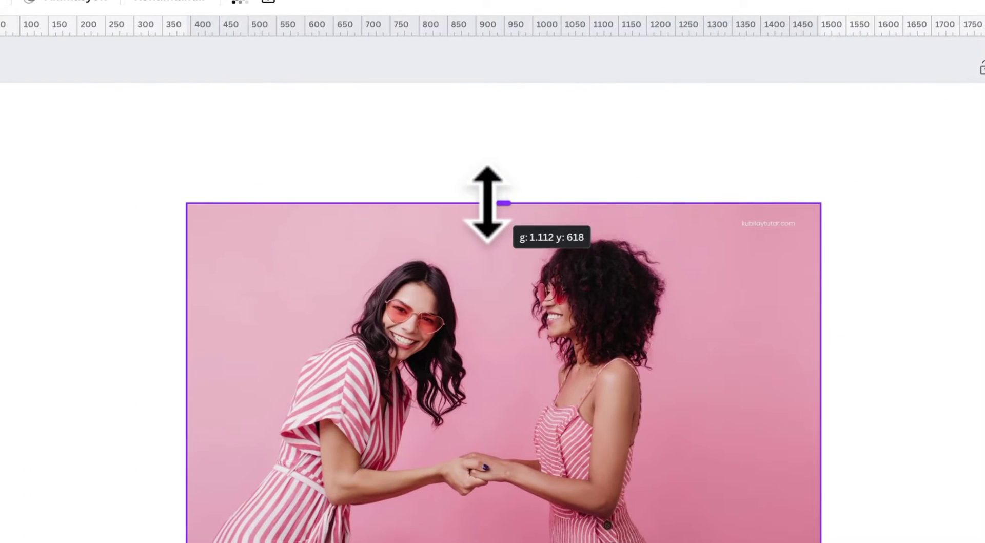
pyautogui.moveTo(487, 203); pyautogui.dragTo(492, 253)
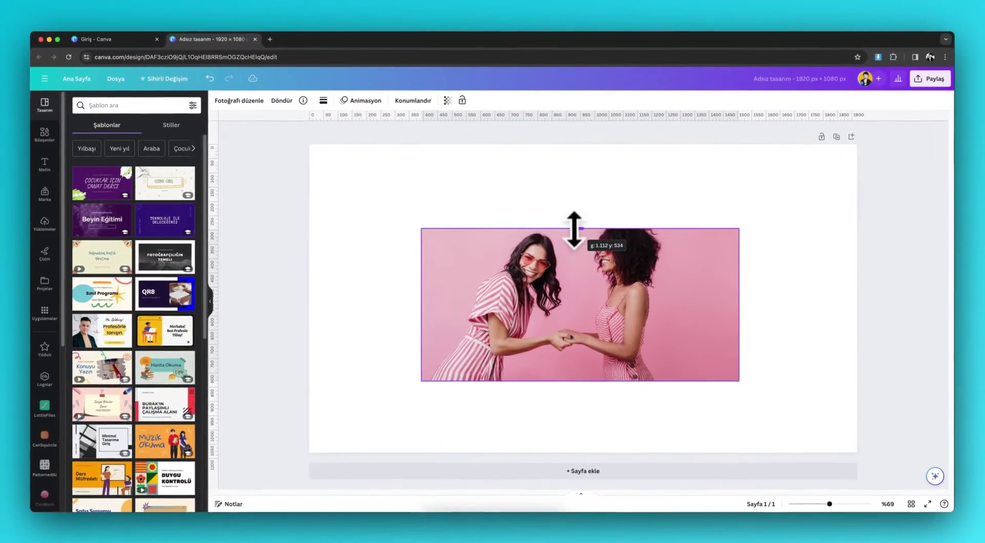
pyautogui.moveTo(574, 229); pyautogui.dragTo(572, 197)
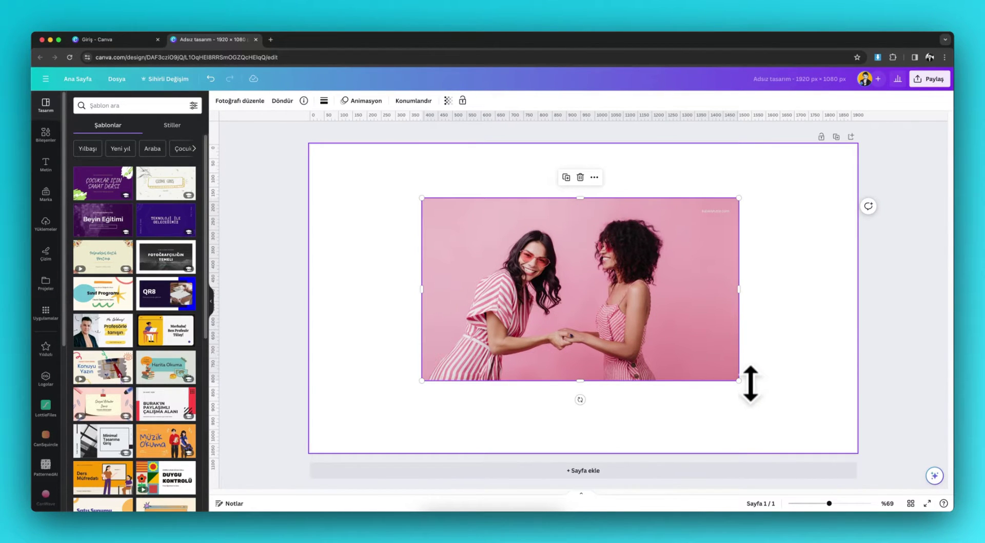
# Fine-tune the photo's size from its corners and centre it on the page
pyautogui.moveTo(738, 382)
pyautogui.mouseDown()
pyautogui.moveTo(611, 325)
pyautogui.moveTo(730, 379)
pyautogui.mouseUp()
pyautogui.moveTo(732, 199)
pyautogui.mouseDown()
pyautogui.moveTo(710, 220)
pyautogui.moveTo(772, 189)
pyautogui.moveTo(622, 282)
pyautogui.moveTo(747, 189)
pyautogui.moveTo(737, 202)
pyautogui.mouseUp()
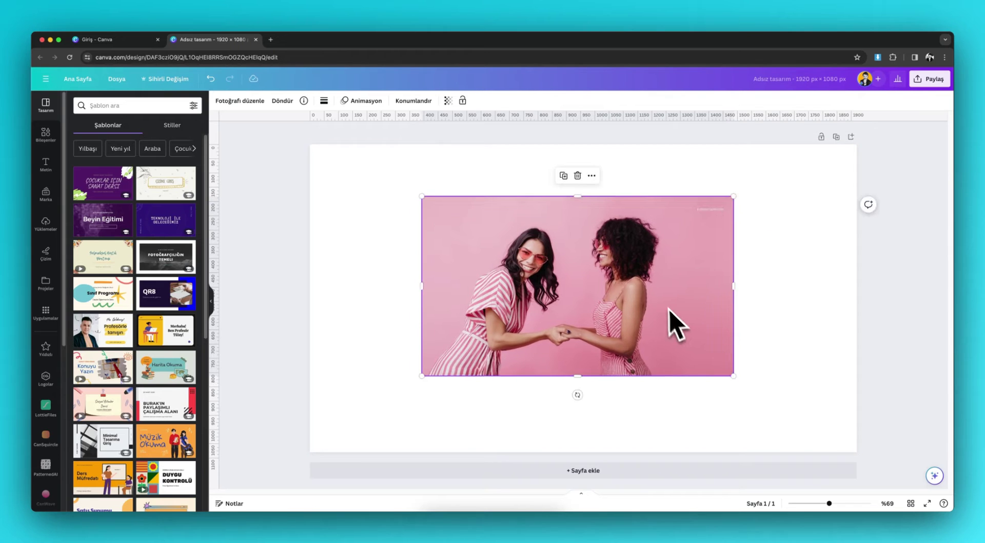
pyautogui.moveTo(669, 309); pyautogui.dragTo(670, 302)
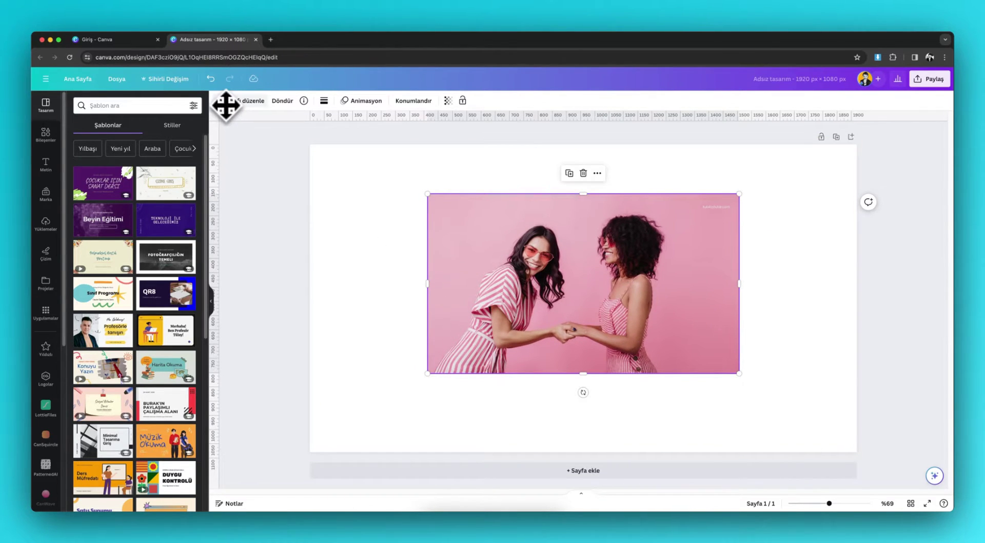
# Flip the photo horizontally and flip it back to its original orientation
pyautogui.click(283, 101)
pyautogui.click(298, 122)
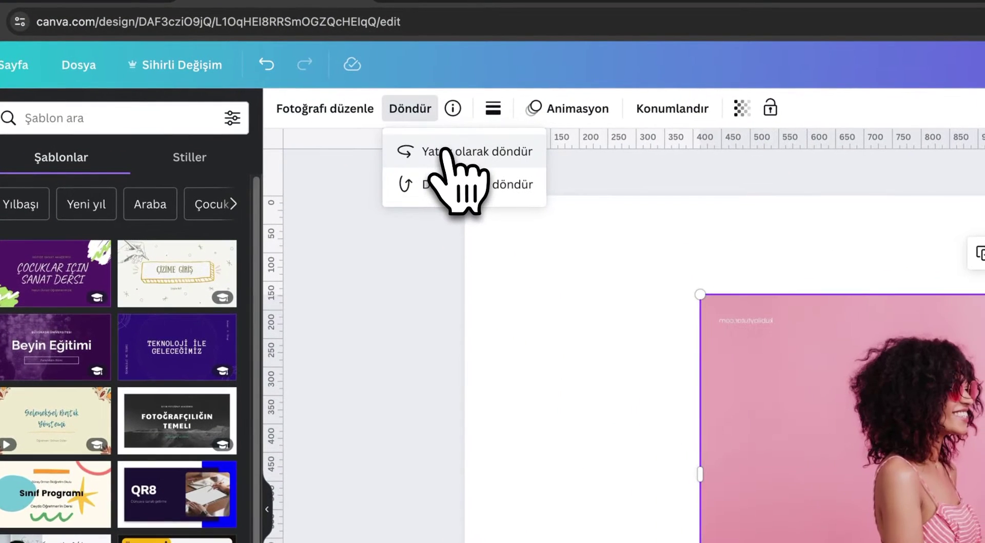
pyautogui.click(442, 156)
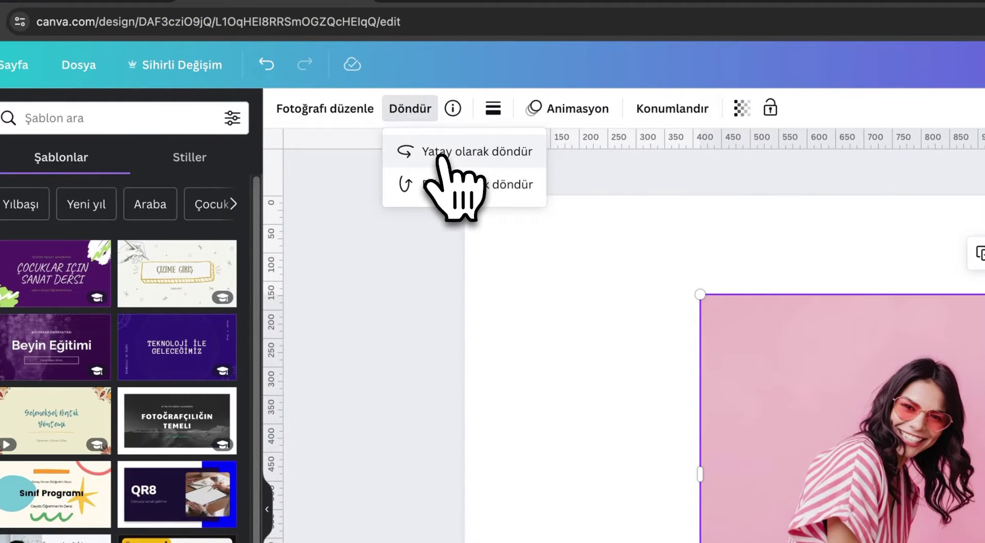
# View the uploaded photo's information and close the details
pyautogui.click(452, 108)
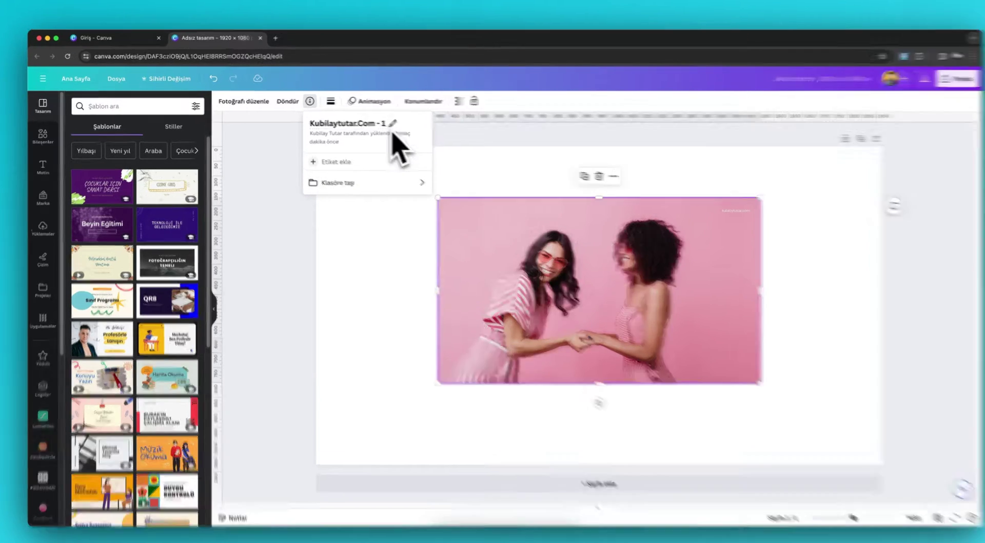
pyautogui.click(371, 227)
# Add the stock photo of the woman in a hat among clothes racks, scale it down and move it over the pink photo
pyautogui.click(49, 138)
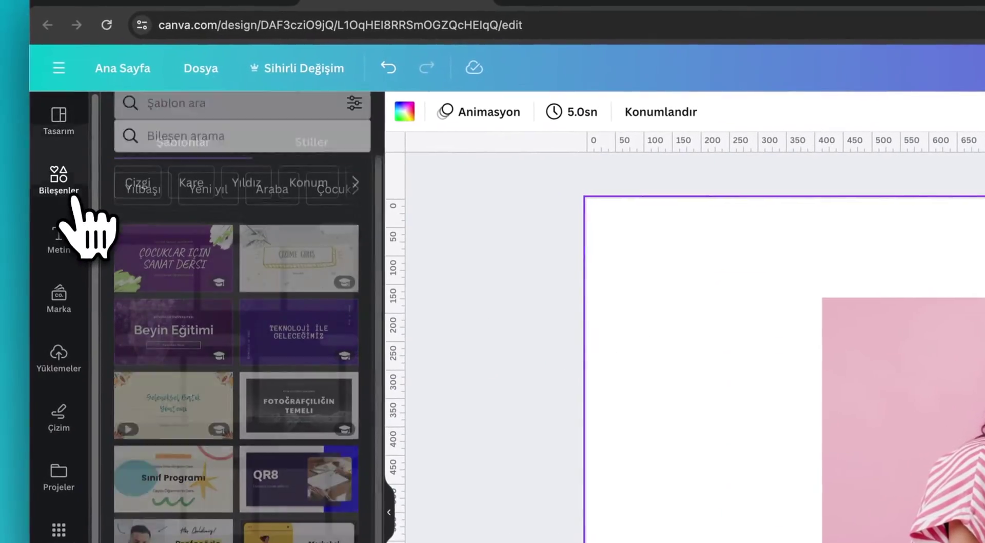
pyautogui.click(287, 278)
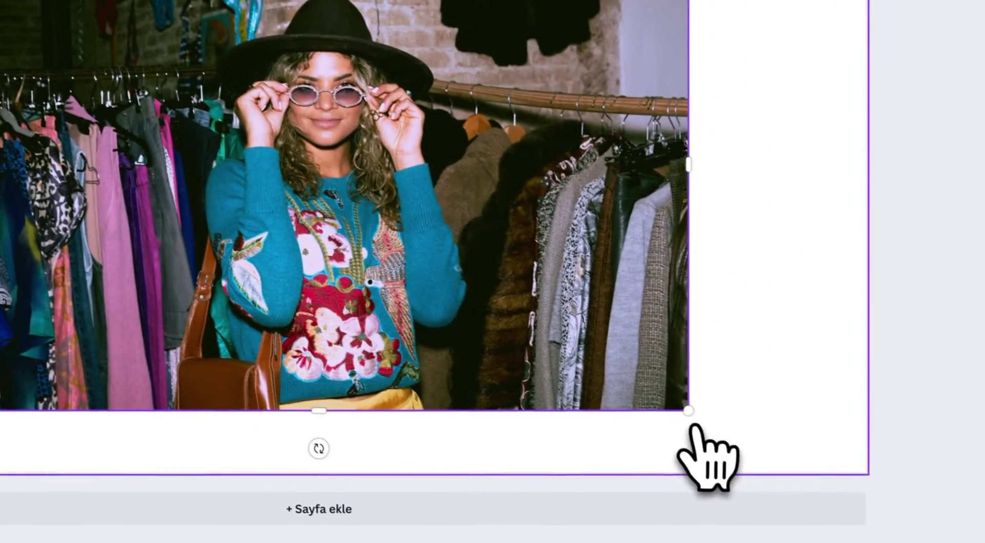
pyautogui.moveTo(689, 409); pyautogui.dragTo(438, 244)
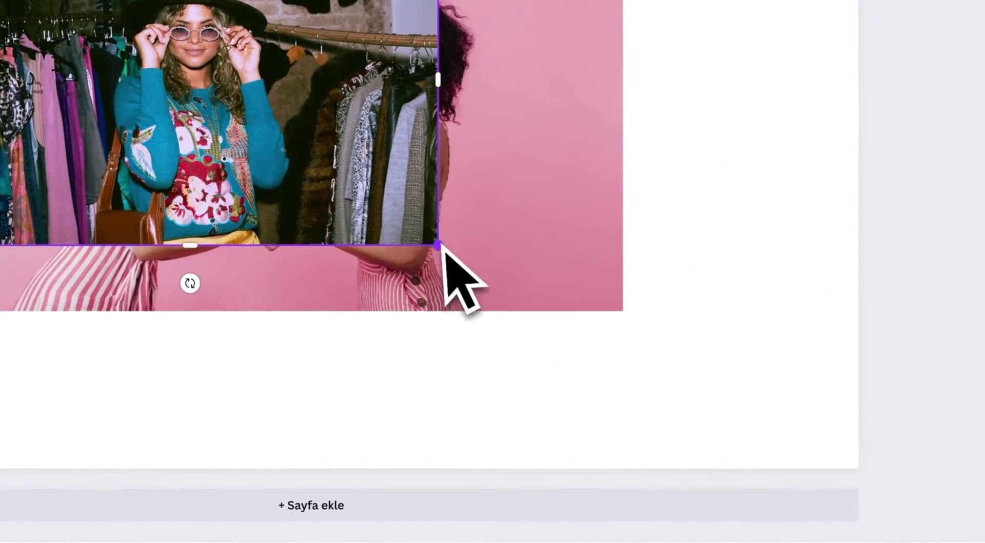
pyautogui.moveTo(290, 167); pyautogui.dragTo(393, 144)
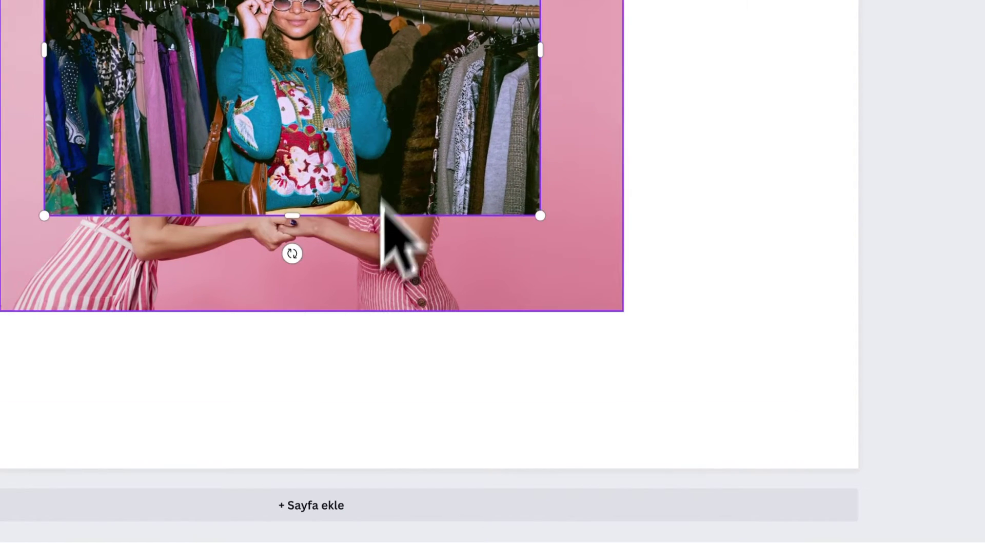
# Shrink the pink photo to about 334 × 192 px and move the woman's photo to its upper right
pyautogui.click(379, 262)
pyautogui.moveTo(671, 84); pyautogui.dragTo(151, 435)
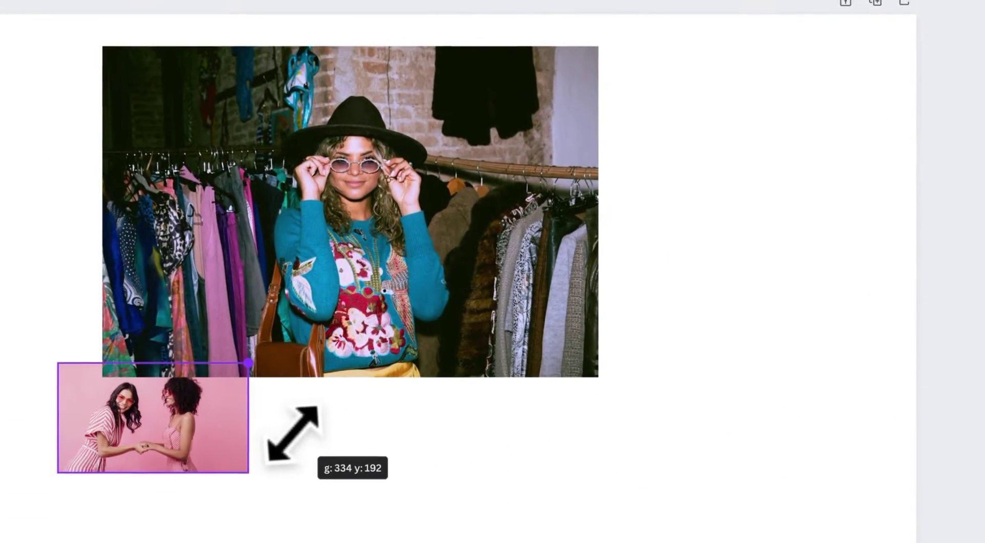
pyautogui.moveTo(174, 369); pyautogui.dragTo(310, 328)
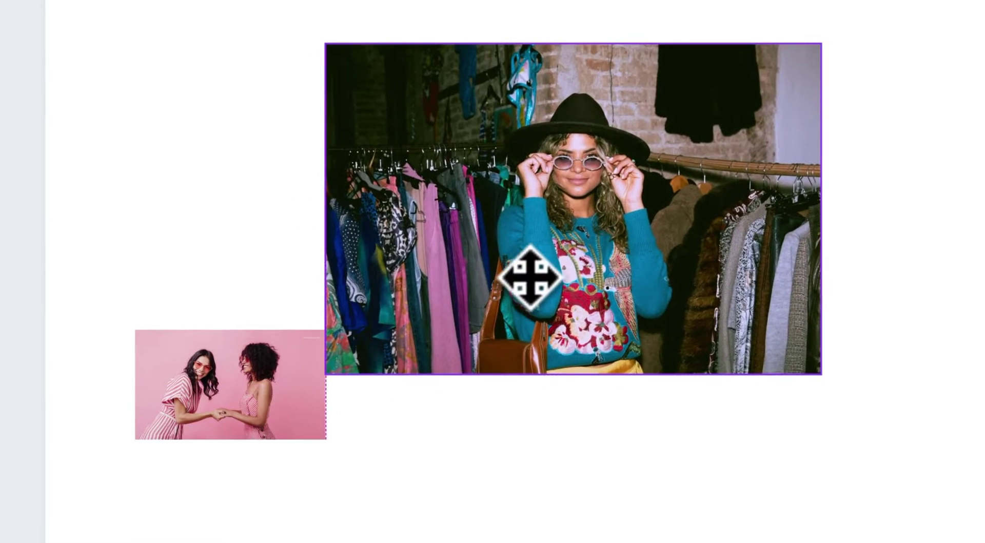
pyautogui.moveTo(530, 277); pyautogui.dragTo(549, 282)
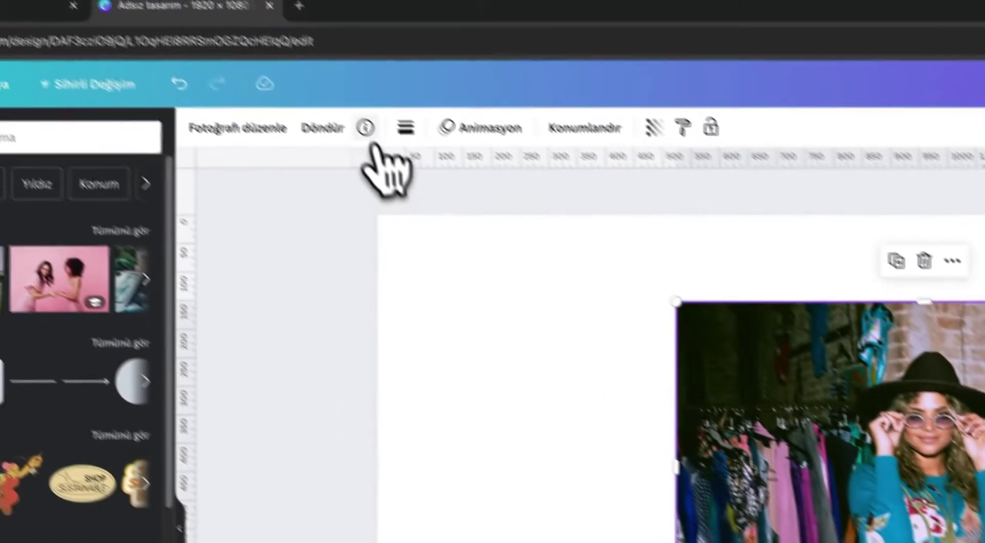
# View the stock photo's information, open the collection it belongs to and browse the related photos
pyautogui.click(365, 129)
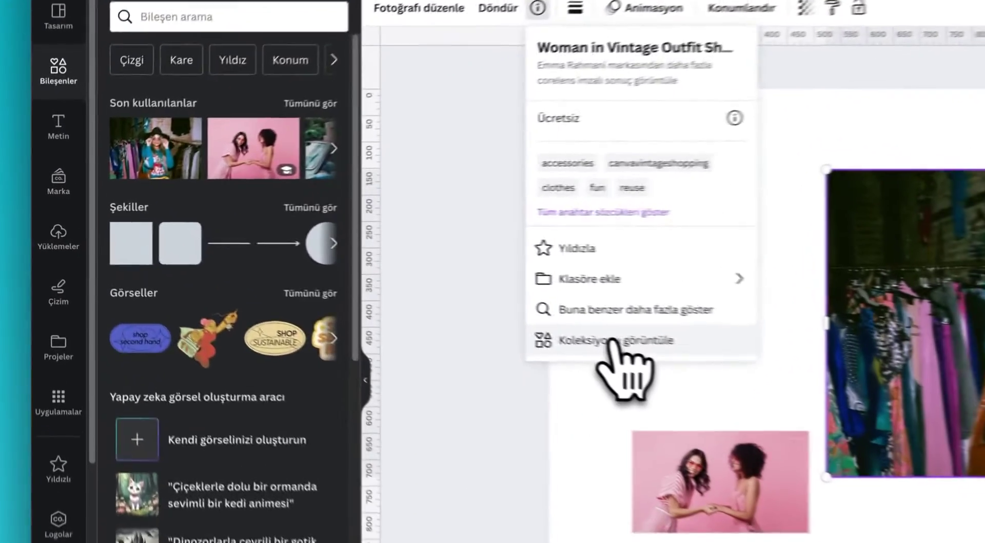
pyautogui.click(345, 280)
pyautogui.scroll(-5, 270, 254)
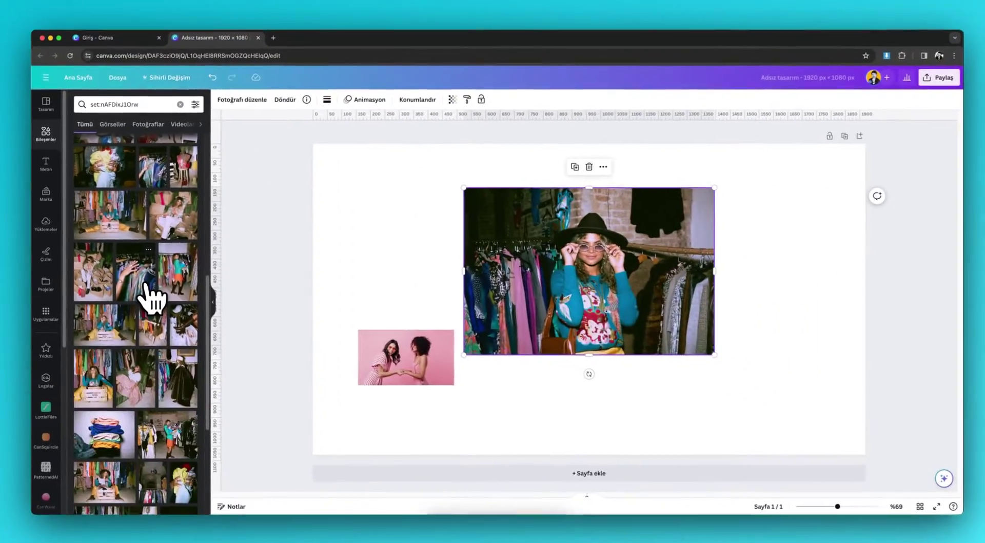
pyautogui.scroll(10, 151, 298)
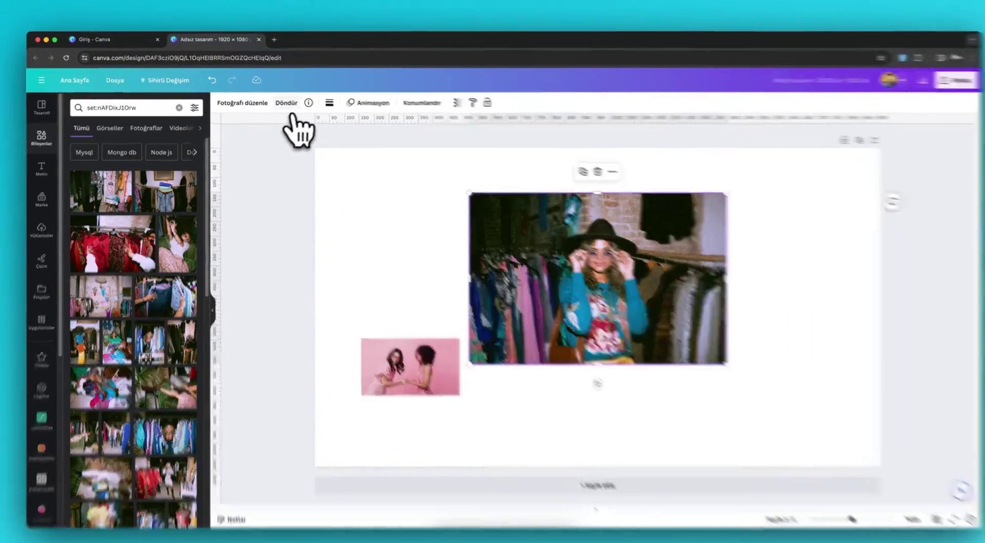
# Show all keywords of the stock photo, search for photos by its "vintage" keyword and browse the matches
pyautogui.click(303, 101)
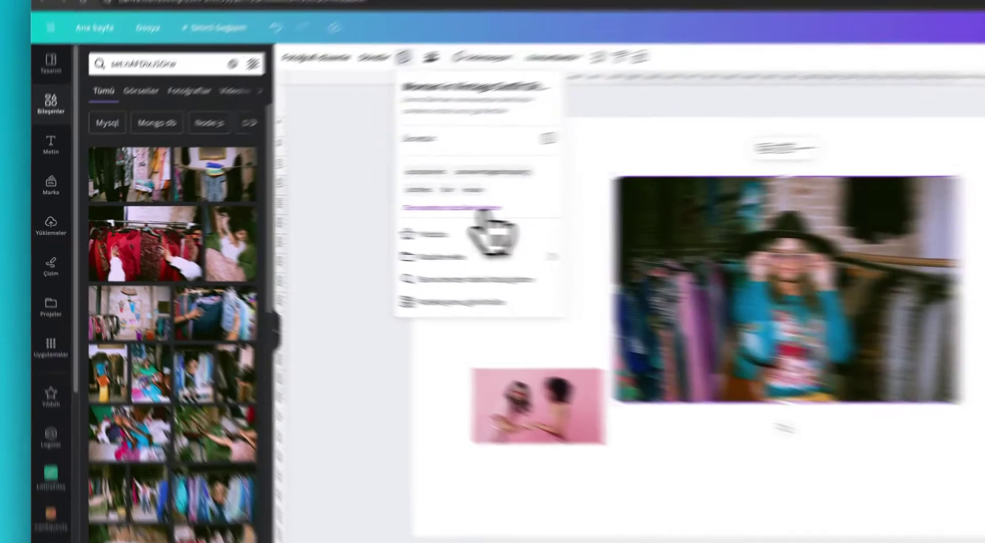
pyautogui.click(361, 211)
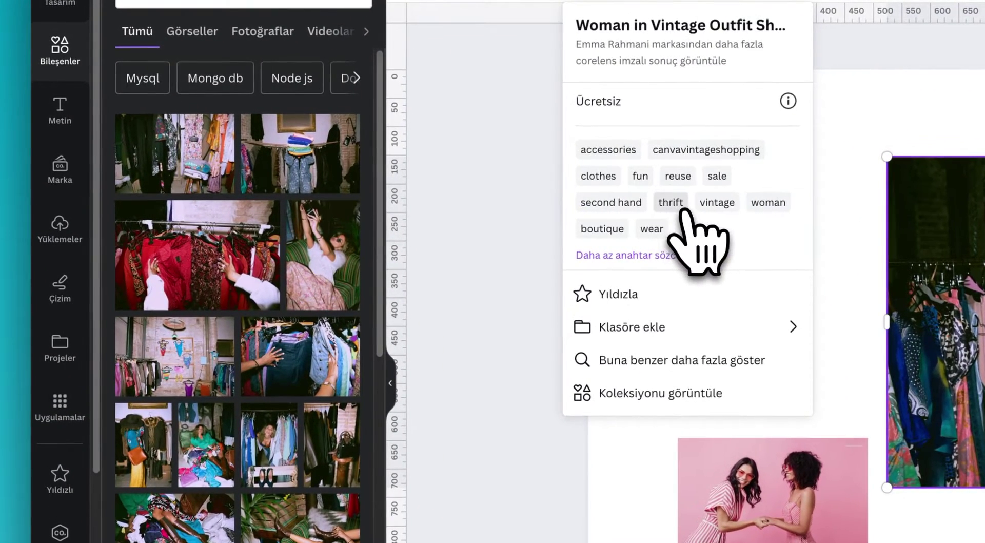
pyautogui.click(713, 210)
pyautogui.scroll(-5, 313, 308)
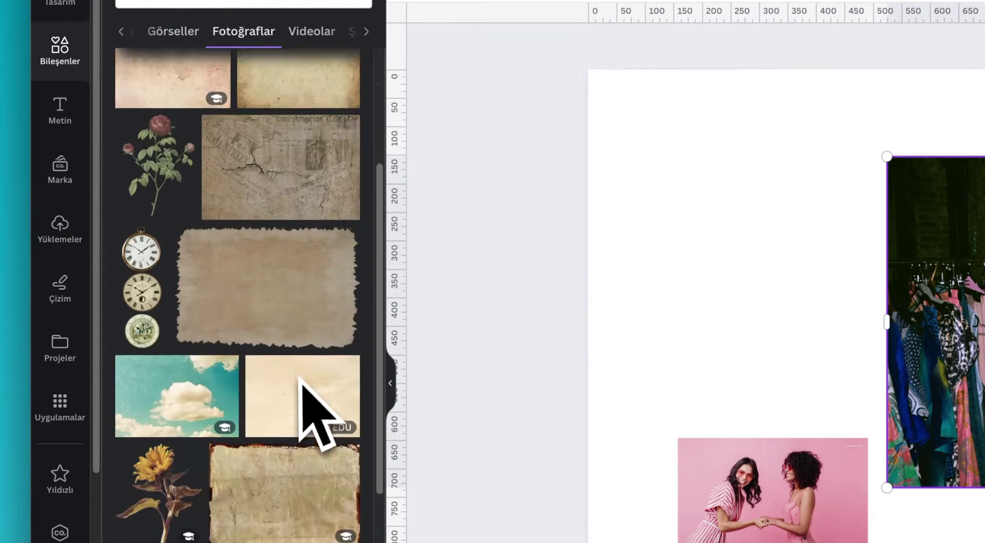
pyautogui.scroll(-4, 316, 411)
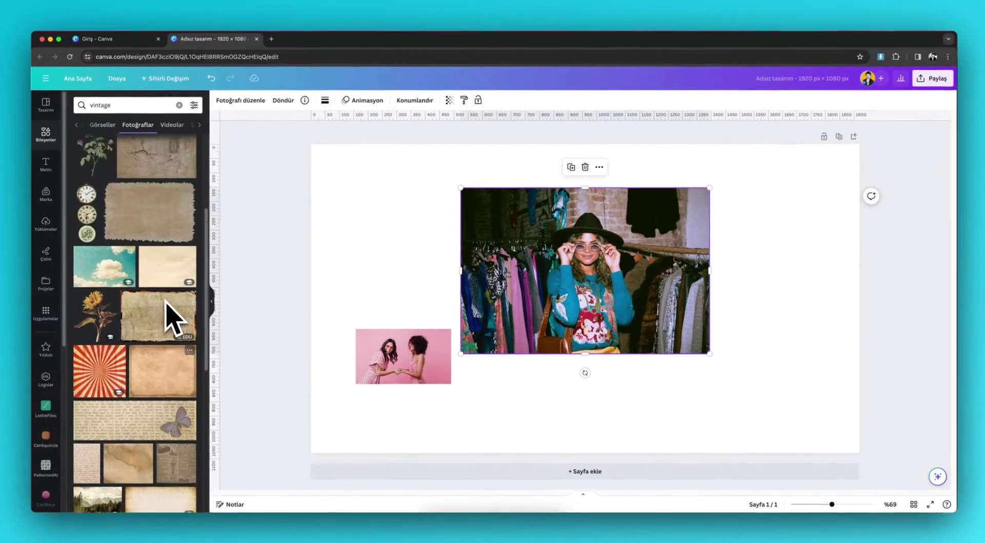
pyautogui.scroll(10, 165, 304)
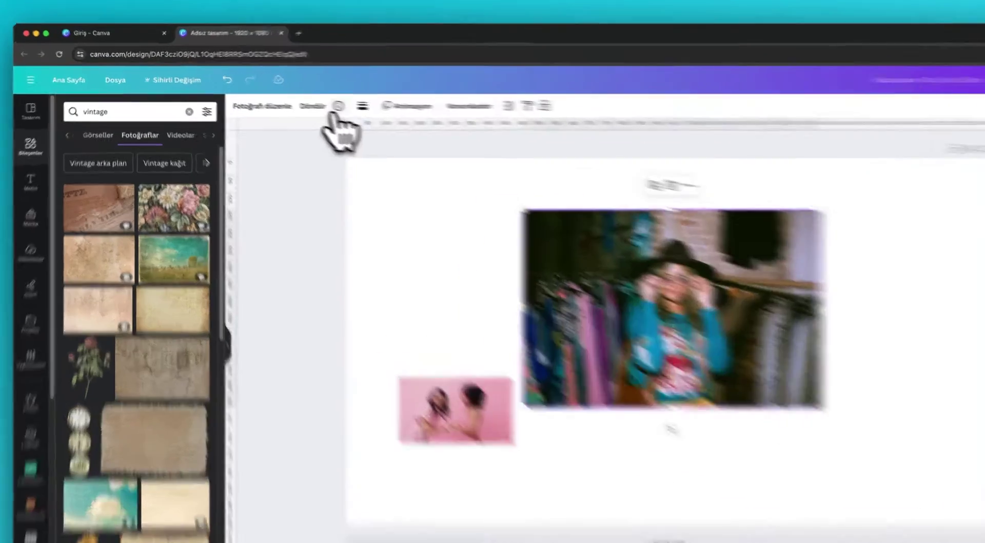
# From the stock photo's information, show more photos similar to it
pyautogui.click(304, 101)
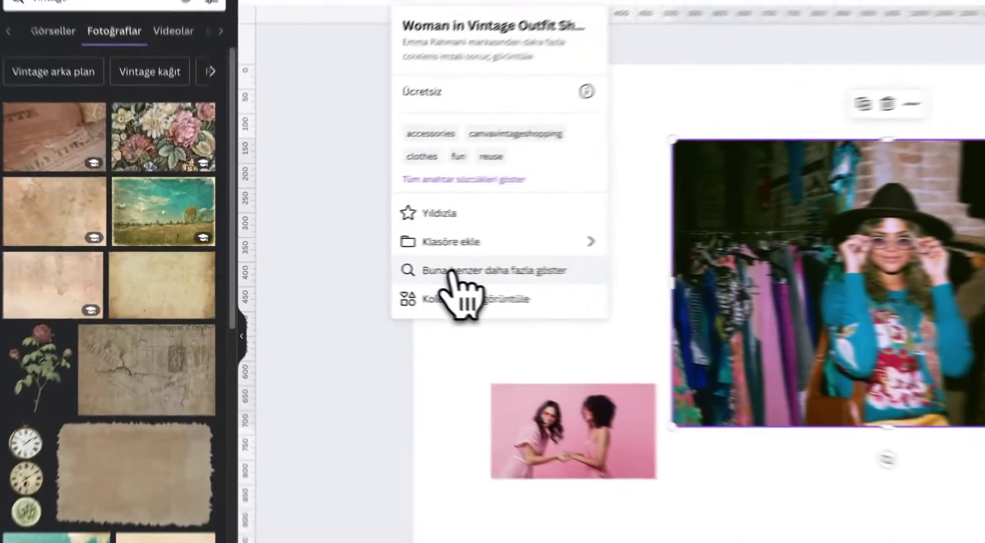
pyautogui.click(331, 263)
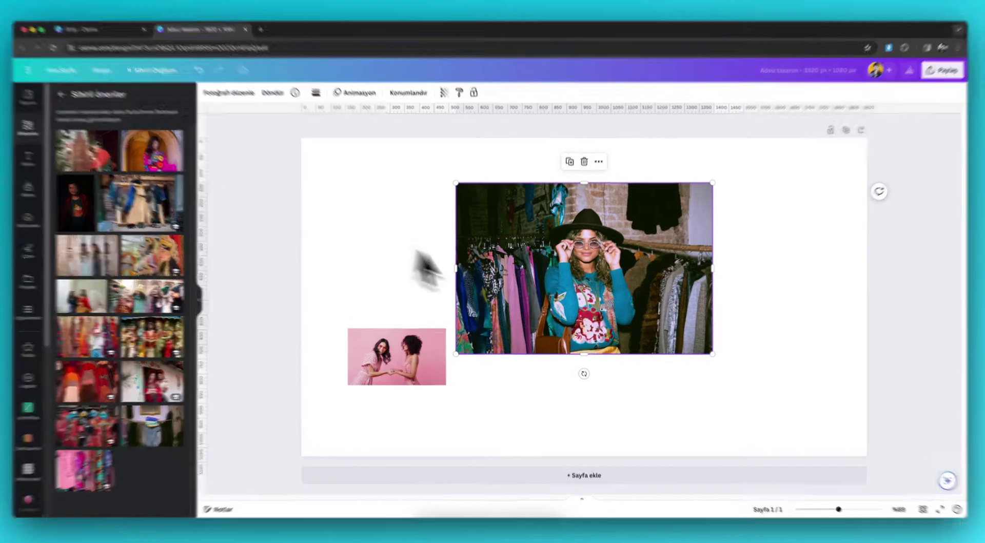
# Delete the stock photo of the woman in a hat from the page
pyautogui.moveTo(595, 308)
pyautogui.mouseDown()
pyautogui.moveTo(544, 298)
pyautogui.moveTo(591, 295)
pyautogui.mouseUp()
pyautogui.moveTo(626, 259); pyautogui.dragTo(625, 260)
pyautogui.press('Delete')
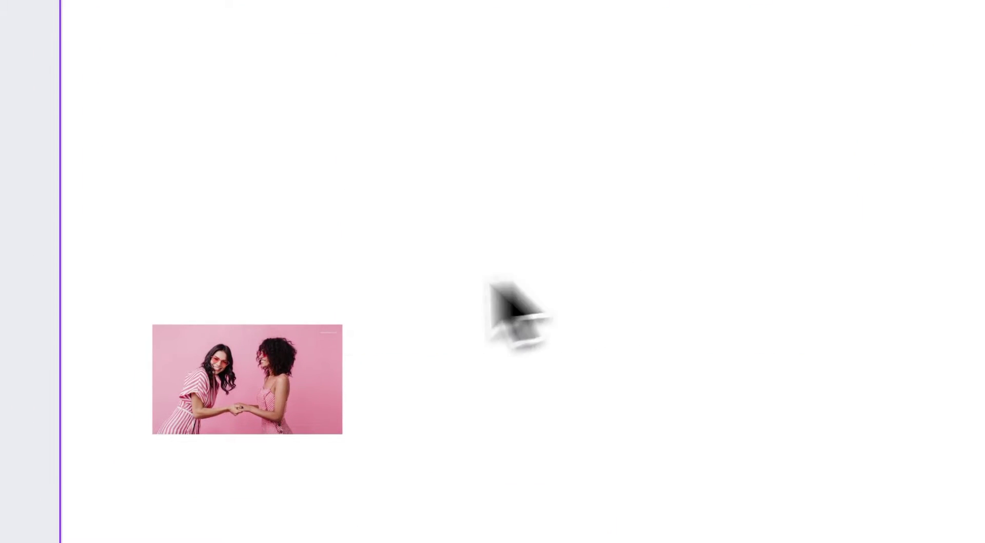
# Enlarge the pink photo of the two friends and centre it on the page
pyautogui.moveTo(265, 362); pyautogui.dragTo(404, 191)
pyautogui.moveTo(482, 263); pyautogui.dragTo(891, 493)
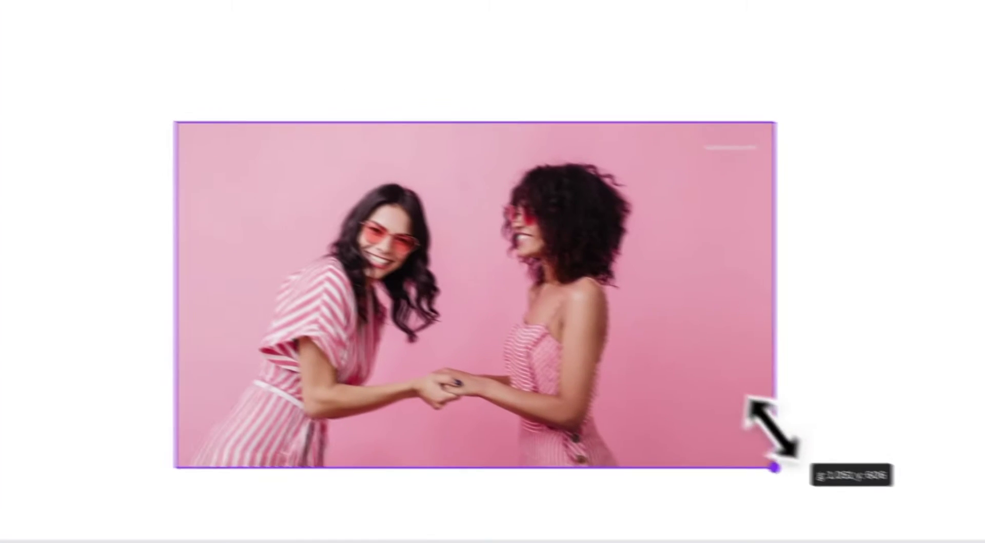
pyautogui.moveTo(662, 390); pyautogui.dragTo(674, 348)
pyautogui.moveTo(557, 314); pyautogui.dragTo(539, 319)
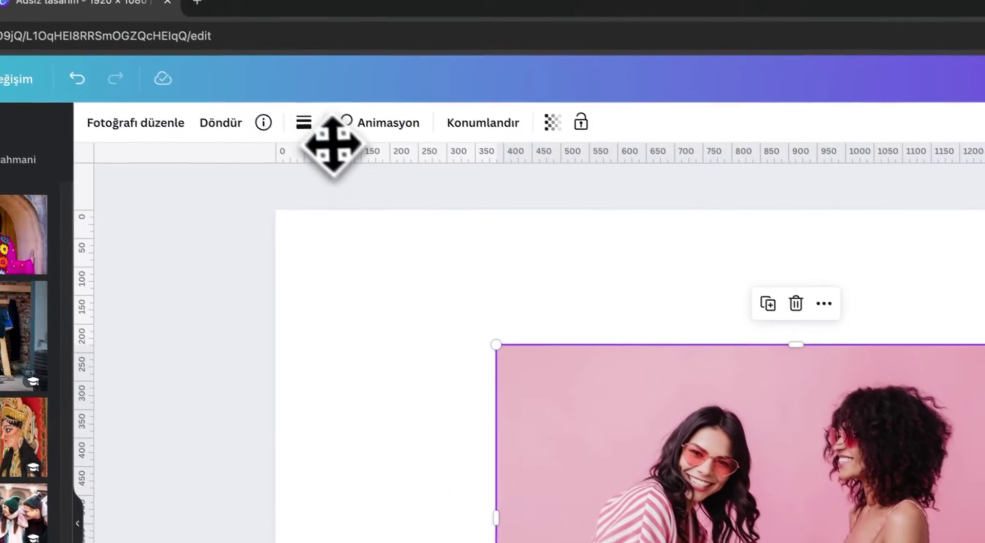
# Add a solid border to the pink photo and set the border thickness to 26
pyautogui.click(304, 122)
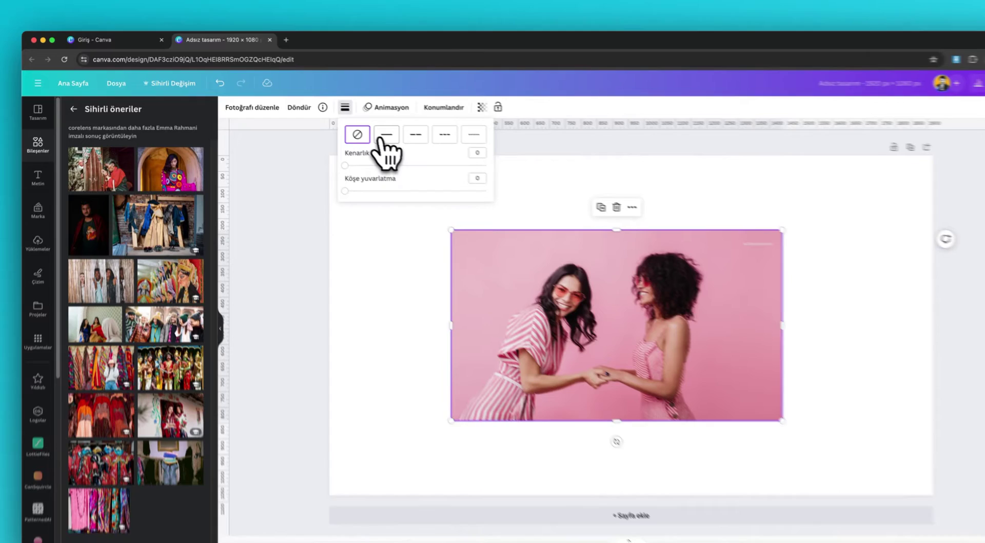
pyautogui.click(362, 125)
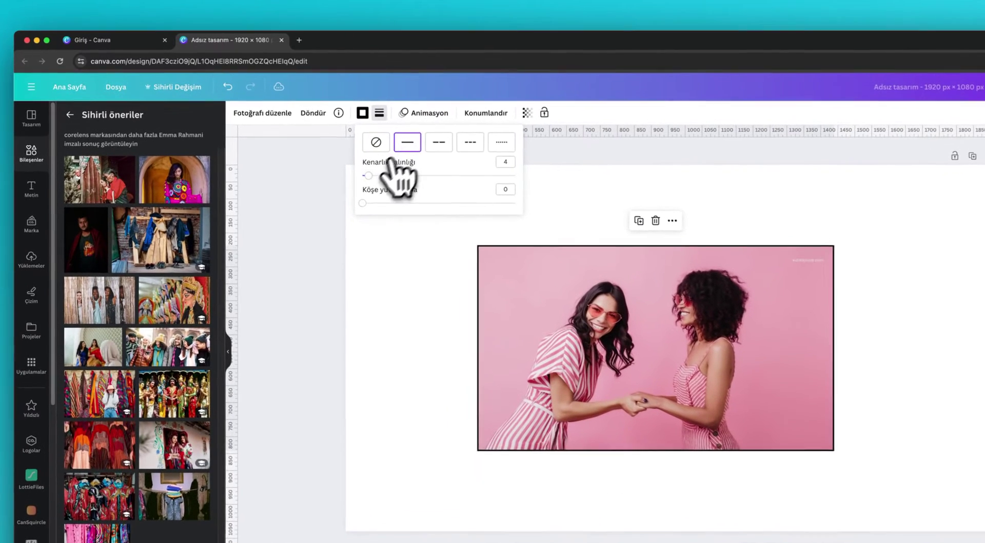
pyautogui.moveTo(323, 152); pyautogui.dragTo(344, 153)
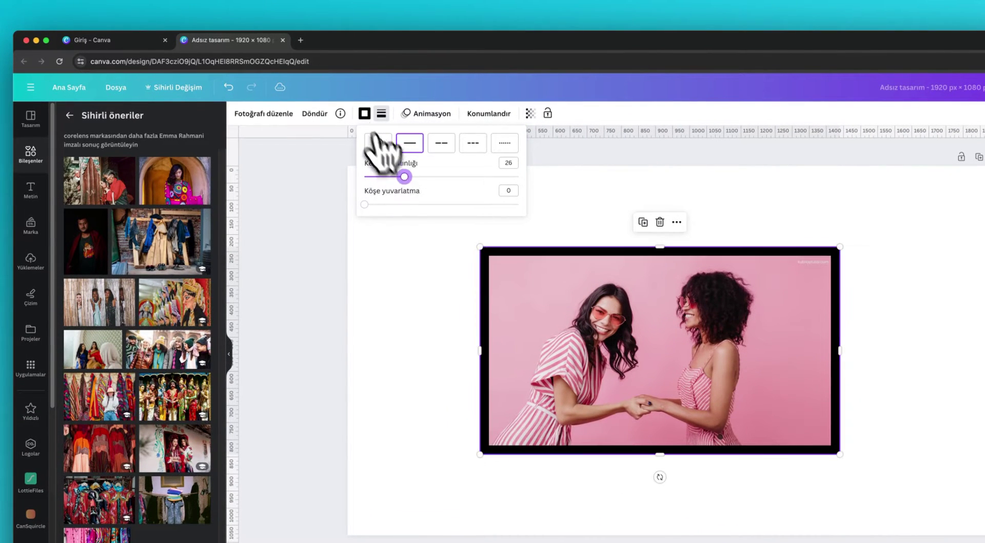
# Change the photo's border colour to the orange-yellow swatch from the brand palette
pyautogui.click(364, 113)
pyautogui.click(147, 248)
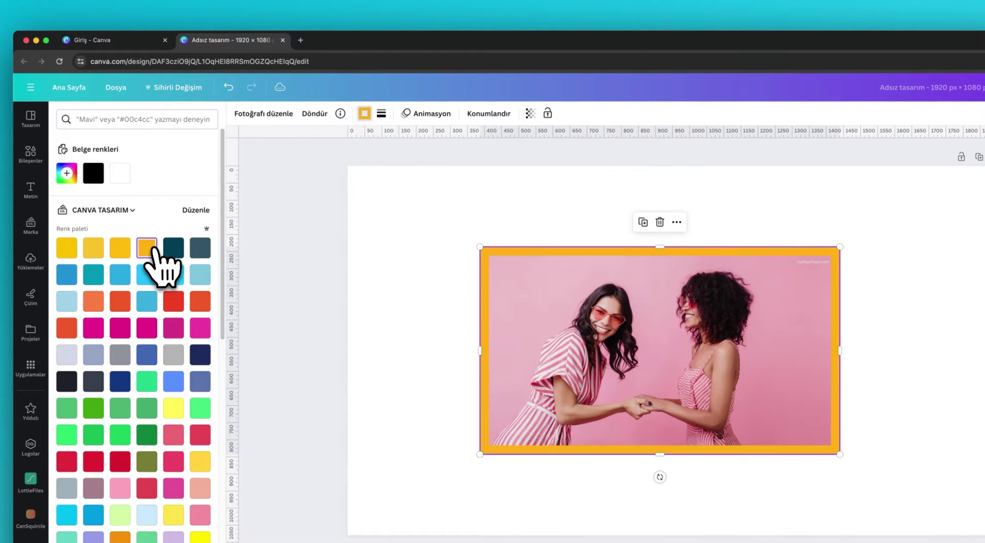
pyautogui.click(365, 115)
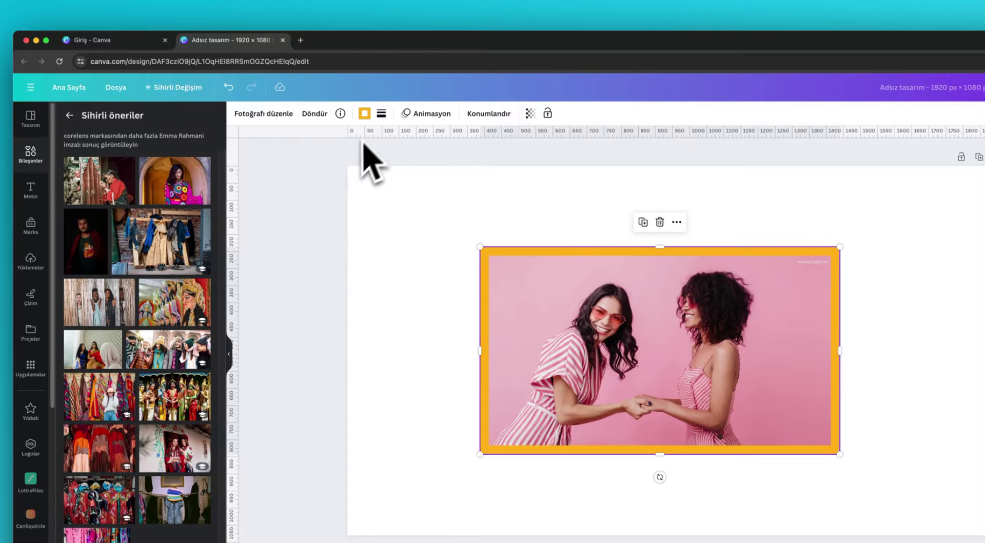
# Set the photo's border thickness to 33 and switch the border to the long-dash style
pyautogui.click(381, 113)
pyautogui.moveTo(410, 175); pyautogui.dragTo(432, 177)
pyautogui.click(465, 151)
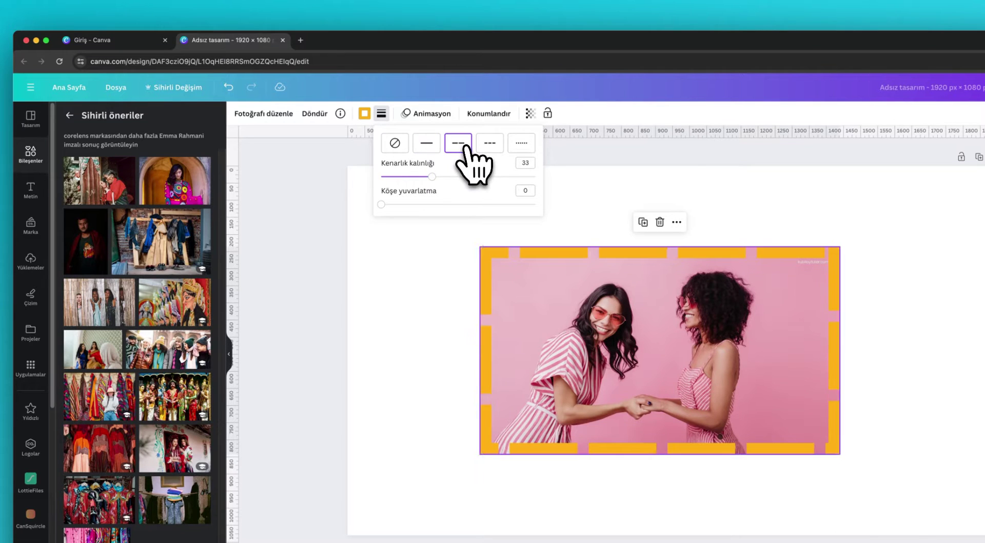
# Remove the photo's border and set its corner rounding to 100
pyautogui.moveTo(431, 177); pyautogui.dragTo(382, 204)
pyautogui.click(396, 148)
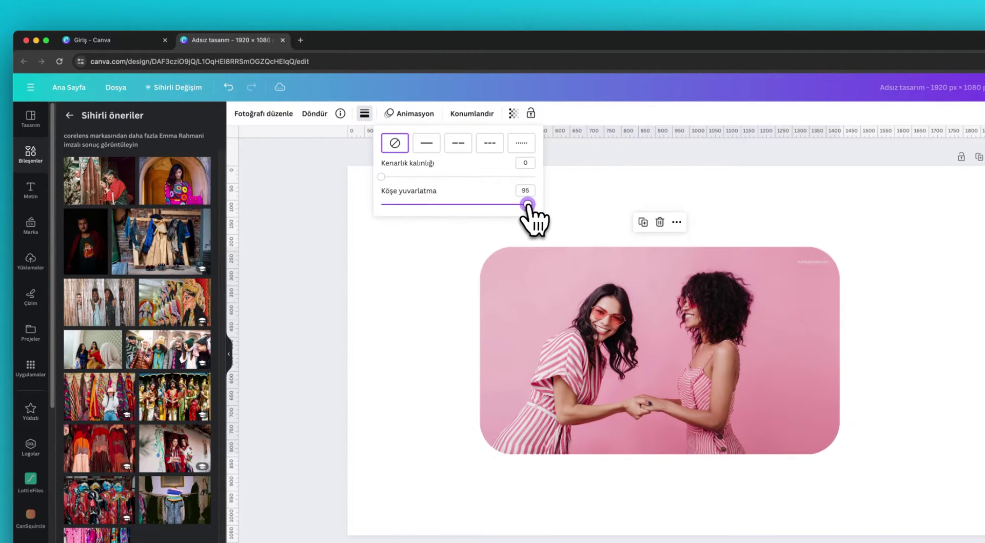
pyautogui.moveTo(510, 204); pyautogui.dragTo(483, 205)
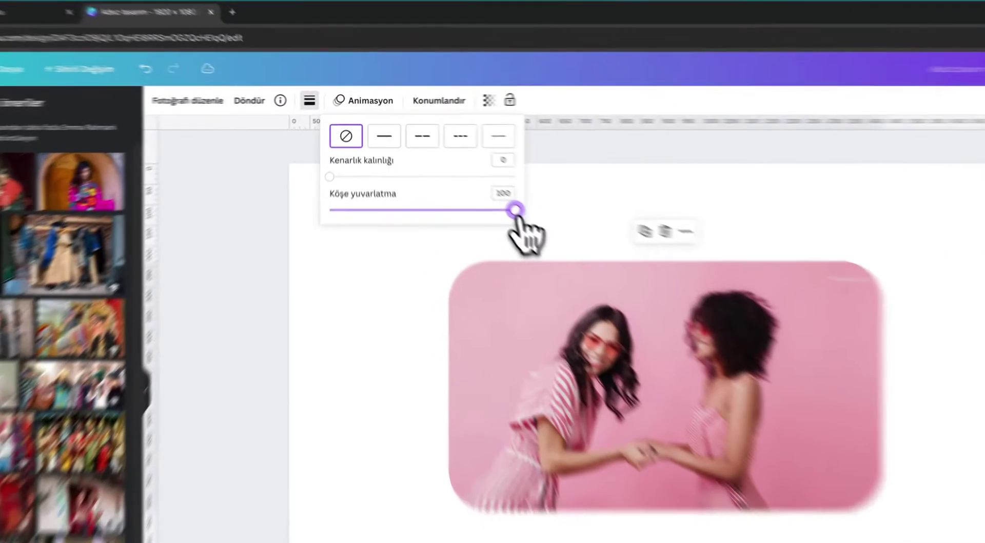
pyautogui.click(519, 201)
pyautogui.click(503, 256)
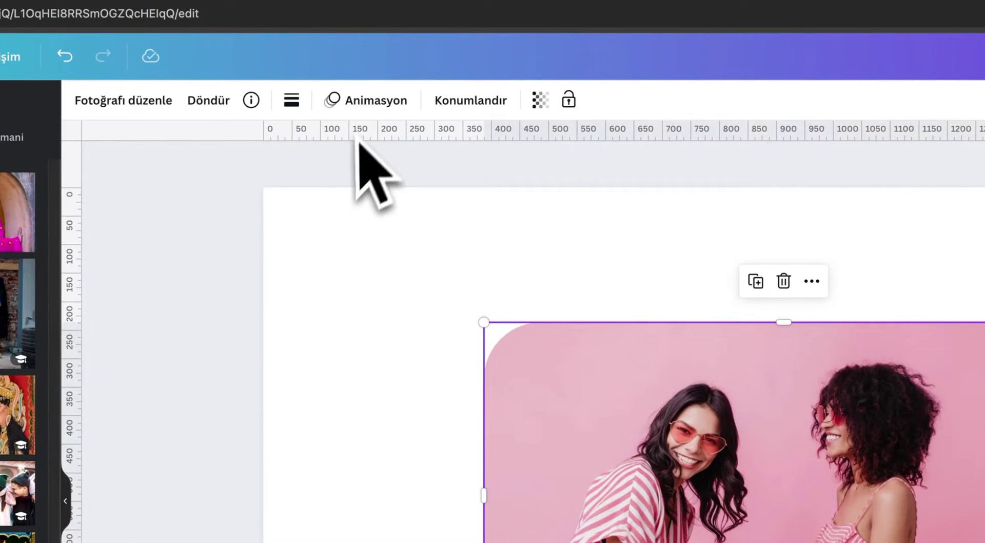
# Try the "Kupür Albümü" photo animation with the "Girişte" timing and remove the animation again
pyautogui.click(365, 100)
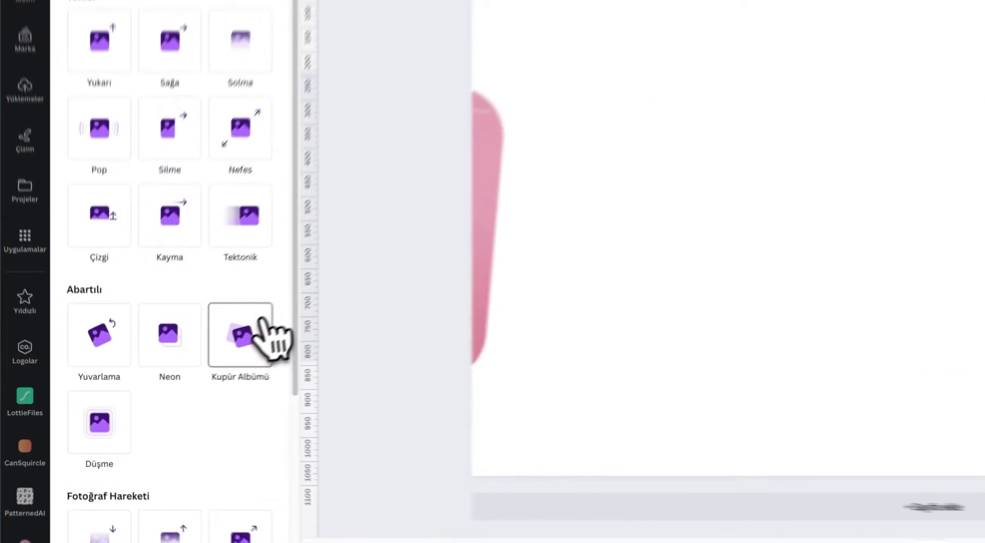
pyautogui.click(173, 369)
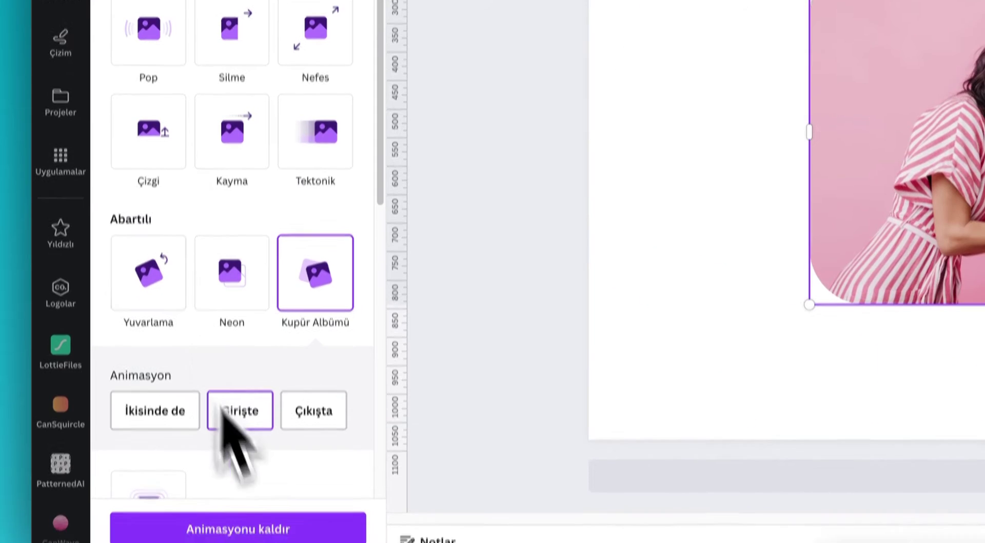
pyautogui.click(262, 536)
pyautogui.moveTo(693, 352); pyautogui.dragTo(660, 323)
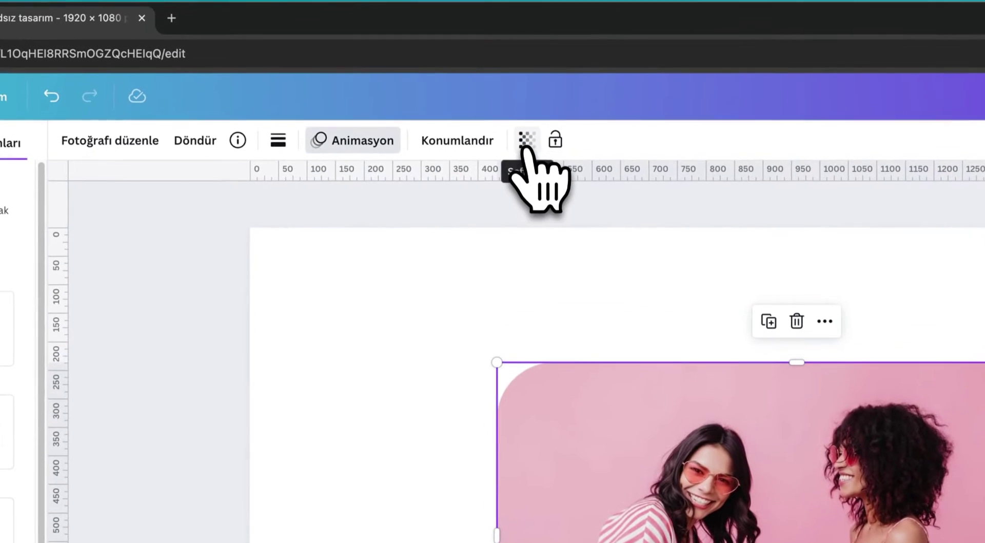
# Try lowering the photo's transparency value to 53 and restore it to 100
pyautogui.click(525, 146)
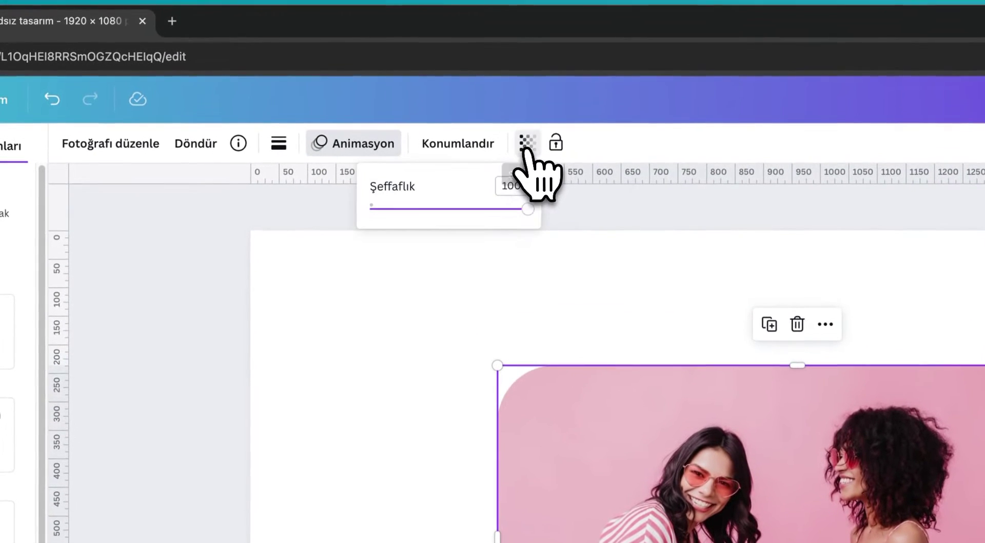
pyautogui.moveTo(529, 205); pyautogui.dragTo(466, 204)
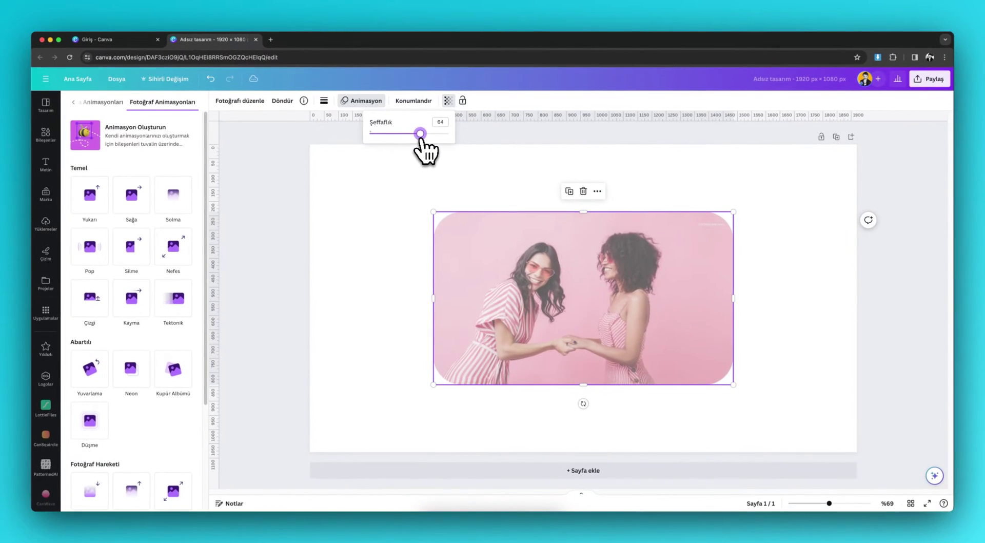
pyautogui.moveTo(421, 133); pyautogui.dragTo(417, 134)
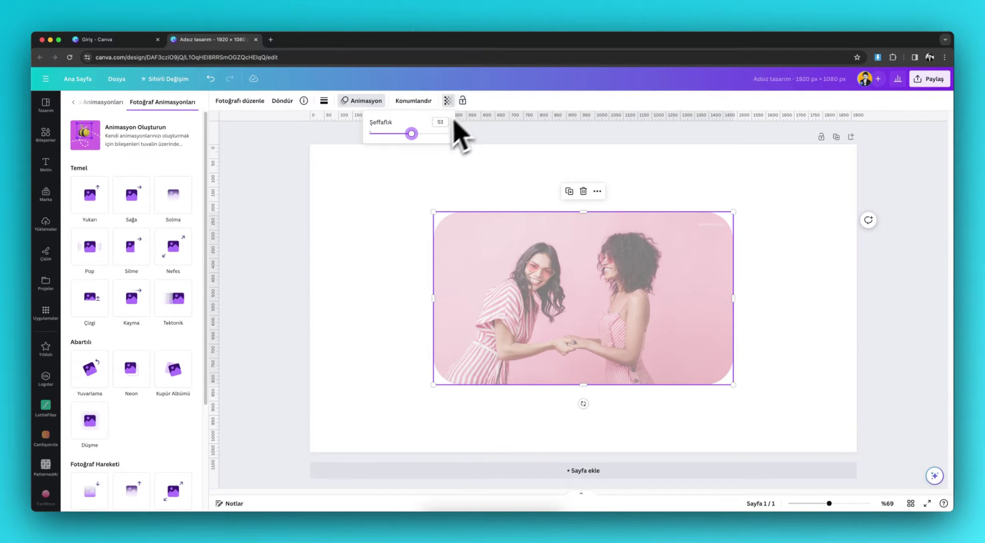
pyautogui.click(444, 134)
# Lock the photo and shift the image slightly to the left inside its rounded frame
pyautogui.click(463, 100)
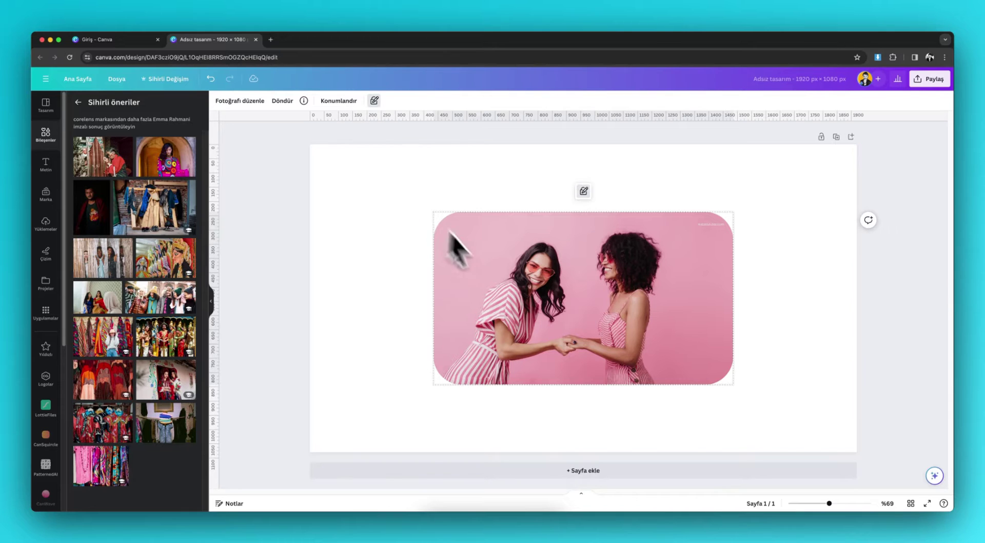
pyautogui.doubleClick(683, 331)
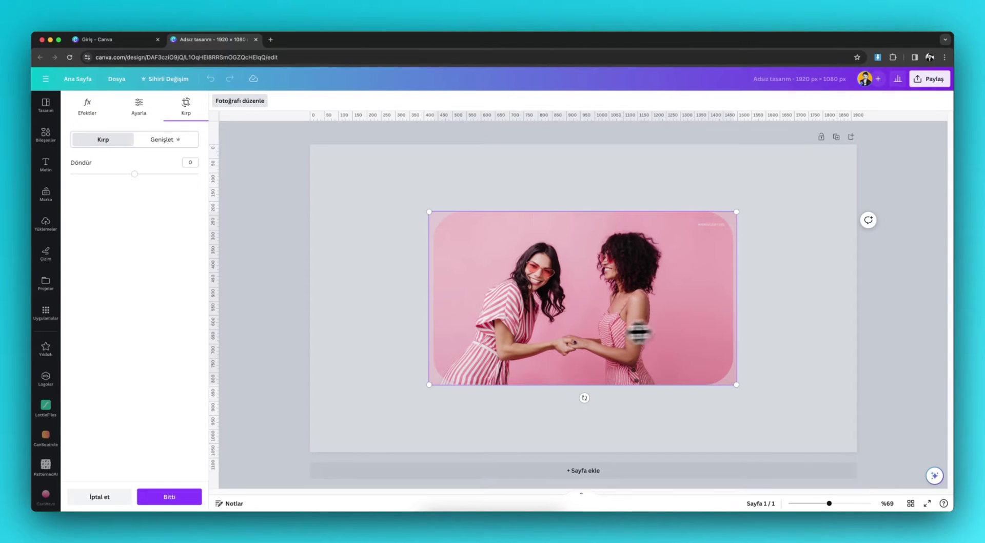
pyautogui.moveTo(639, 331); pyautogui.dragTo(662, 324)
pyautogui.moveTo(718, 309); pyautogui.dragTo(565, 311)
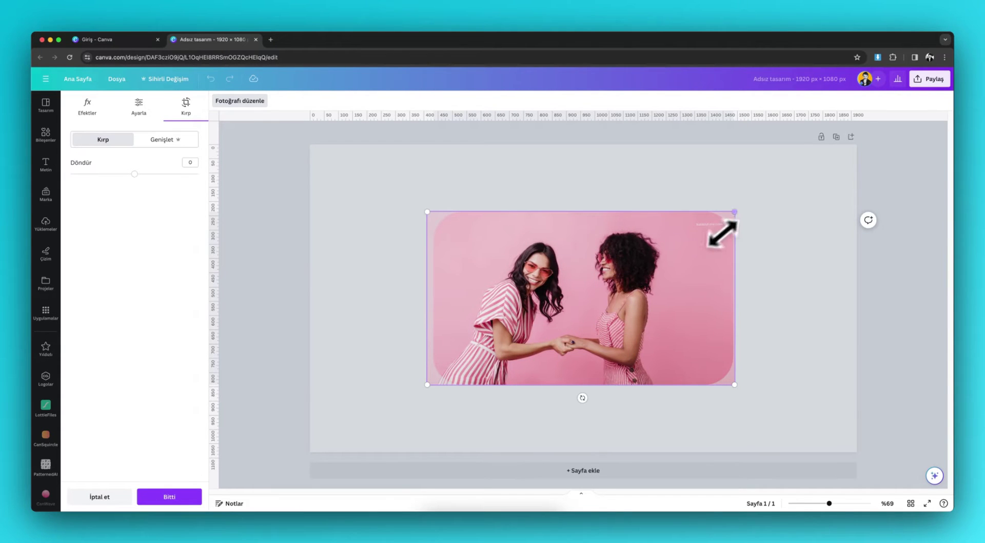
pyautogui.moveTo(723, 232); pyautogui.dragTo(735, 211)
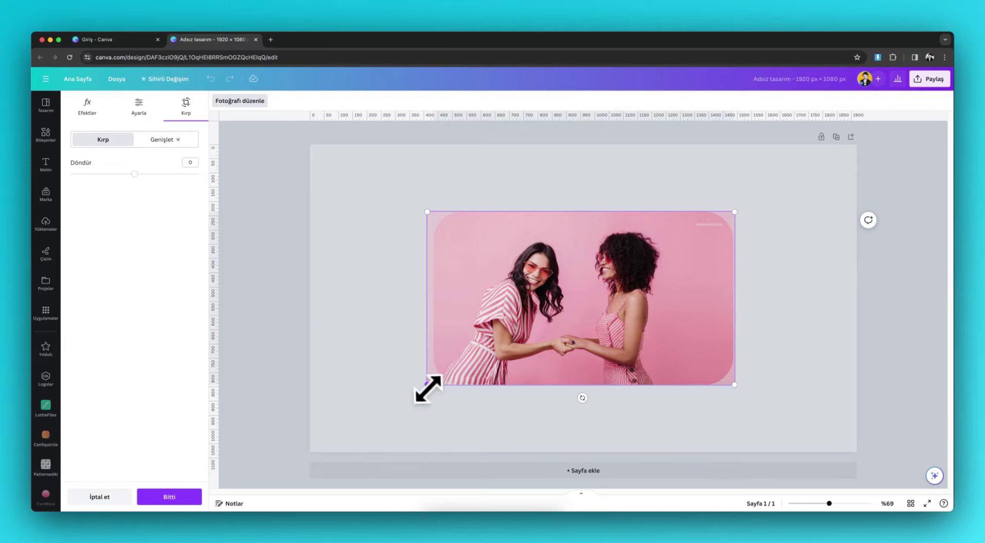
pyautogui.click(796, 347)
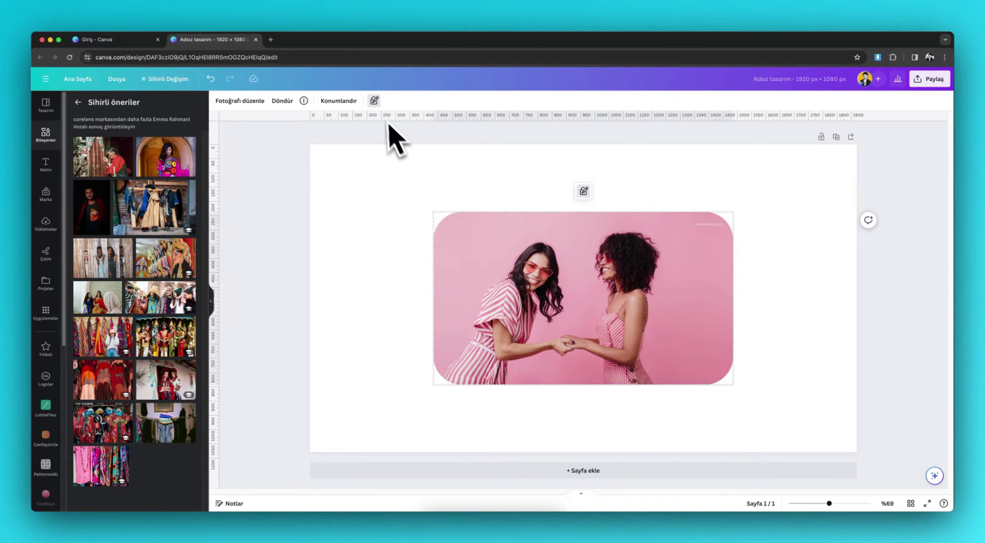
# Unlock the photo and move it slightly to the left on the page
pyautogui.click(375, 101)
pyautogui.click(294, 101)
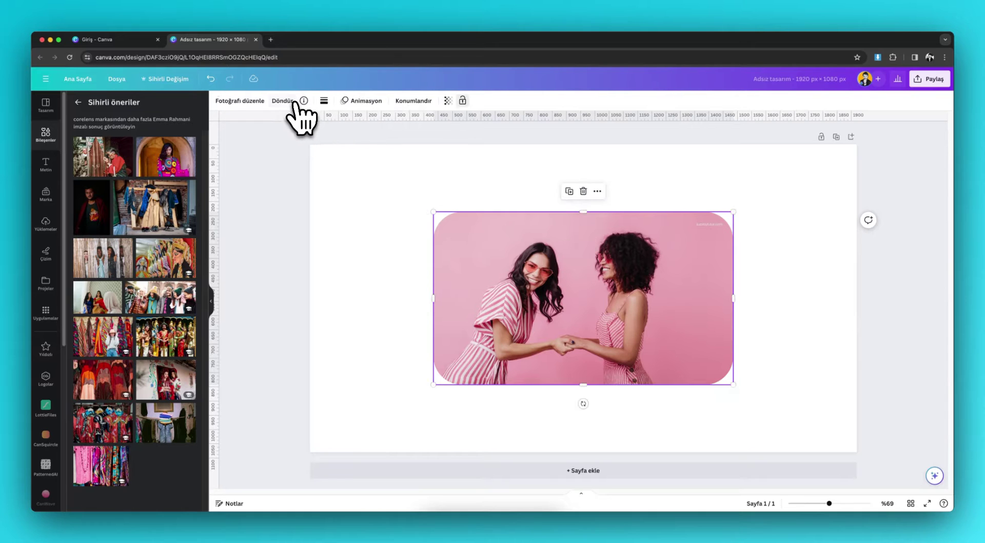
pyautogui.moveTo(559, 277)
pyautogui.mouseDown()
pyautogui.moveTo(574, 270)
pyautogui.moveTo(554, 275)
pyautogui.mouseUp()
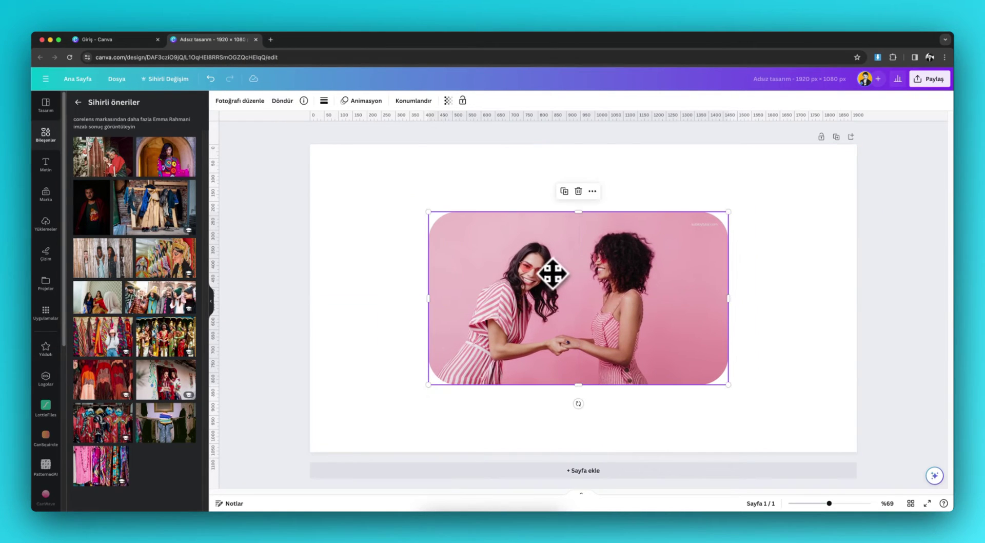
# Reset the photo's corner rounding to 0 and align the photo with the page's vertical centre line
pyautogui.click(324, 101)
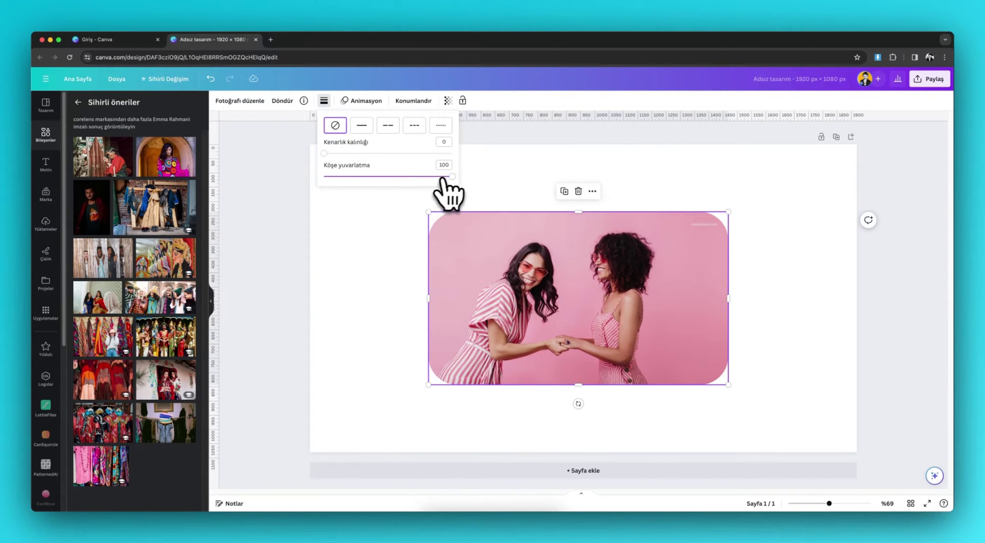
pyautogui.moveTo(442, 179); pyautogui.dragTo(303, 177)
pyautogui.click(566, 292)
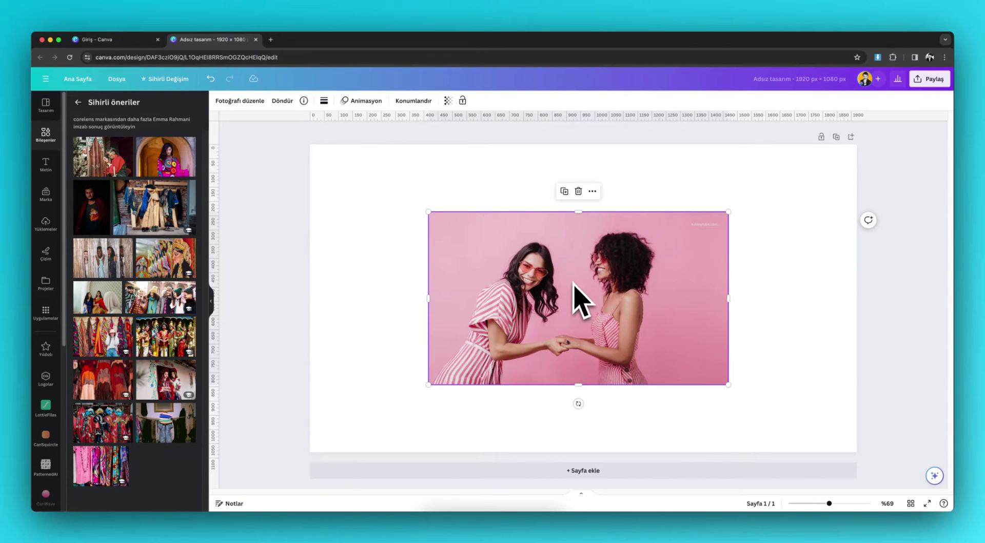
pyautogui.moveTo(604, 298)
pyautogui.mouseDown()
pyautogui.moveTo(548, 289)
pyautogui.moveTo(609, 296)
pyautogui.mouseUp()
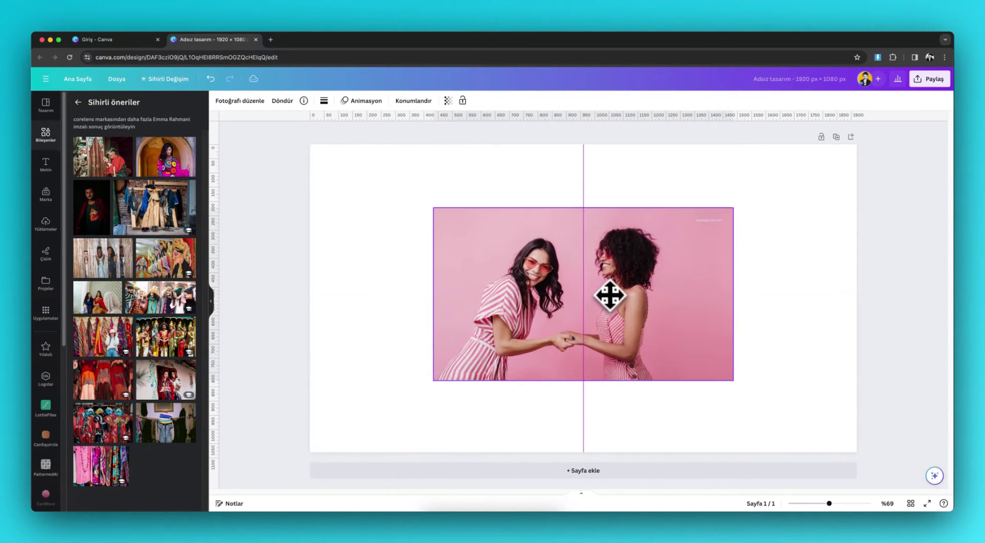
# Extend the photo's free-form crop frame to the image's left edge and apply the crop
pyautogui.click(243, 105)
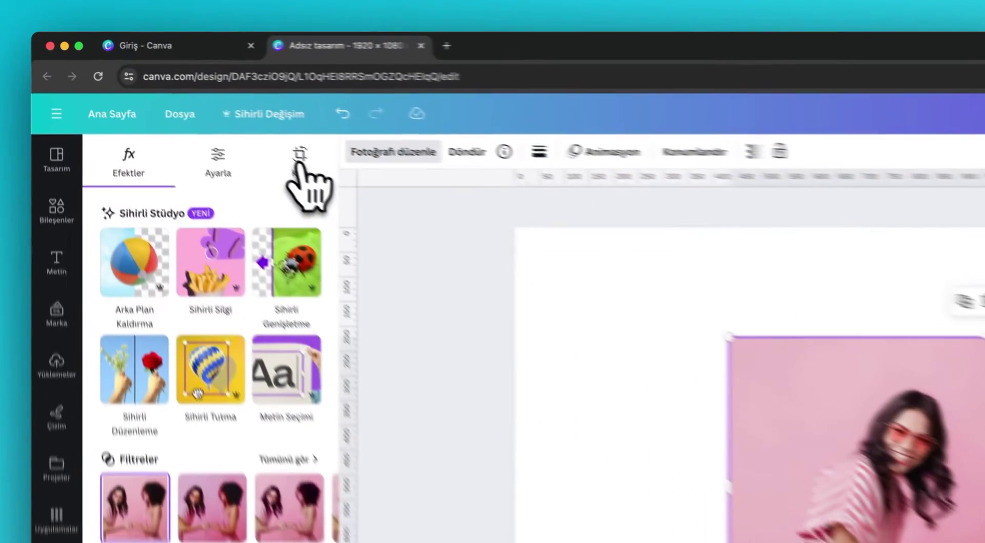
pyautogui.click(185, 108)
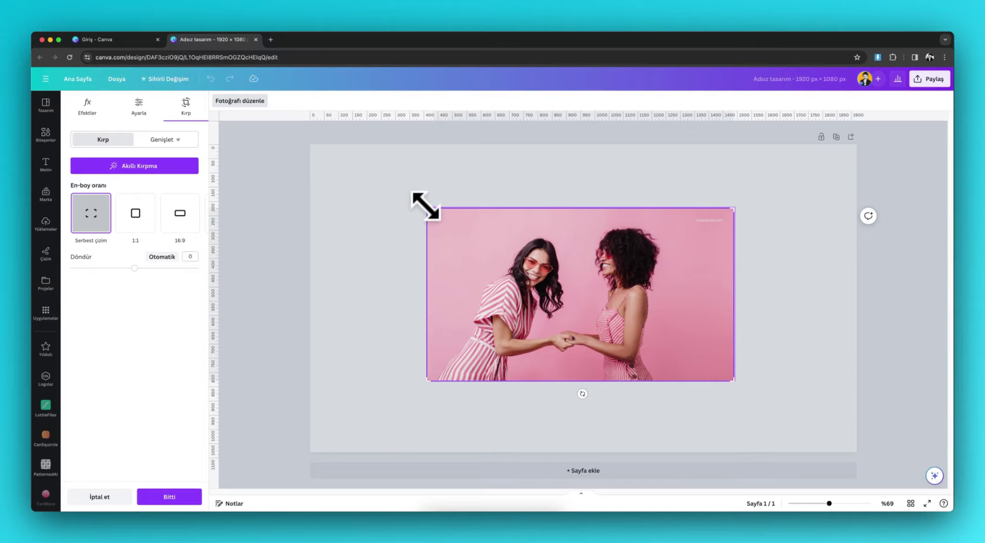
pyautogui.click(389, 214)
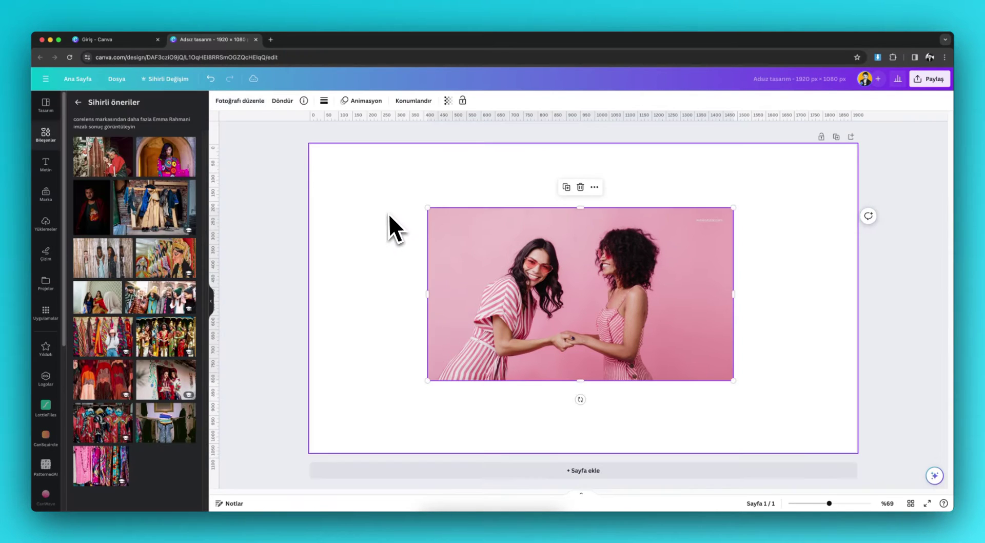
# Try the 1:1 and 16:9 crop ratios on the photo and test its crop rotation setting
pyautogui.click(240, 100)
pyautogui.click(136, 212)
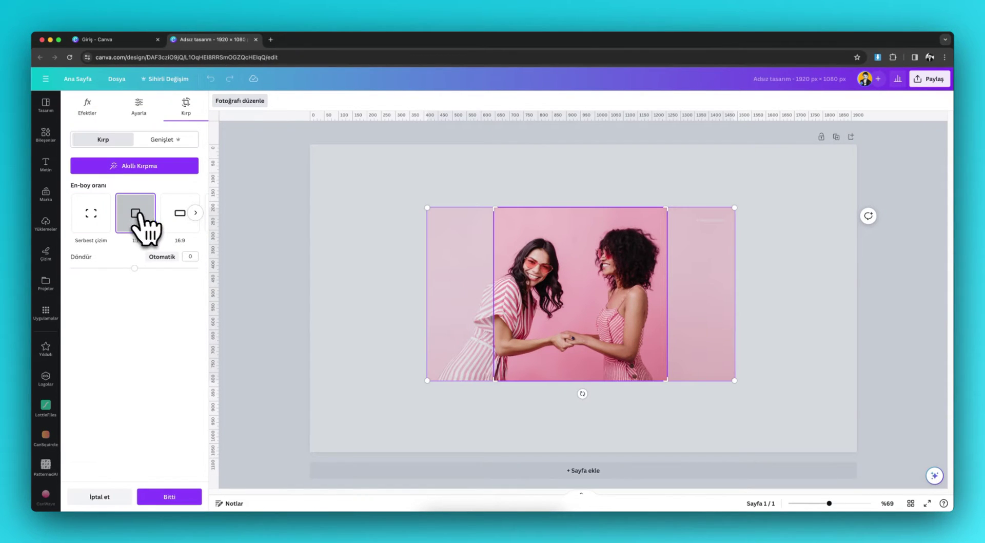
pyautogui.click(179, 214)
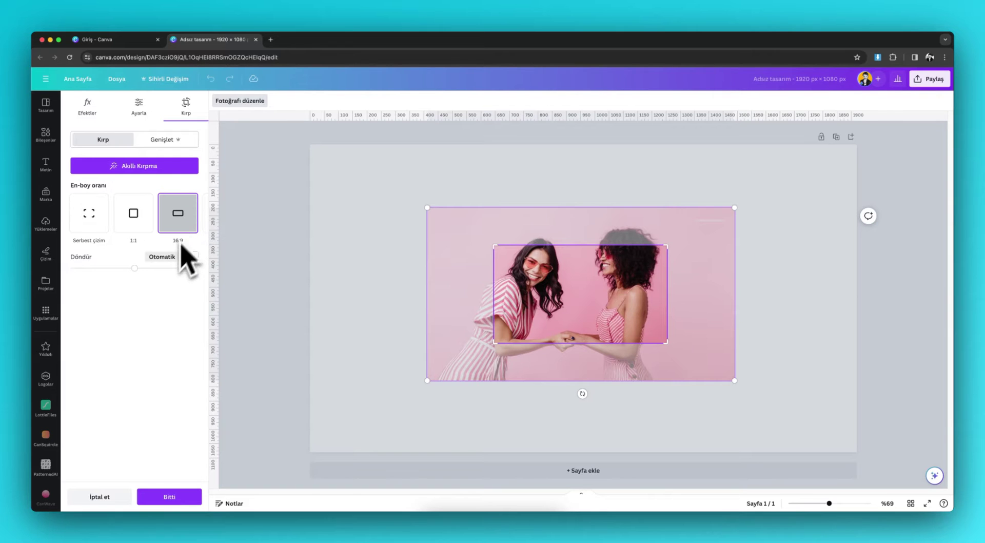
pyautogui.moveTo(136, 268)
pyautogui.mouseDown()
pyautogui.moveTo(113, 267)
pyautogui.moveTo(135, 267)
pyautogui.mouseUp()
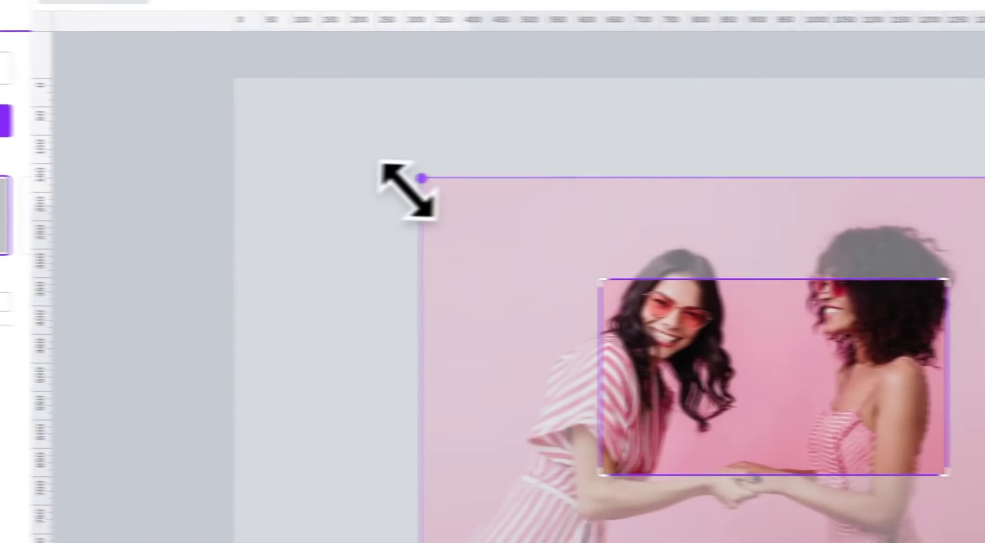
# Try resizing the image behind the 16:9 crop and enlarging the crop frame
pyautogui.moveTo(404, 195); pyautogui.dragTo(531, 330)
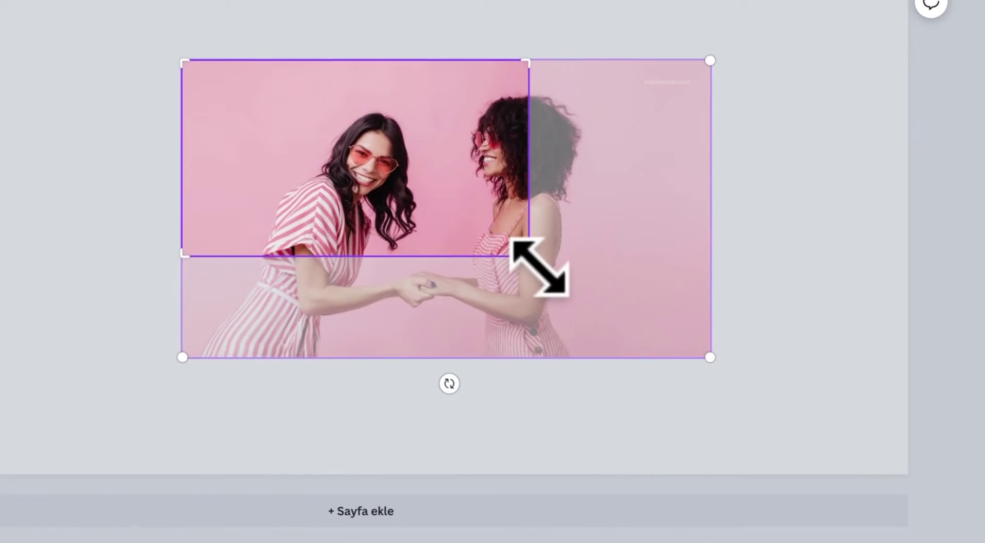
pyautogui.moveTo(536, 264); pyautogui.dragTo(575, 285)
pyautogui.moveTo(558, 209); pyautogui.dragTo(703, 359)
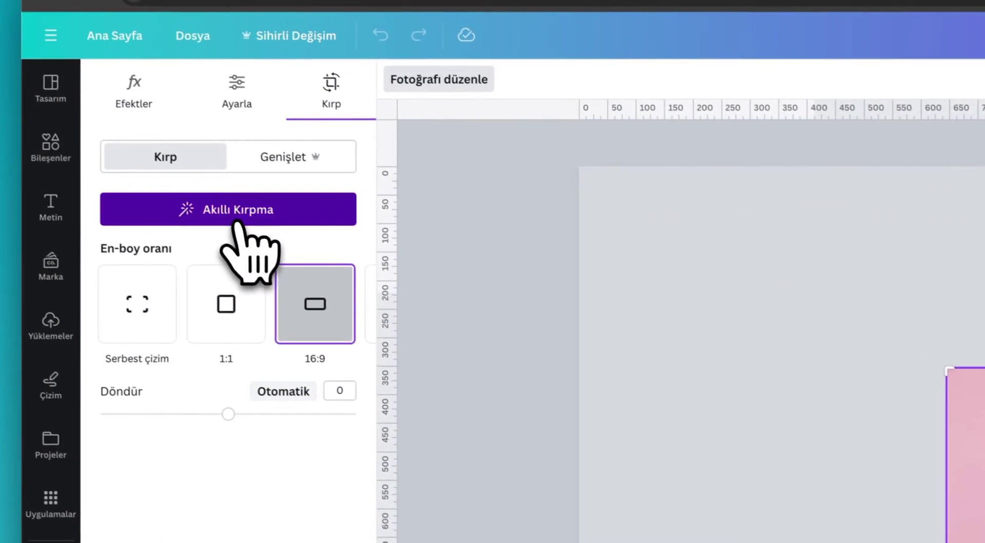
# Try Smart Crop with a rotation of -11.4 on the photo and discard the crop changes
pyautogui.click(237, 215)
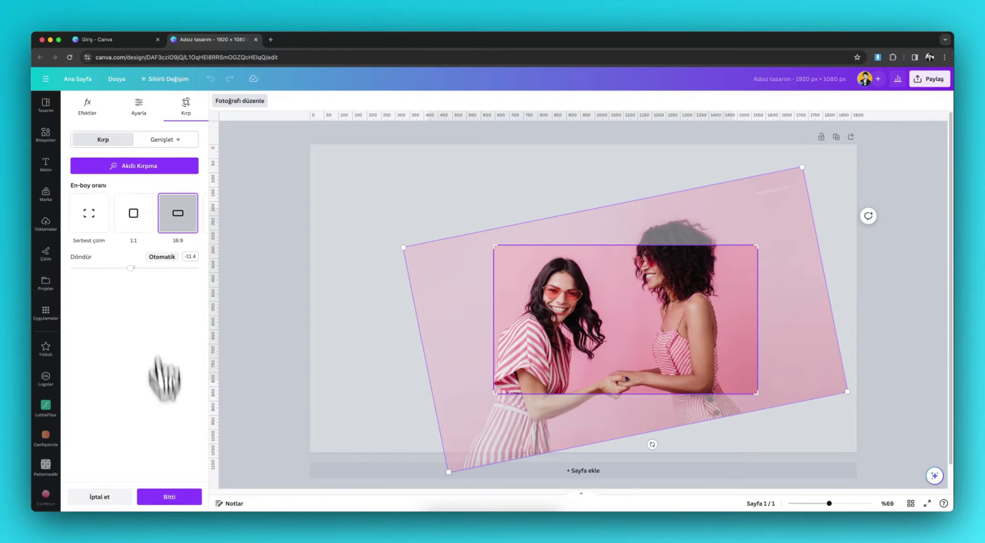
pyautogui.click(146, 496)
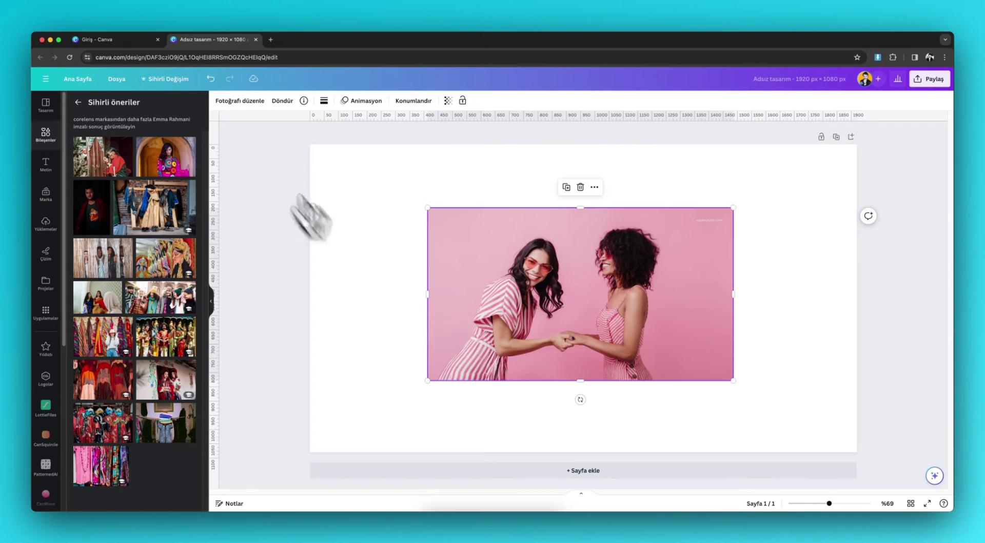
# Try expanding the photo to a 9:16 size with Magic Expand (Sihirli Genişletme)
pyautogui.click(237, 101)
pyautogui.click(186, 105)
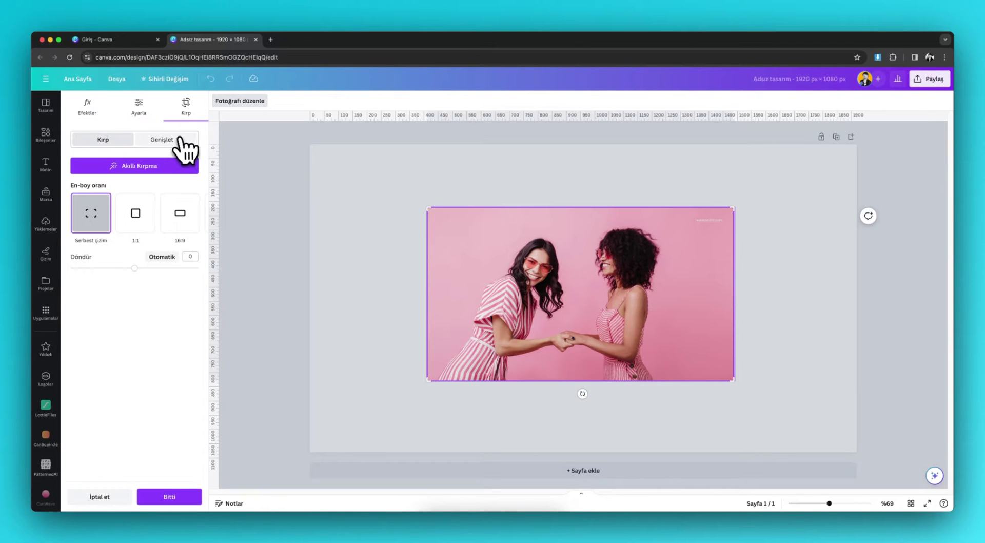
pyautogui.click(173, 141)
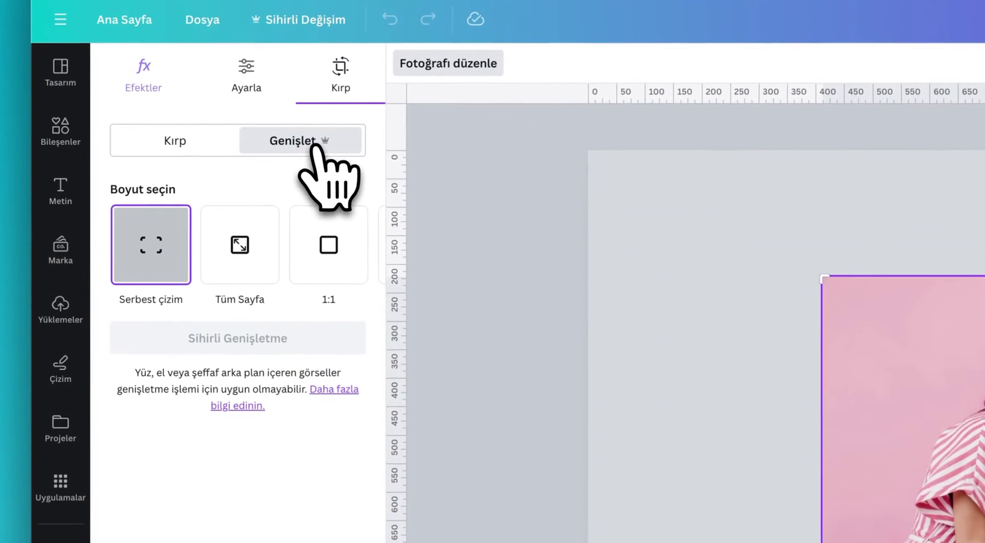
pyautogui.click(359, 247)
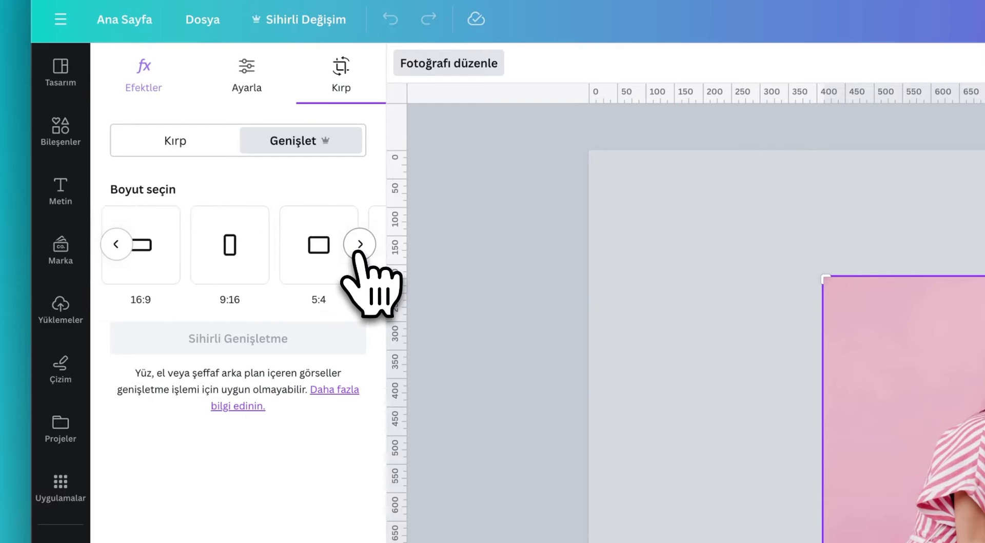
pyautogui.click(220, 248)
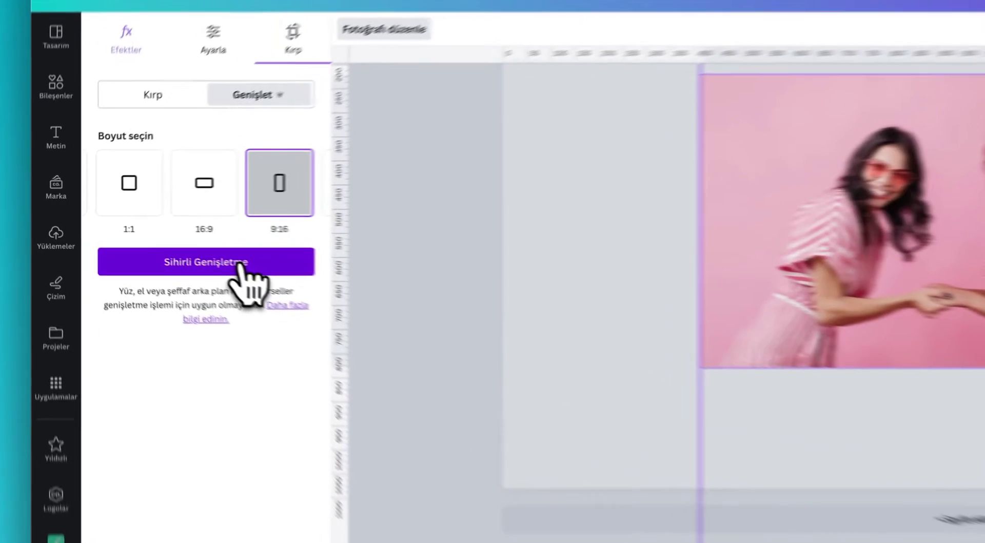
pyautogui.click(141, 240)
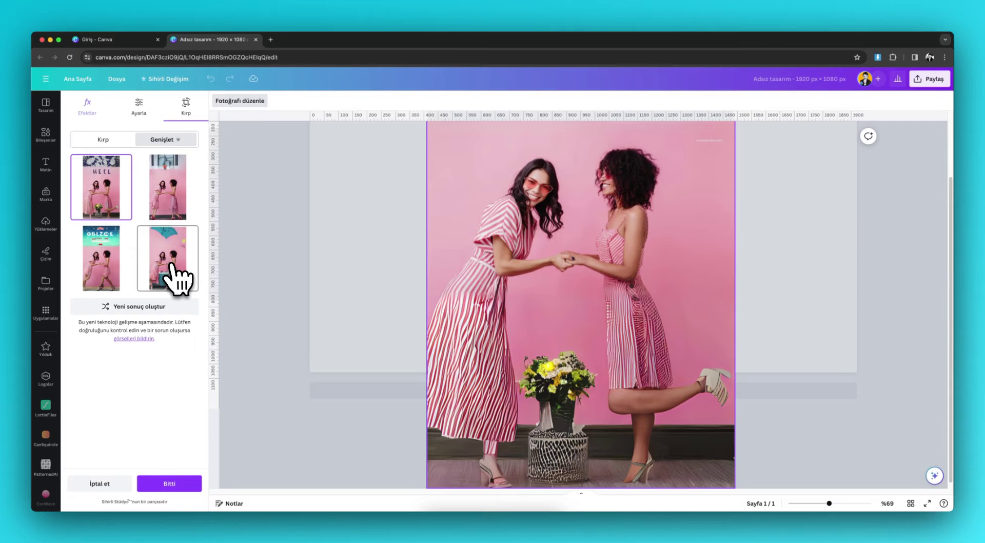
# Preview each of the four Magic Expand results on the photo, ending with the first one
pyautogui.click(172, 267)
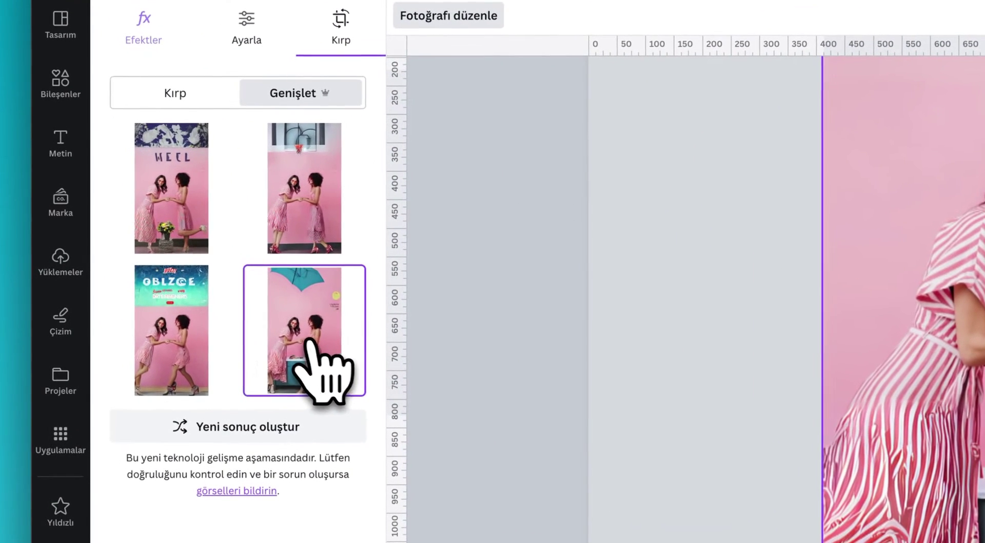
pyautogui.click(178, 343)
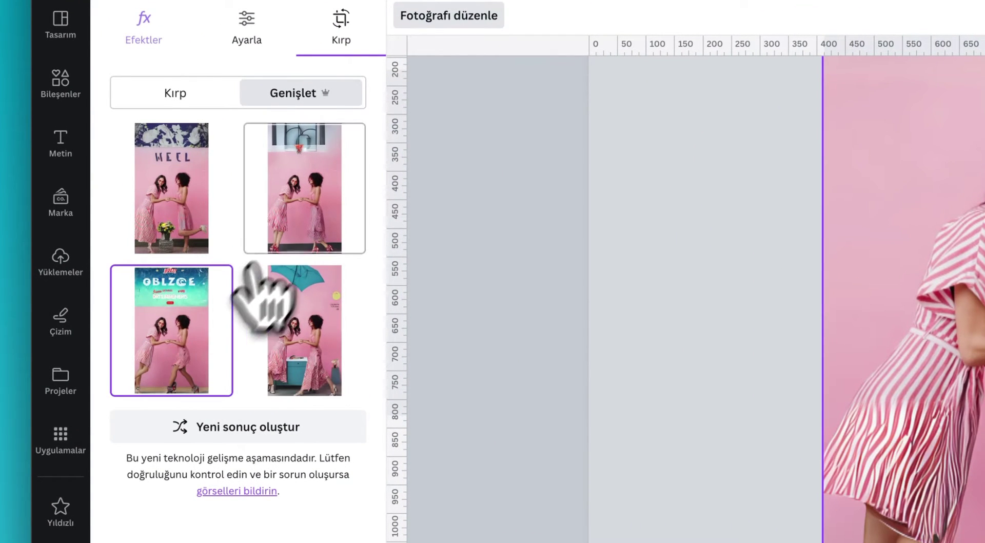
pyautogui.click(306, 216)
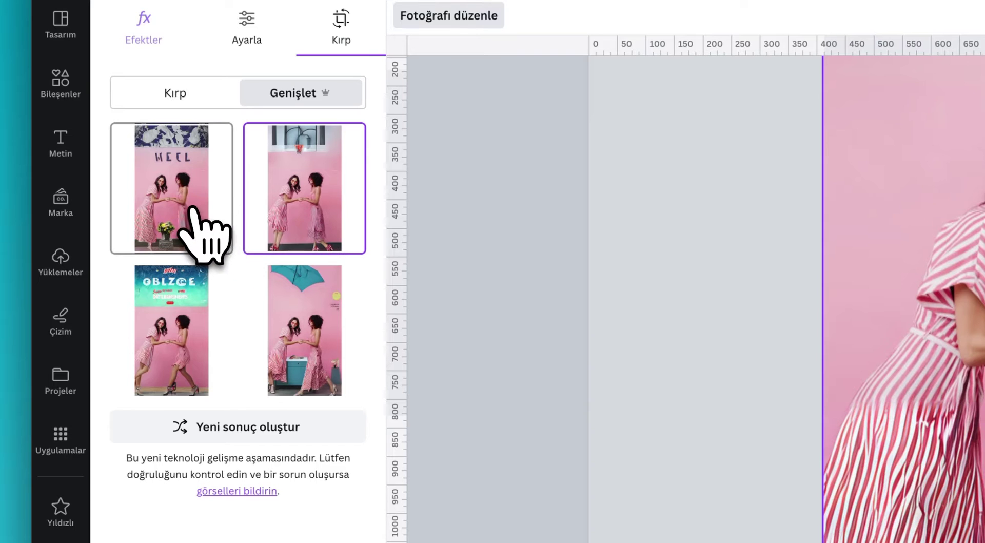
pyautogui.click(194, 208)
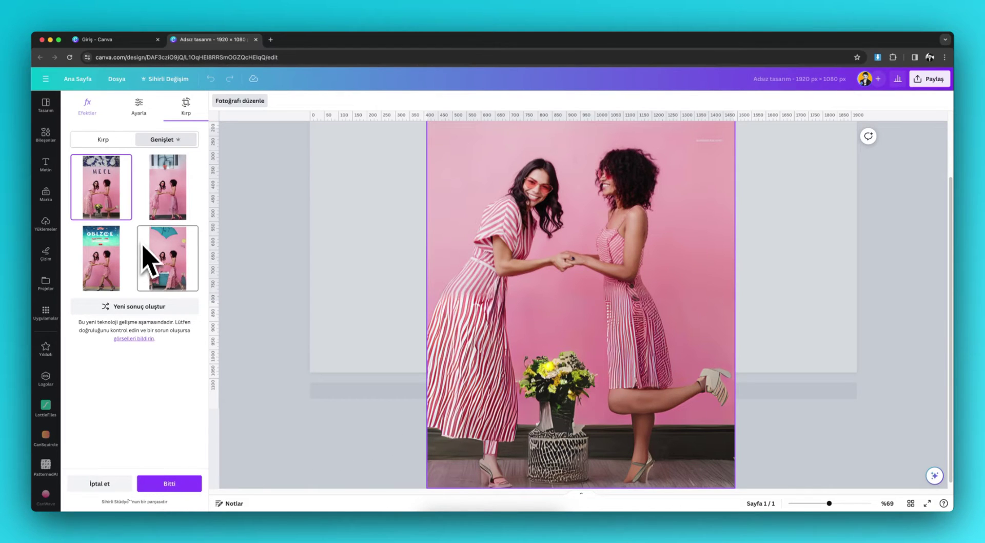
# Discard the photo's expansion and crop changes, and shift the photo slightly on the page
pyautogui.click(105, 141)
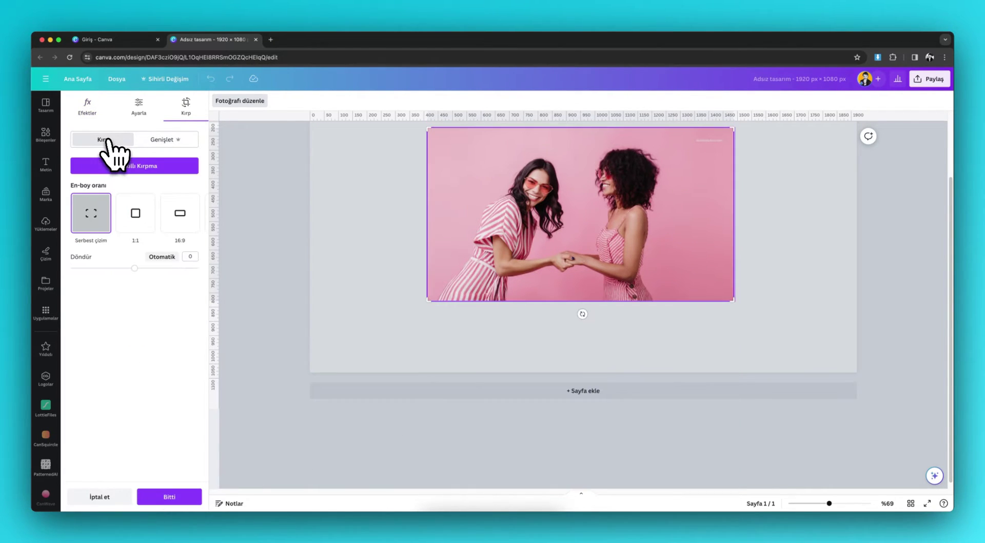
pyautogui.click(126, 499)
pyautogui.moveTo(535, 364)
pyautogui.mouseDown()
pyautogui.moveTo(532, 326)
pyautogui.moveTo(535, 347)
pyautogui.mouseUp()
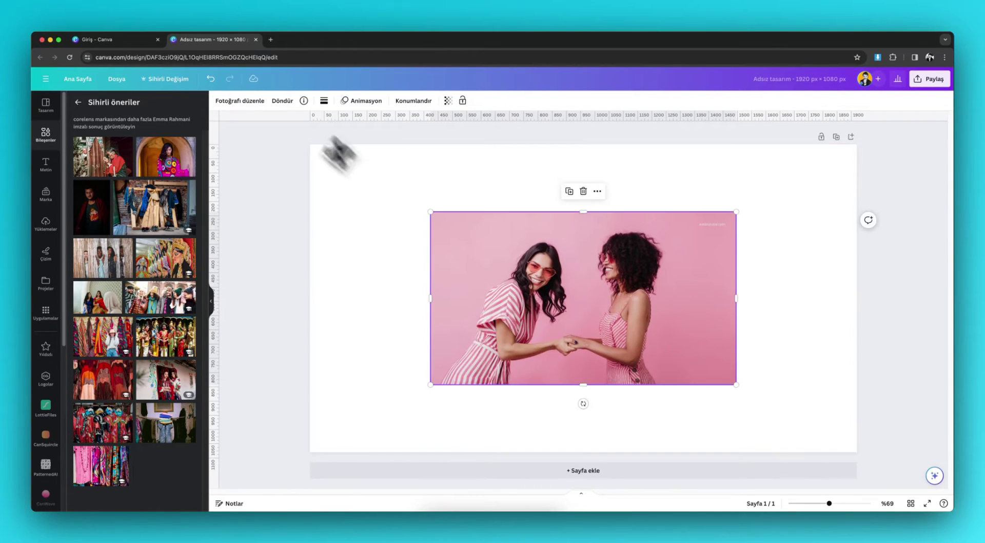
# Try the Mürekkep filter from the Mono group on the photo and lower its intensity to about half
pyautogui.click(261, 103)
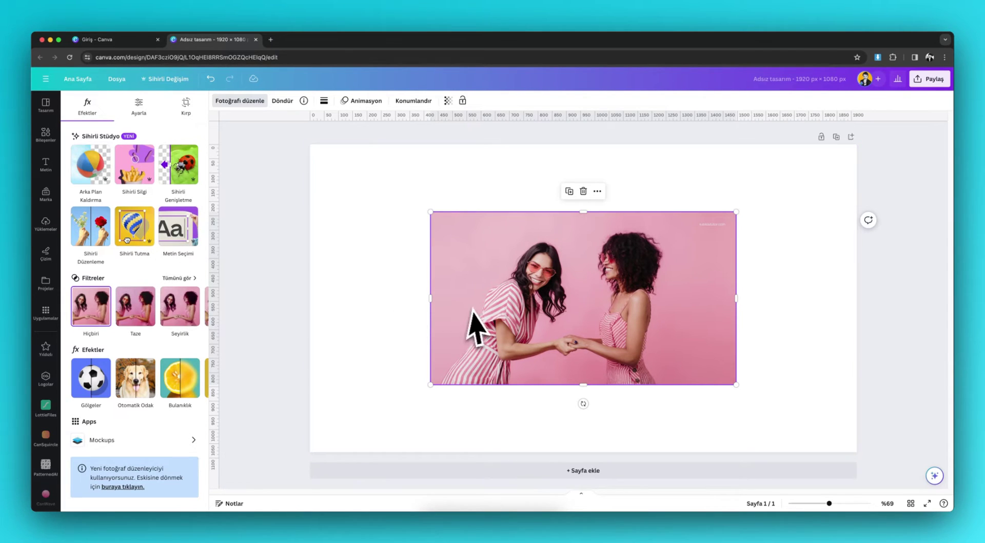
pyautogui.moveTo(536, 314); pyautogui.dragTo(543, 314)
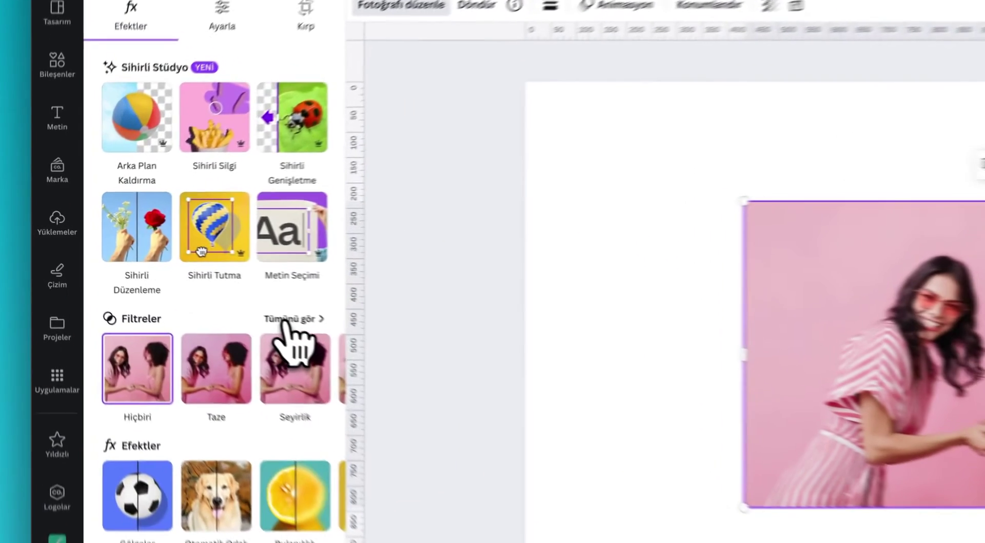
pyautogui.click(175, 279)
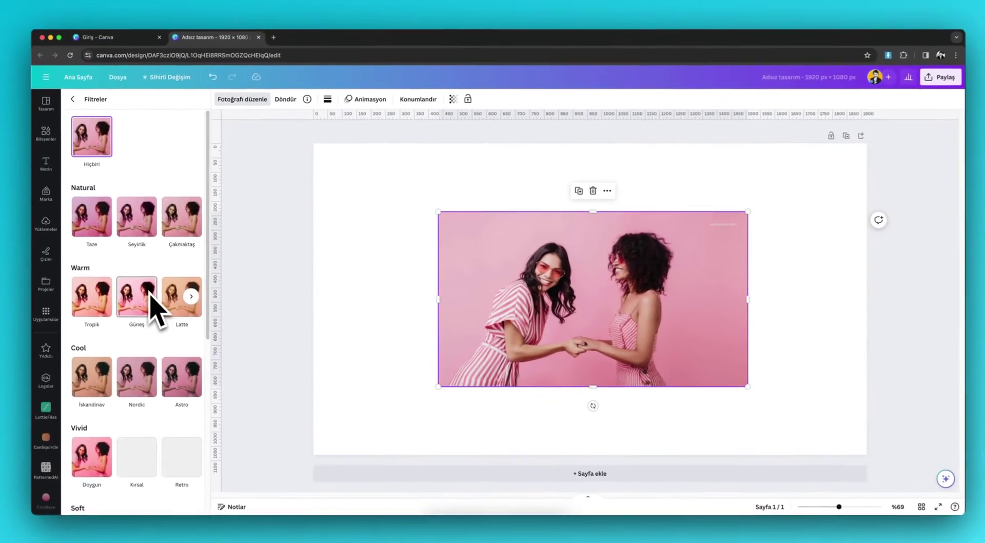
pyautogui.scroll(-5, 152, 308)
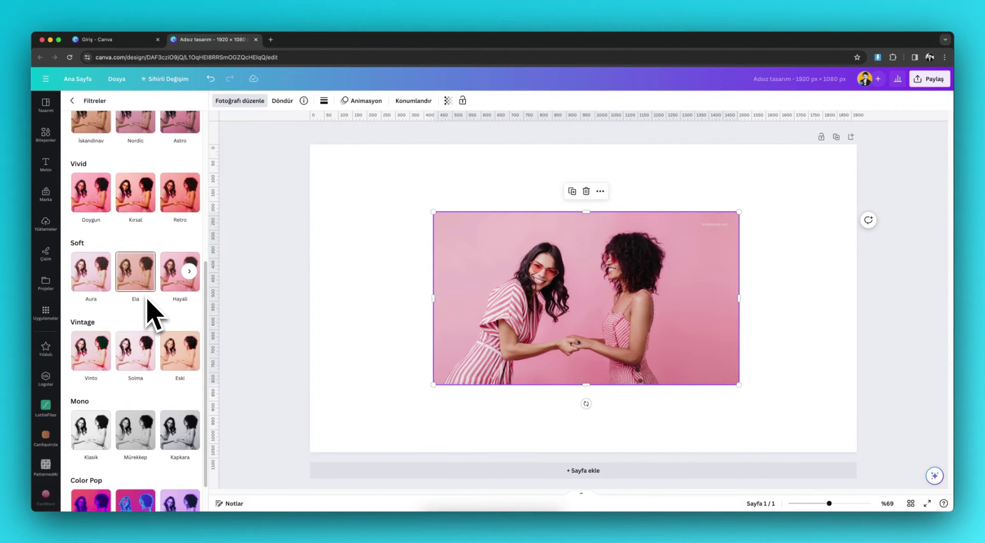
pyautogui.scroll(-2, 147, 300)
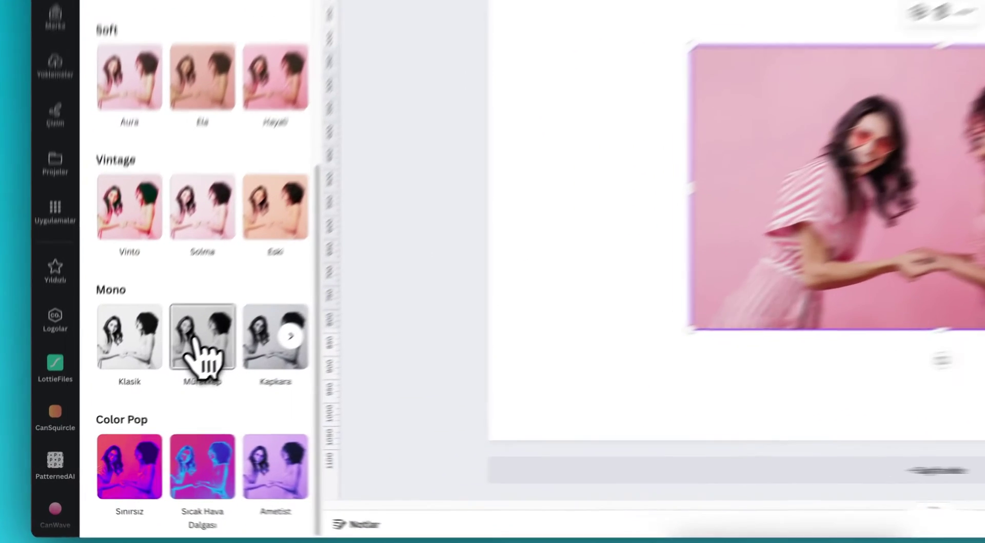
pyautogui.click(132, 391)
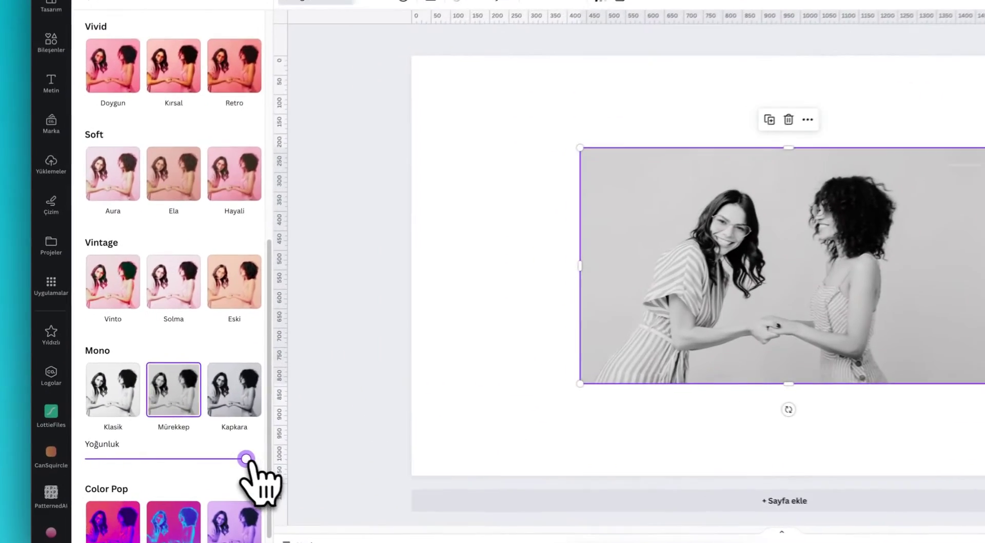
pyautogui.moveTo(190, 441); pyautogui.dragTo(193, 460)
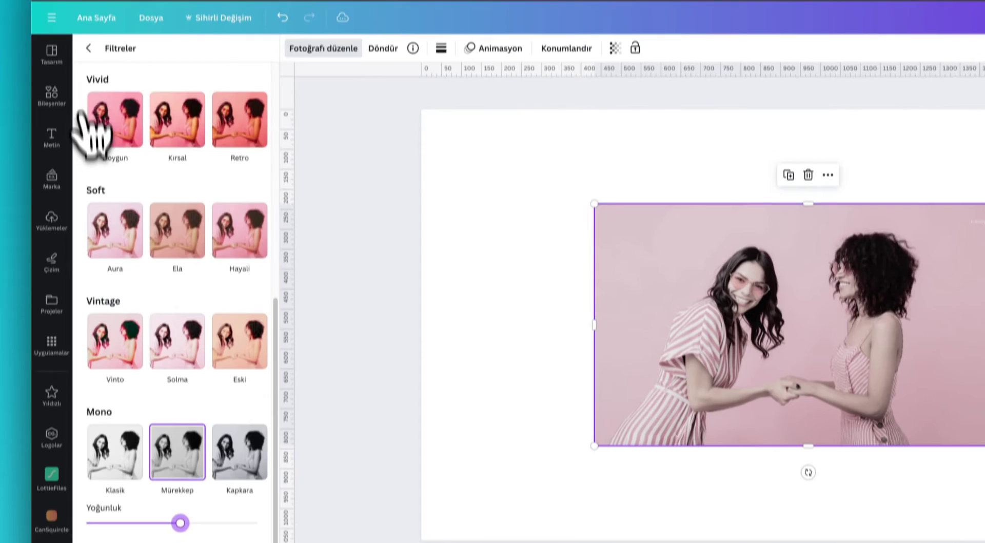
# Reduce the photo filter's intensity to zero
pyautogui.click(90, 77)
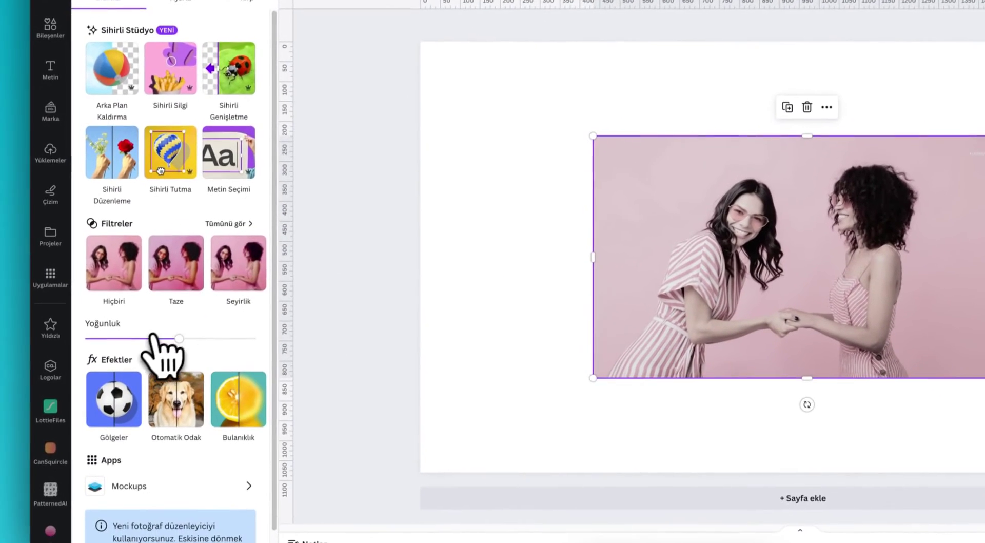
pyautogui.moveTo(152, 422); pyautogui.dragTo(142, 421)
pyautogui.moveTo(172, 339); pyautogui.dragTo(71, 331)
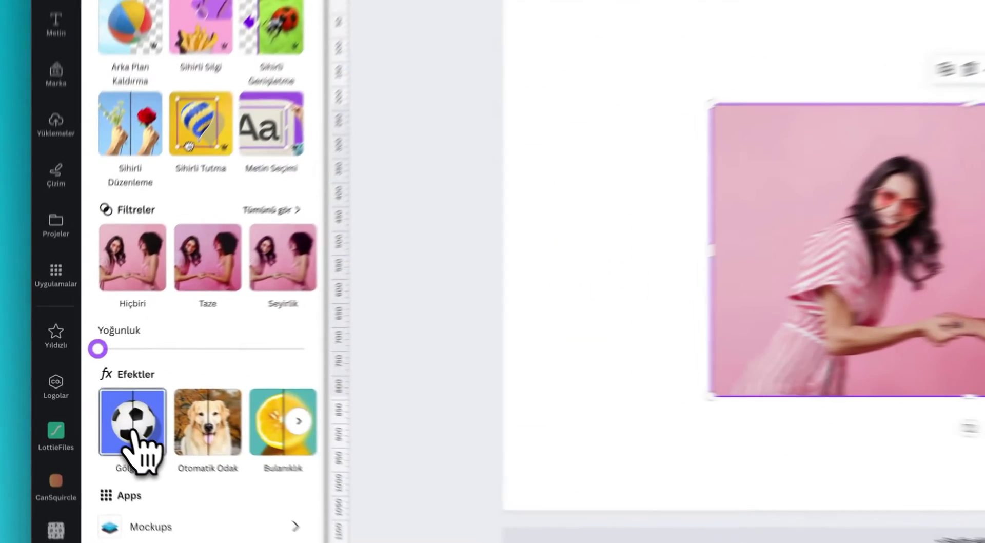
# Add a Parlak shadow to the photo and enlarge the photo toward the page's upper-left corner
pyautogui.click(90, 405)
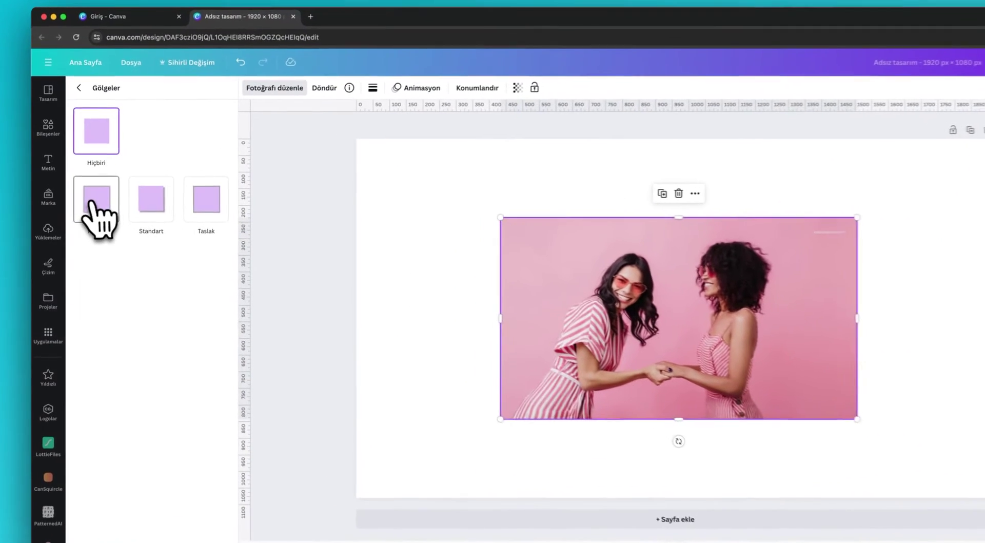
pyautogui.click(87, 196)
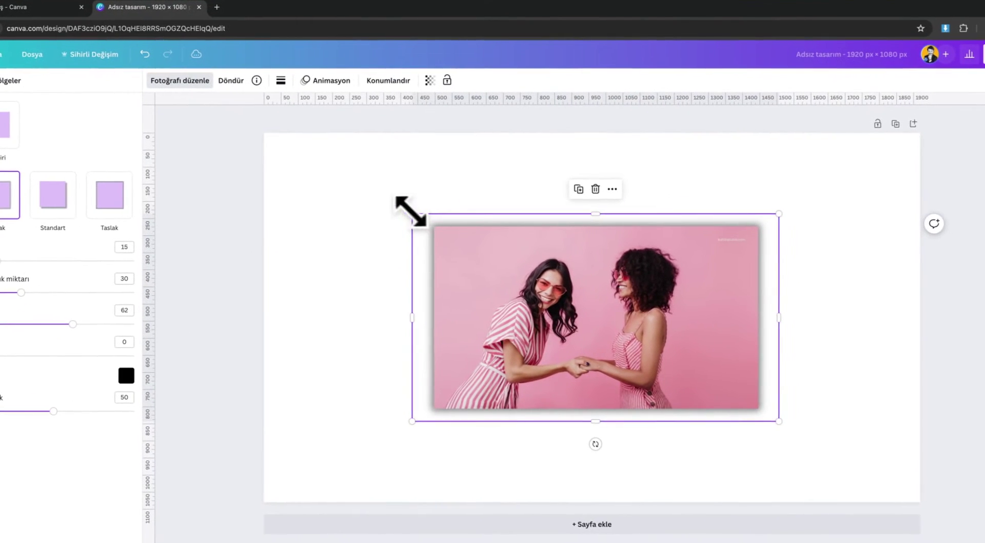
pyautogui.moveTo(426, 214); pyautogui.dragTo(321, 155)
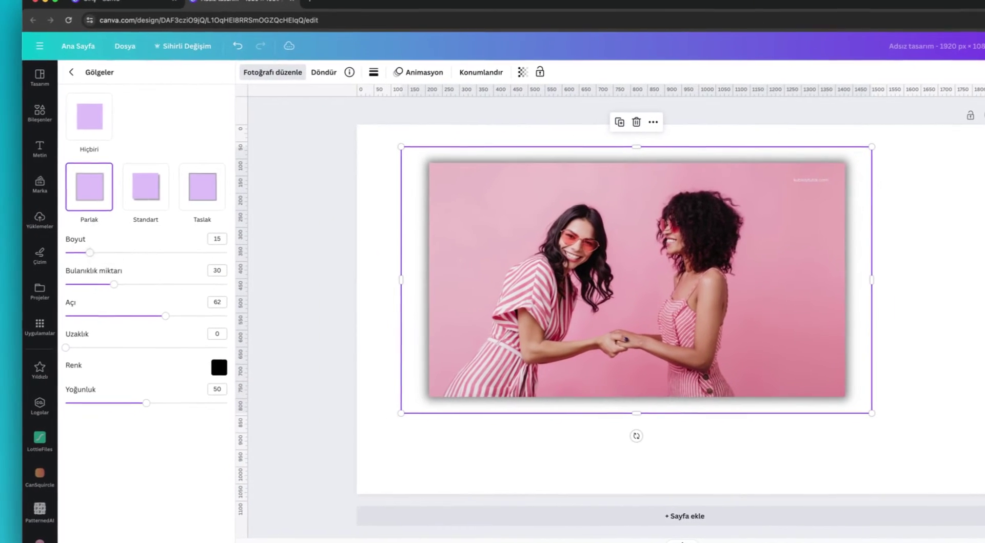
# Set the shadow's blur amount to 20, its intensity to 12 and its colour to red #FF0A0A
pyautogui.moveTo(95, 251)
pyautogui.mouseDown()
pyautogui.moveTo(201, 252)
pyautogui.moveTo(95, 252)
pyautogui.mouseUp()
pyautogui.moveTo(115, 283)
pyautogui.mouseDown()
pyautogui.moveTo(160, 282)
pyautogui.moveTo(103, 284)
pyautogui.mouseUp()
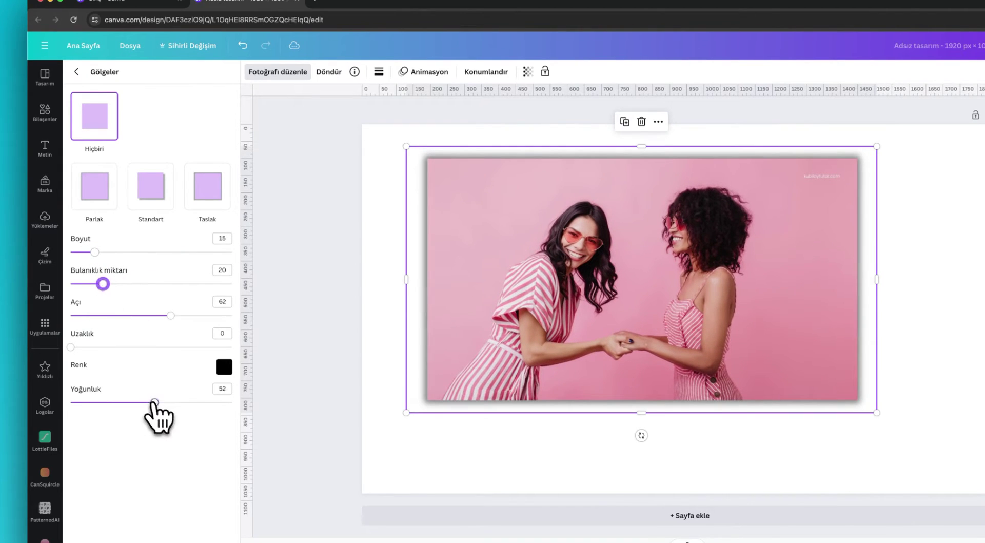
pyautogui.moveTo(154, 403); pyautogui.dragTo(93, 402)
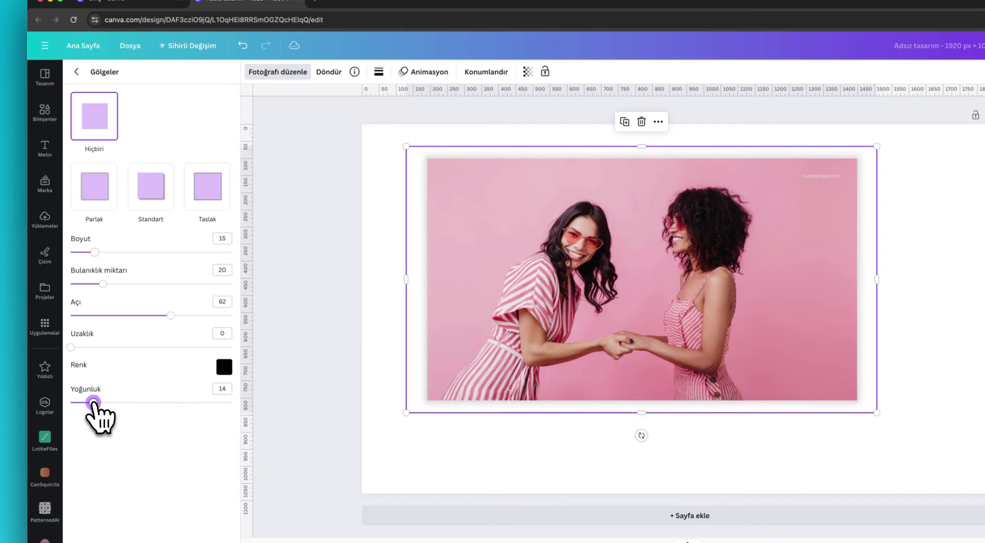
pyautogui.click(224, 366)
pyautogui.click(268, 409)
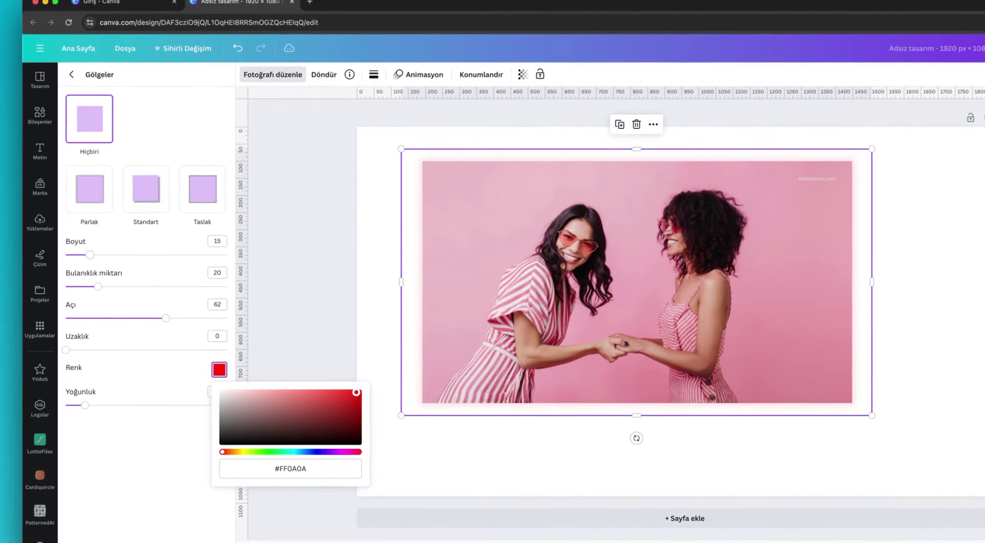
# Remove the photo's shadow by setting the shadow style to Hiçbiri
pyautogui.click(78, 77)
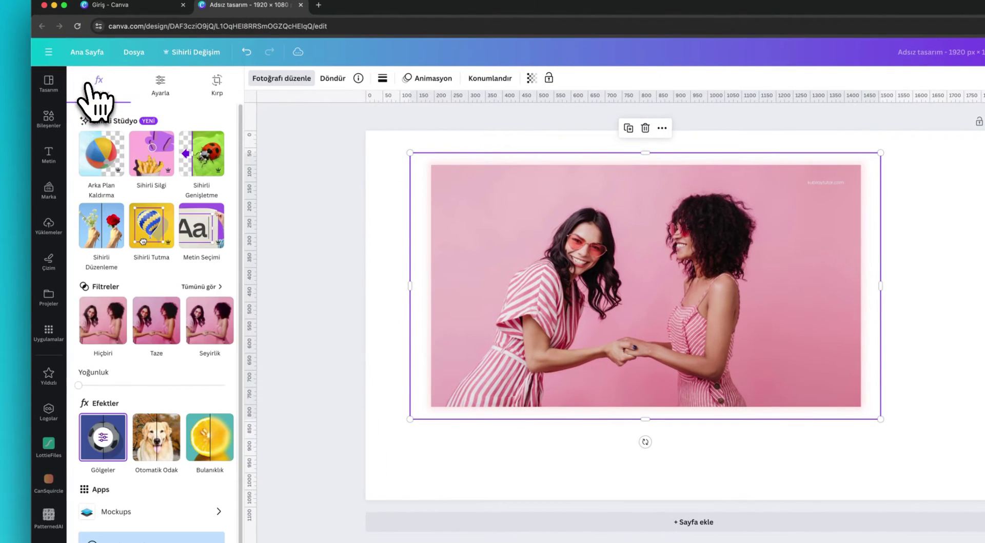
pyautogui.click(103, 436)
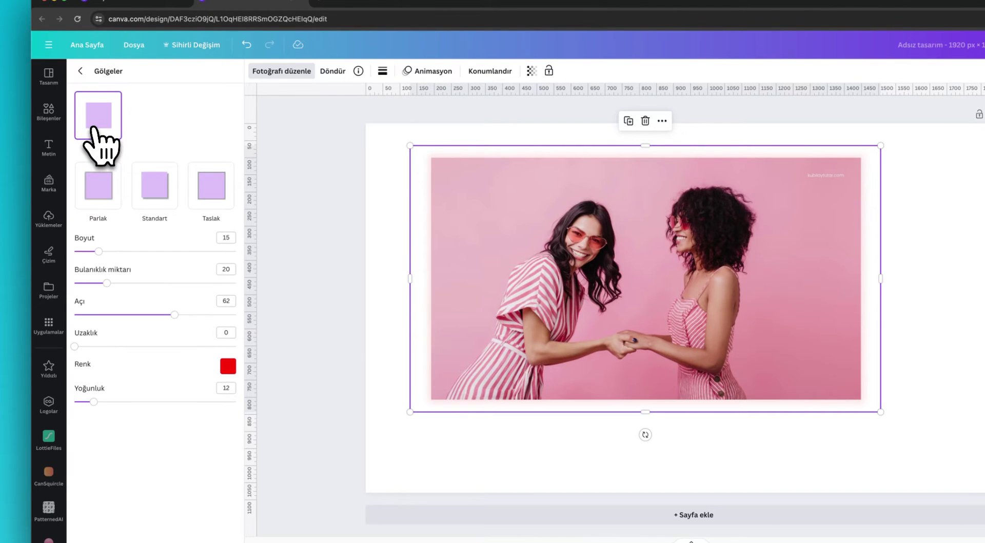
pyautogui.click(98, 197)
pyautogui.click(95, 134)
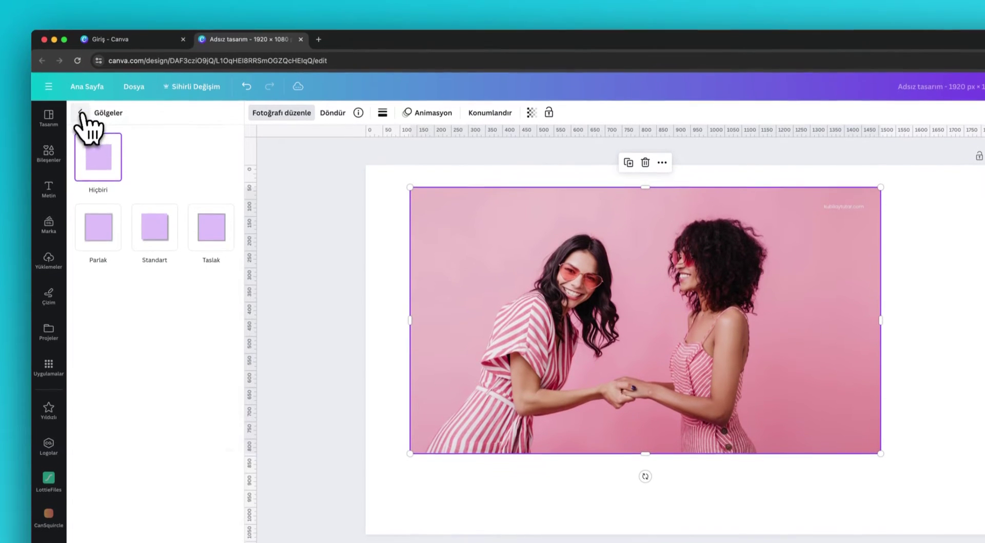
pyautogui.click(80, 71)
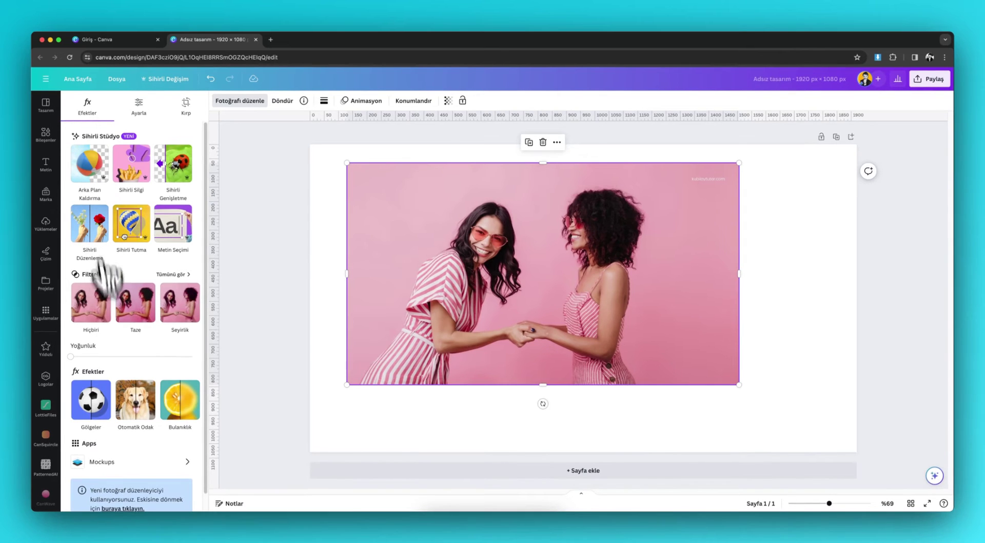
# Apply the Otomatik Odak effect to the photo with focus position 21.5 and blur intensity 16
pyautogui.click(137, 410)
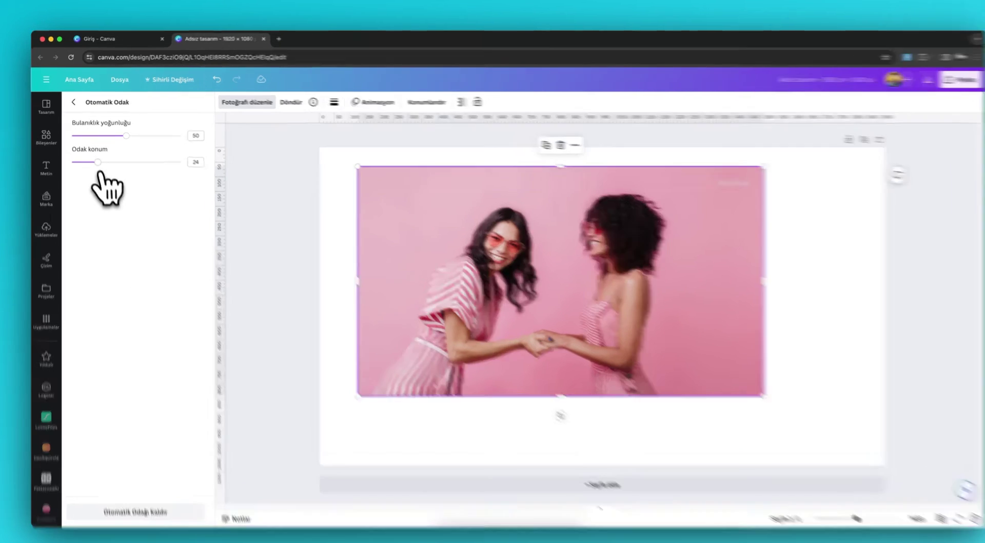
pyautogui.moveTo(95, 159); pyautogui.dragTo(119, 158)
pyautogui.moveTo(209, 278); pyautogui.dragTo(170, 279)
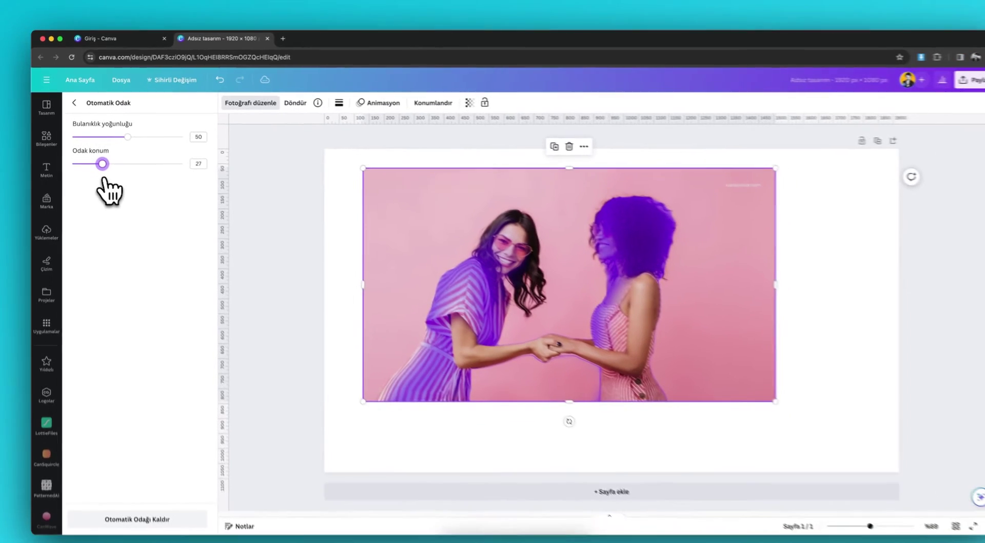
pyautogui.moveTo(104, 179); pyautogui.dragTo(98, 179)
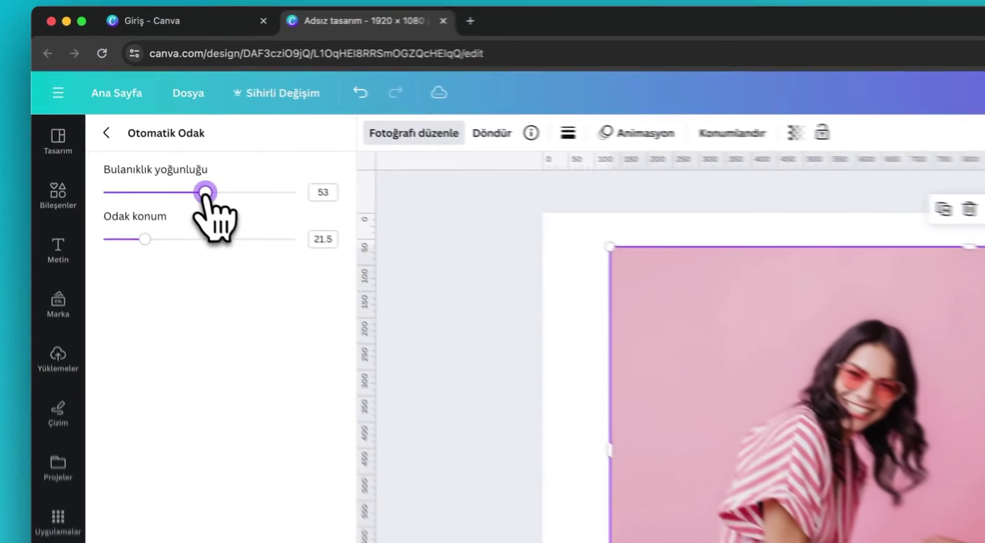
pyautogui.moveTo(123, 135)
pyautogui.mouseDown()
pyautogui.moveTo(195, 143)
pyautogui.moveTo(120, 137)
pyautogui.mouseUp()
pyautogui.moveTo(205, 204); pyautogui.dragTo(144, 204)
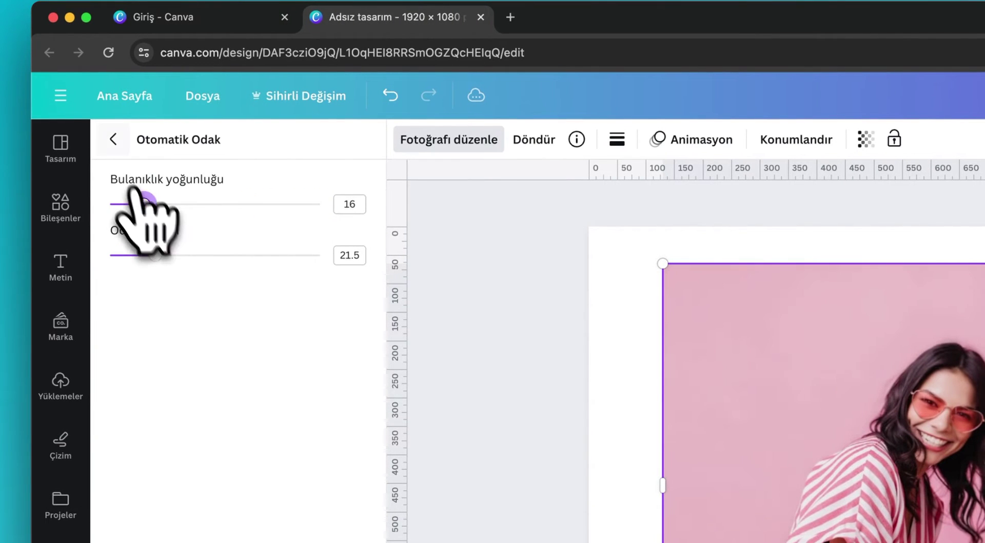
pyautogui.click(114, 149)
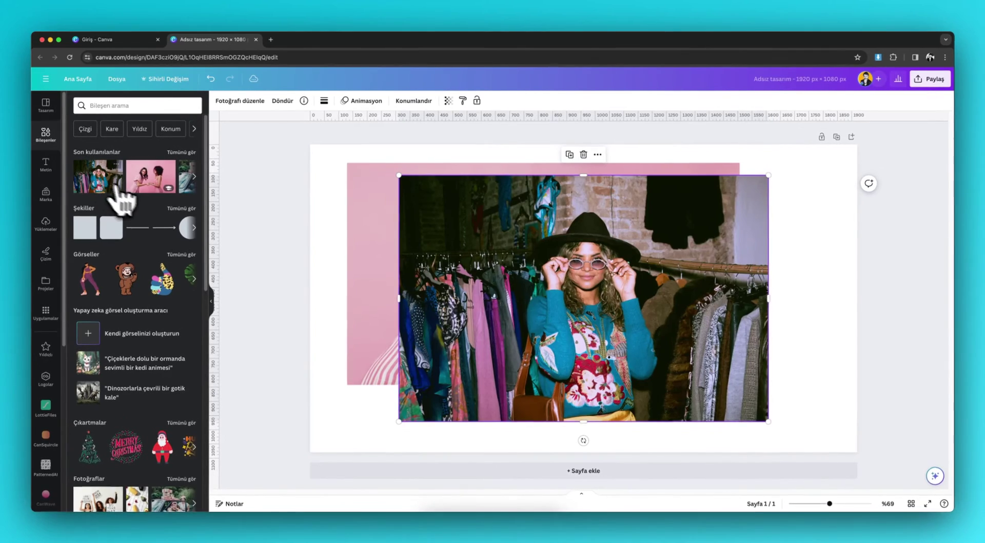
# Move the clothing-rack photo over the pink photo and apply Otomatik Odak with focus position 38 and blur intensity 100
pyautogui.moveTo(547, 315); pyautogui.dragTo(514, 300)
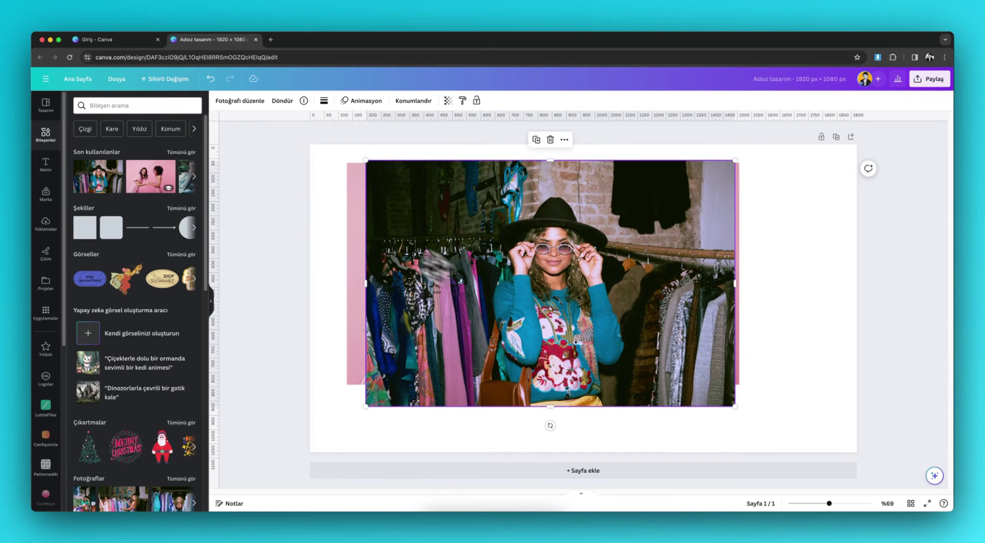
pyautogui.click(239, 101)
pyautogui.click(139, 380)
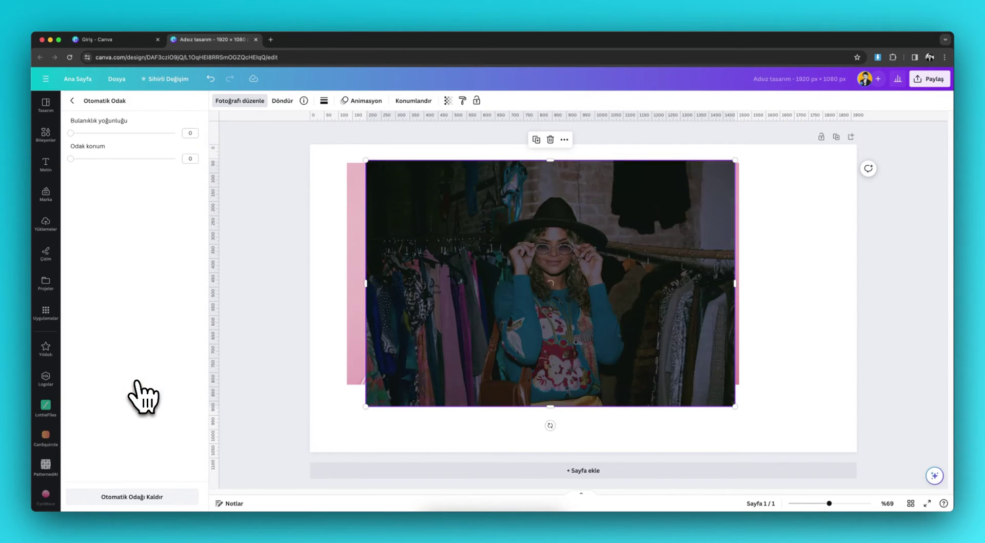
pyautogui.moveTo(111, 158)
pyautogui.mouseDown()
pyautogui.moveTo(132, 159)
pyautogui.moveTo(112, 159)
pyautogui.mouseUp()
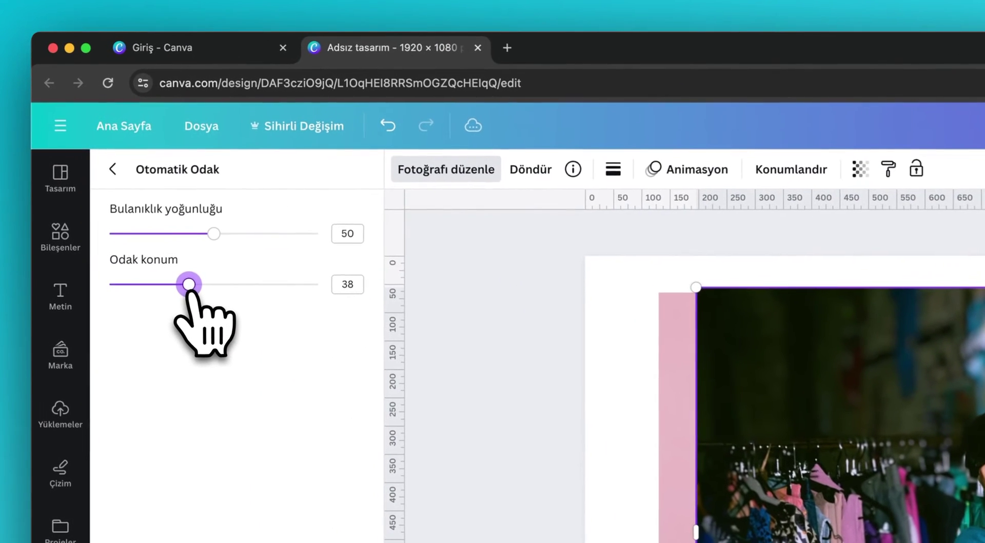
pyautogui.moveTo(222, 235); pyautogui.dragTo(331, 252)
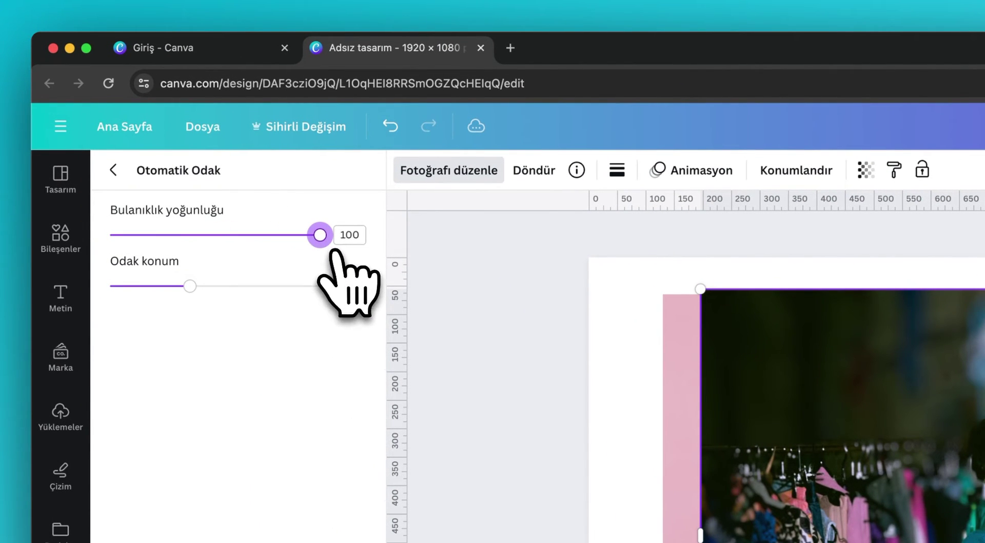
pyautogui.click(122, 177)
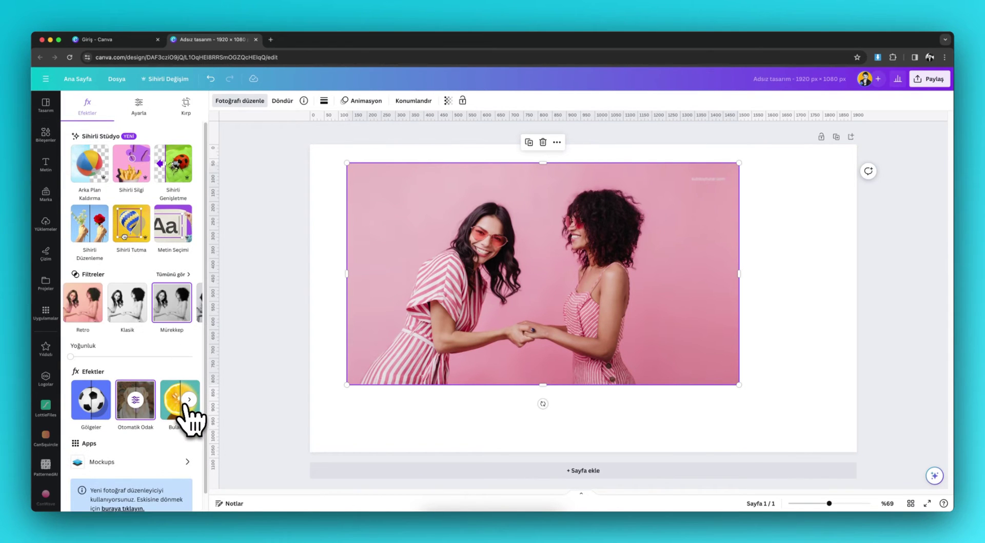
# Blur the face of the long-haired woman in the pink photo with the Bulanıklık brush at size 43 and intensity 25
pyautogui.click(189, 401)
pyautogui.click(189, 399)
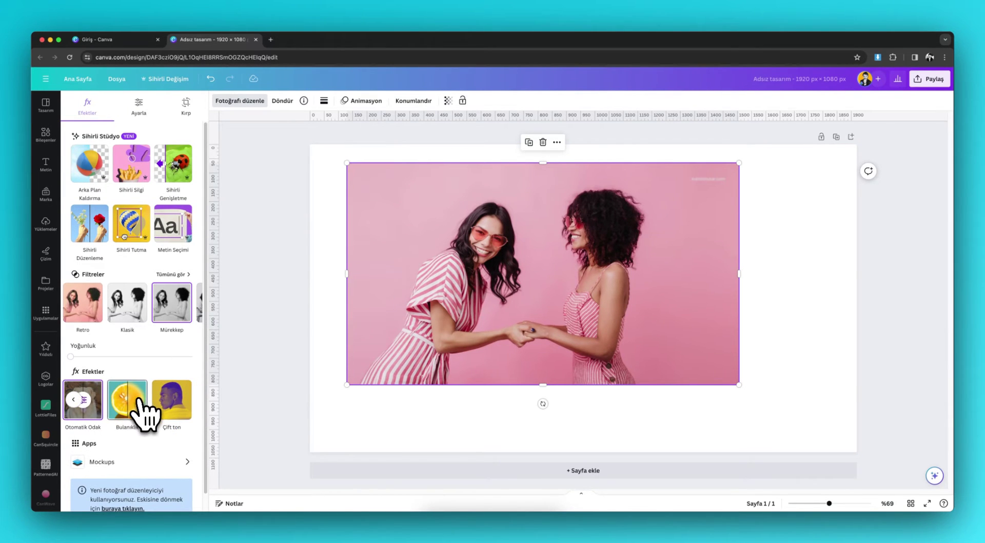
pyautogui.click(138, 402)
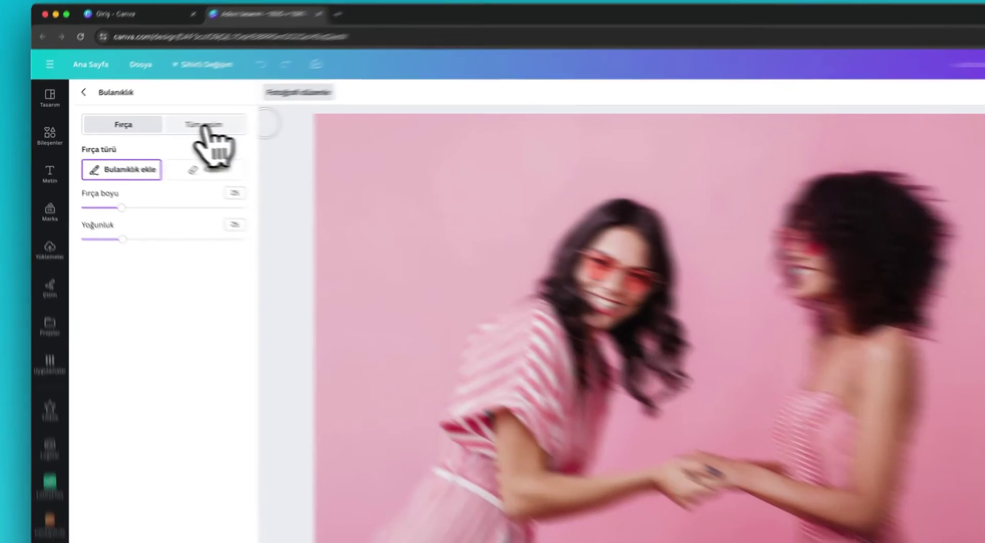
pyautogui.click(166, 126)
pyautogui.moveTo(110, 193)
pyautogui.mouseDown()
pyautogui.moveTo(240, 193)
pyautogui.moveTo(109, 193)
pyautogui.mouseUp()
pyautogui.click(174, 123)
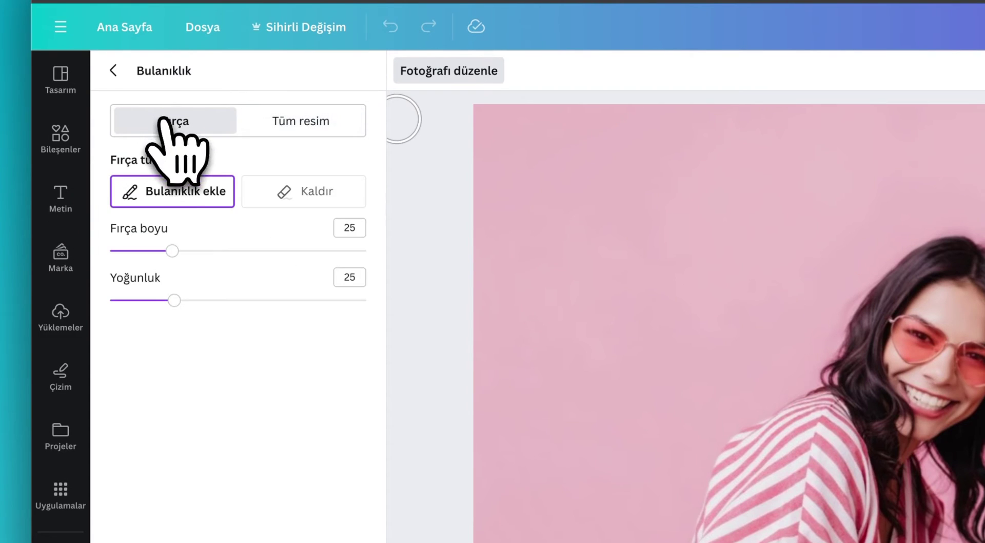
pyautogui.click(174, 251)
pyautogui.moveTo(175, 252); pyautogui.dragTo(218, 251)
pyautogui.moveTo(904, 311); pyautogui.dragTo(947, 326)
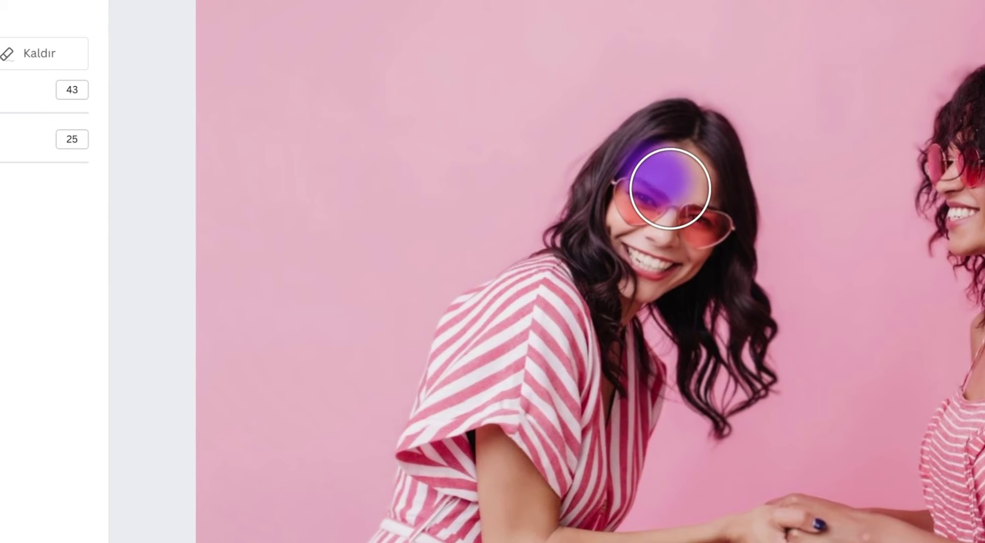
pyautogui.moveTo(670, 189)
pyautogui.mouseDown()
pyautogui.moveTo(688, 240)
pyautogui.moveTo(661, 257)
pyautogui.moveTo(641, 243)
pyautogui.moveTo(645, 203)
pyautogui.moveTo(662, 167)
pyautogui.moveTo(693, 170)
pyautogui.moveTo(694, 241)
pyautogui.moveTo(669, 286)
pyautogui.moveTo(630, 267)
pyautogui.moveTo(622, 198)
pyautogui.mouseUp()
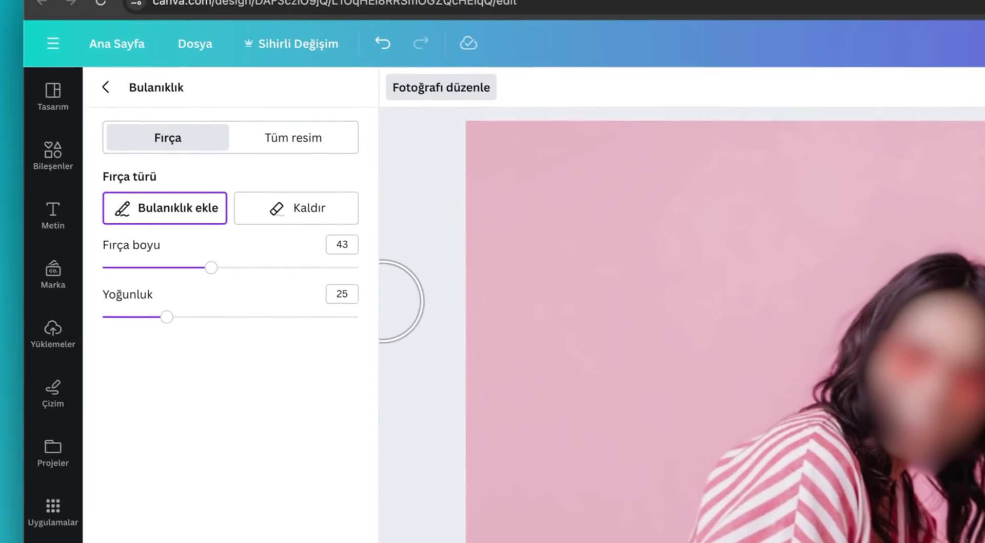
# Set the blur brush's intensity to 7 and its size to 26
pyautogui.moveTo(95, 276)
pyautogui.mouseDown()
pyautogui.moveTo(150, 275)
pyautogui.moveTo(96, 276)
pyautogui.mouseUp()
pyautogui.moveTo(185, 327); pyautogui.dragTo(137, 328)
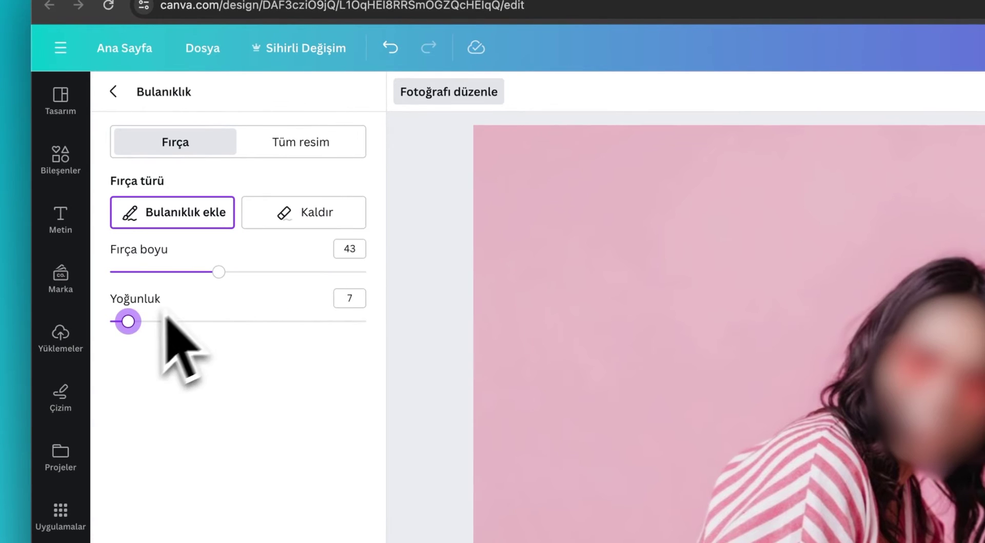
pyautogui.moveTo(219, 272); pyautogui.dragTo(174, 282)
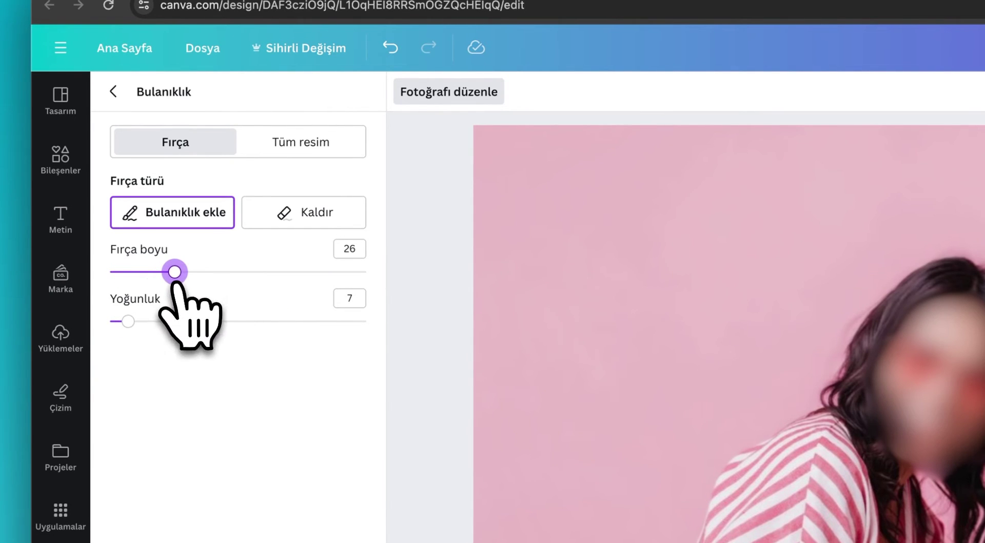
# Erase all the blur from the long-haired woman's face with the Kaldır brush and leave the Bulanıklık effect
pyautogui.click(301, 218)
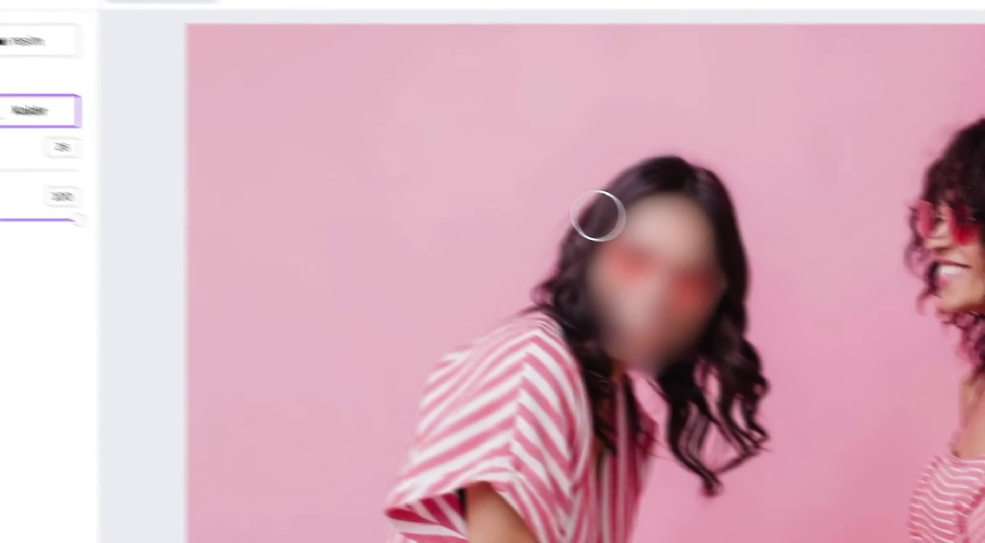
pyautogui.moveTo(600, 214); pyautogui.dragTo(638, 227)
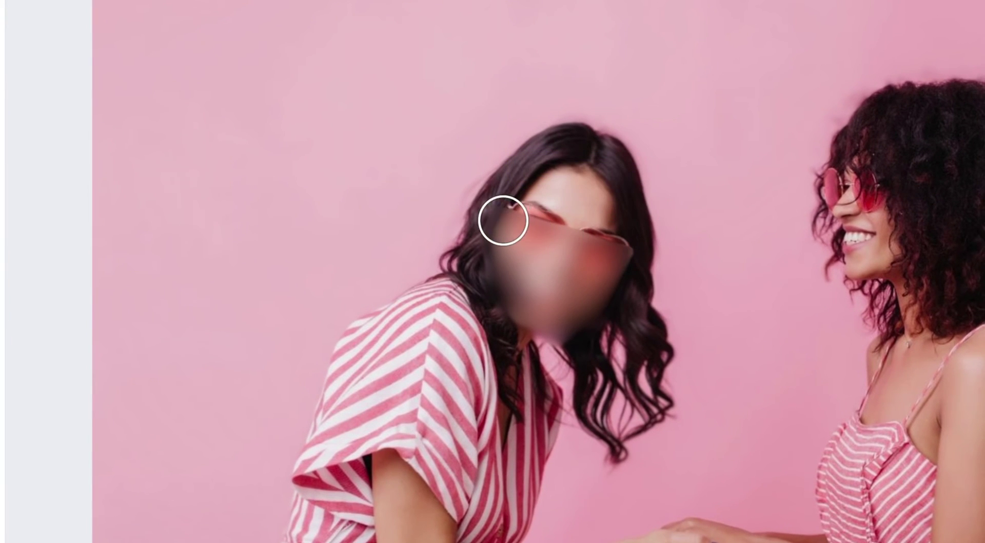
pyautogui.moveTo(503, 220); pyautogui.dragTo(623, 239)
pyautogui.moveTo(507, 257); pyautogui.dragTo(595, 279)
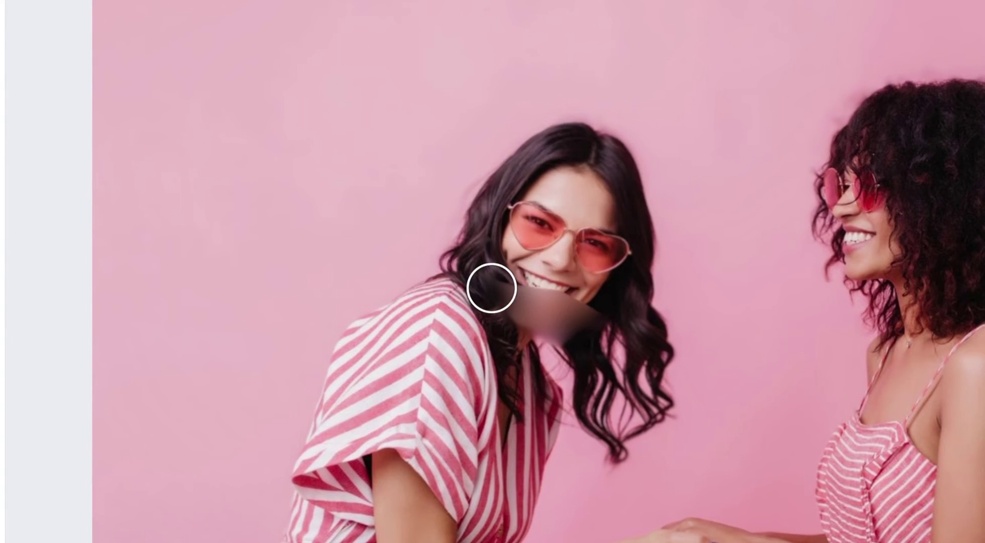
pyautogui.moveTo(491, 285); pyautogui.dragTo(605, 316)
pyautogui.moveTo(500, 323); pyautogui.dragTo(616, 347)
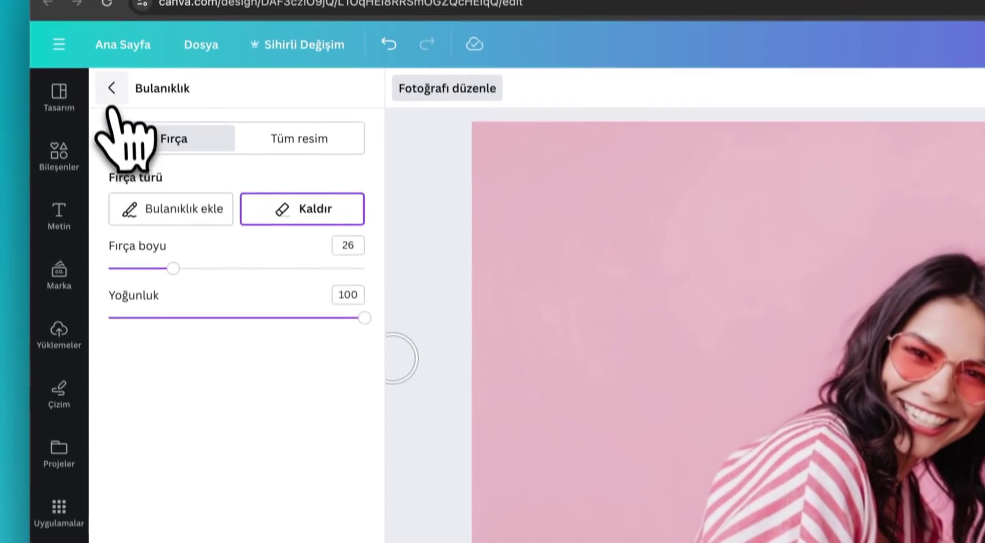
pyautogui.click(111, 100)
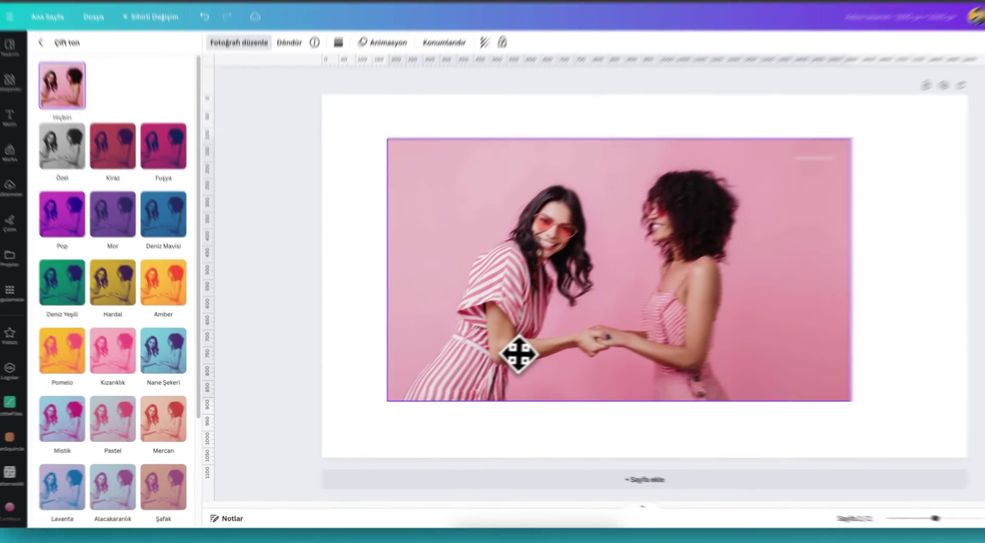
# Move the pink photo to the horizontal centre of the page and give it the Amber Çift ton effect
pyautogui.moveTo(519, 354); pyautogui.dragTo(544, 346)
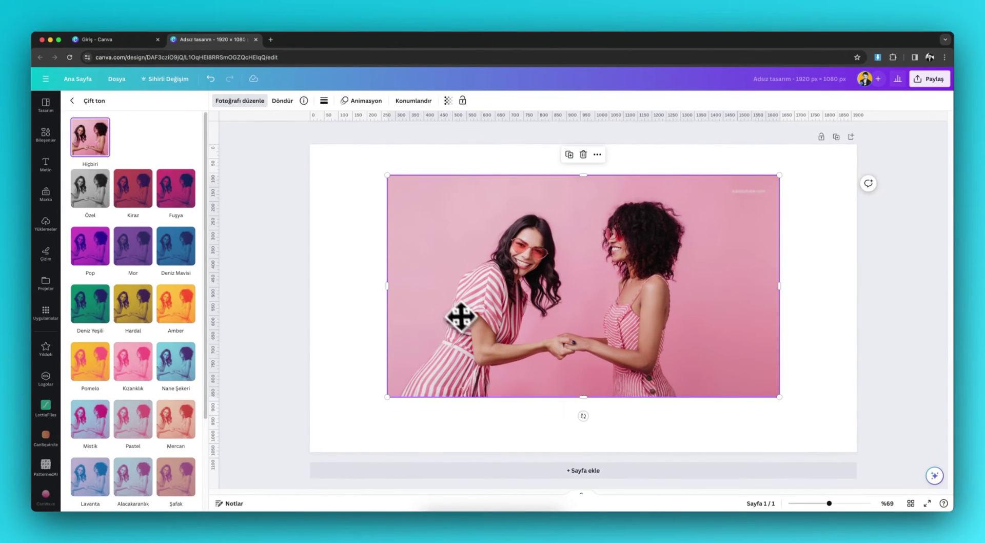
pyautogui.click(177, 208)
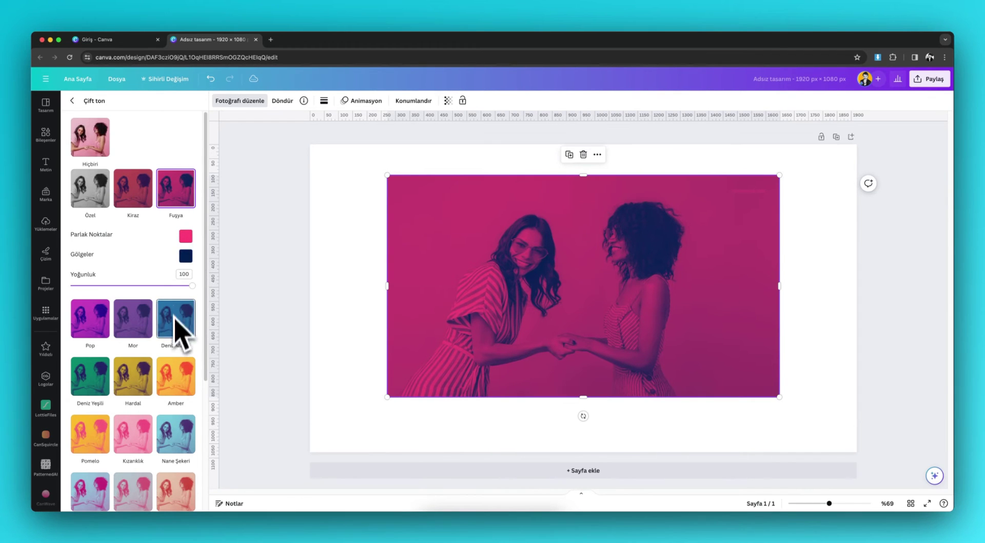
pyautogui.click(179, 387)
# Set the Parlak Noktalar colour of the Amber duotone to dark purple #221D3D
pyautogui.click(183, 352)
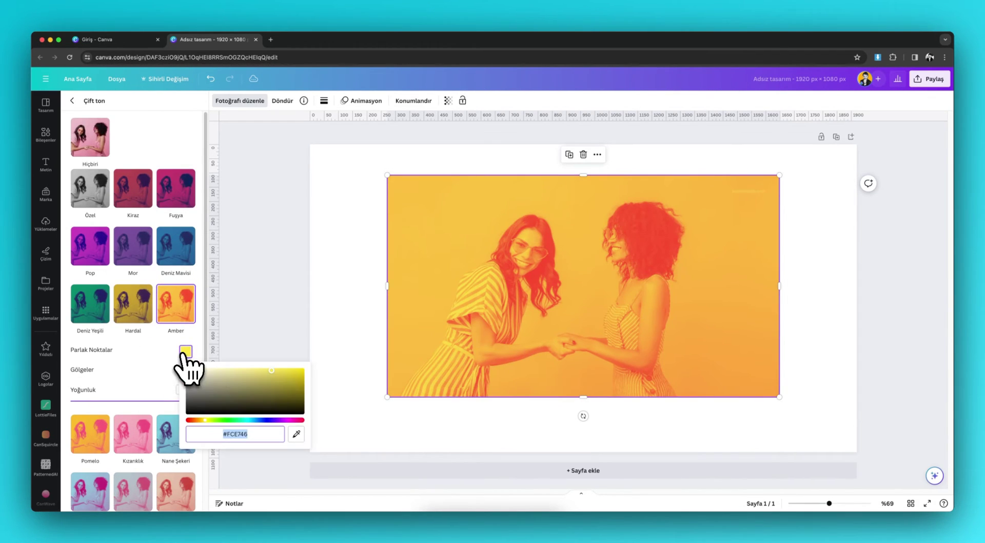
pyautogui.click(248, 402)
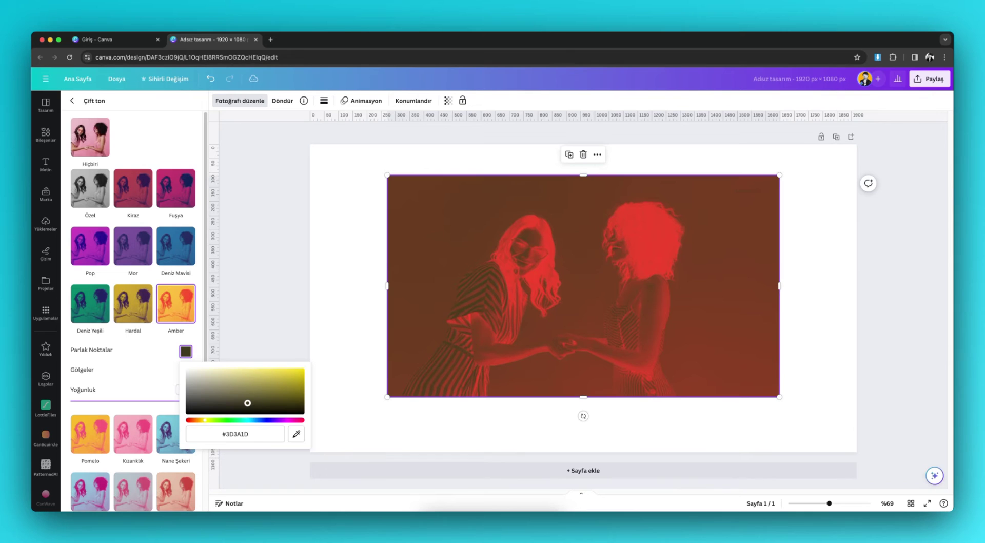
pyautogui.click(267, 420)
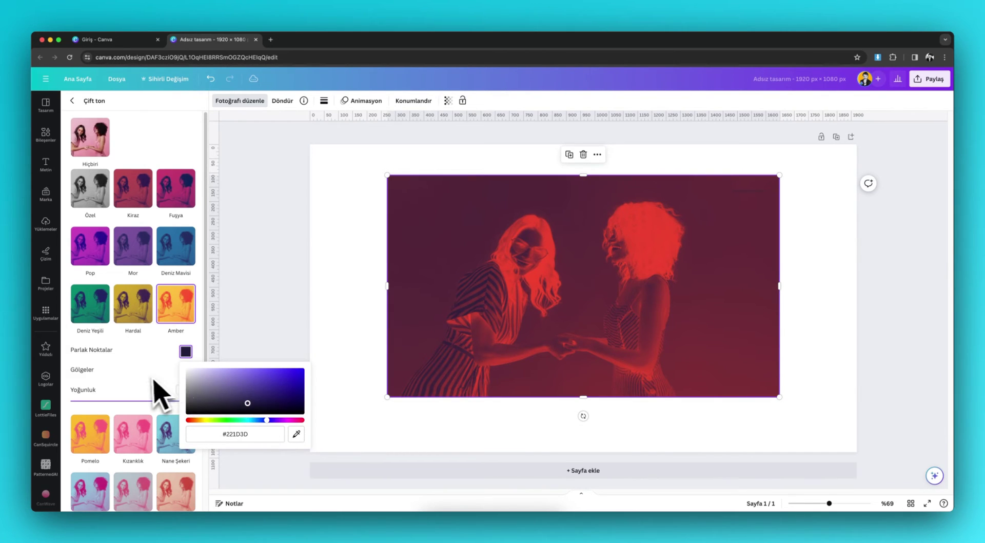
# Try several Gölgeler colours for the Amber duotone and settle on a dark olive green
pyautogui.click(186, 371)
pyautogui.click(229, 418)
pyautogui.click(254, 428)
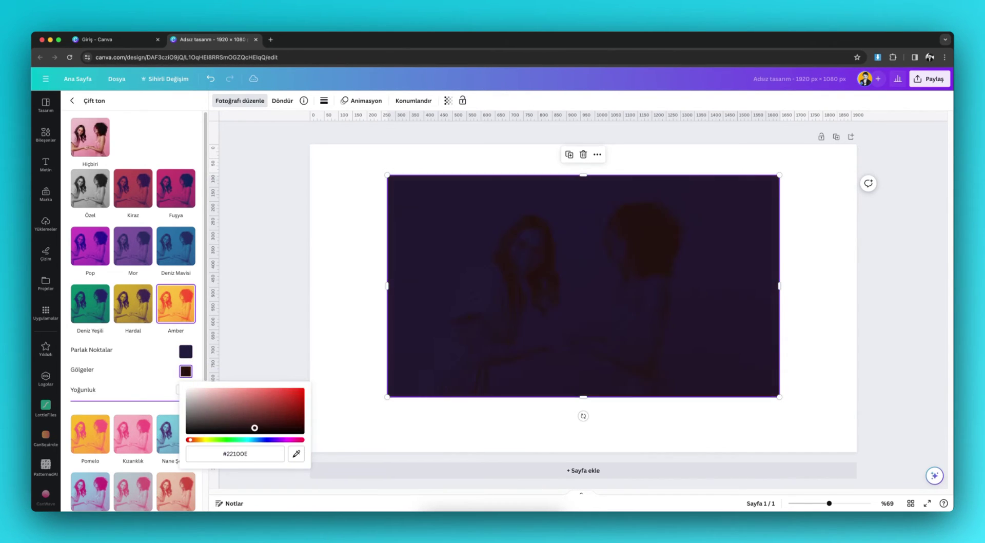
pyautogui.click(262, 397)
pyautogui.click(254, 420)
pyautogui.click(265, 440)
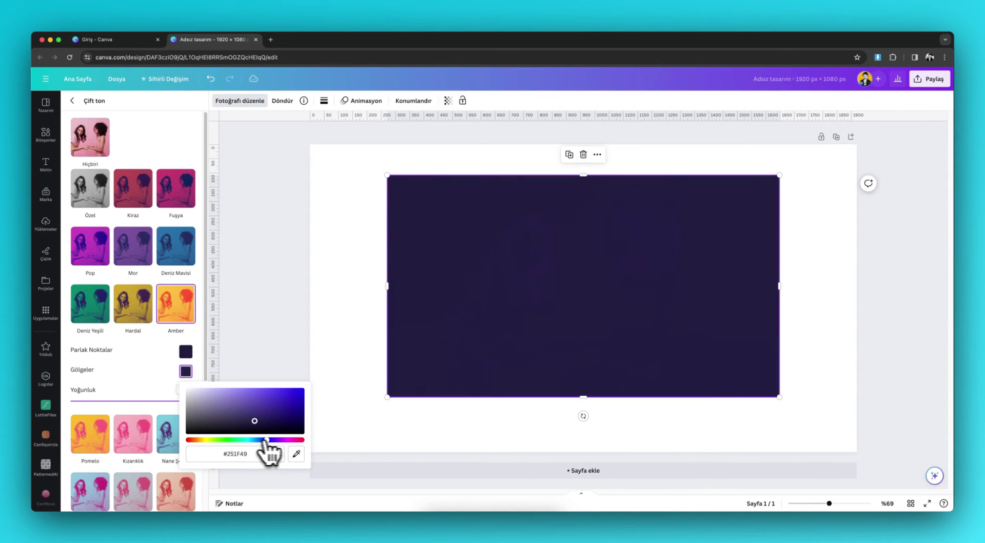
pyautogui.moveTo(265, 439); pyautogui.dragTo(211, 440)
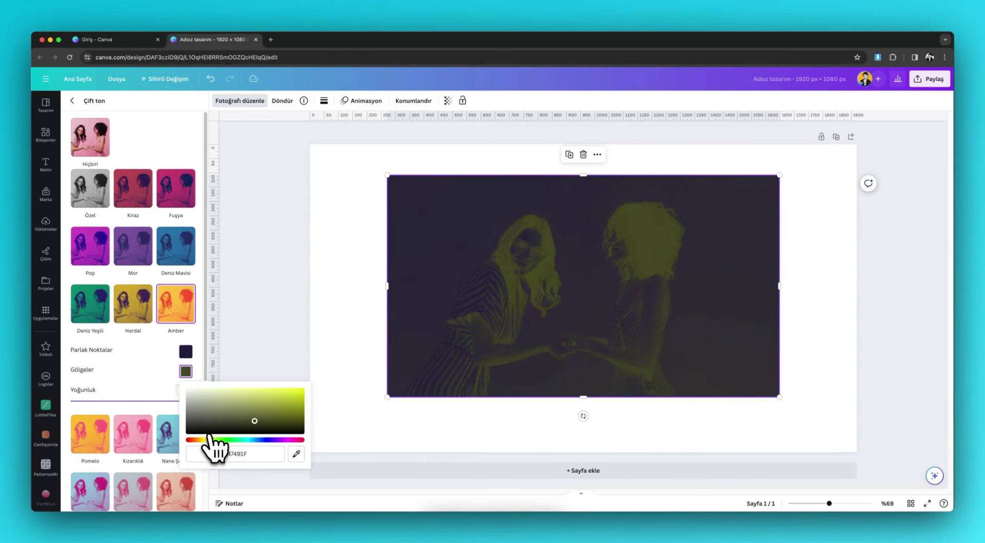
# Lower the Amber duotone's intensity to 37, switch the photo to the Özel duotone and leave the Çift ton options
pyautogui.click(143, 389)
pyautogui.moveTo(183, 401); pyautogui.dragTo(116, 401)
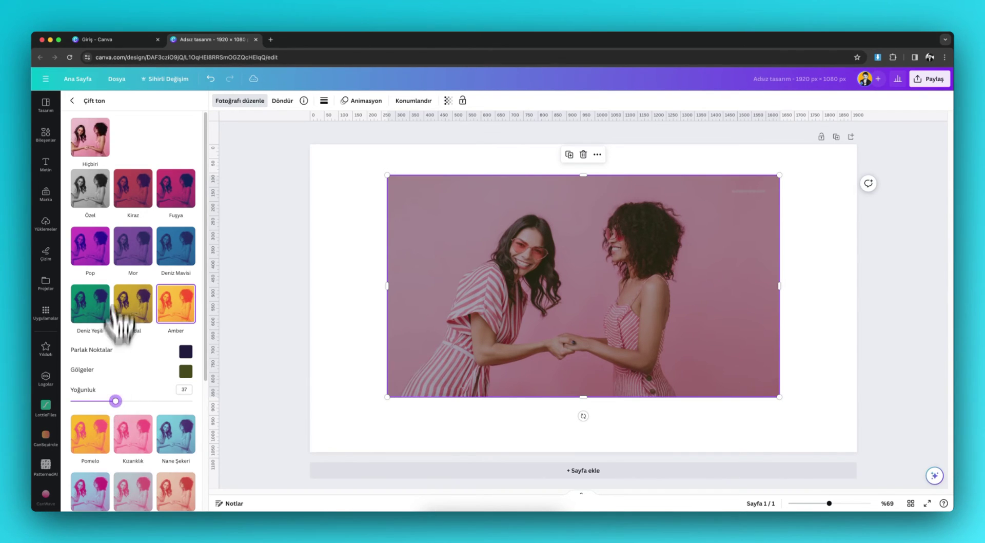
pyautogui.click(90, 188)
pyautogui.click(74, 102)
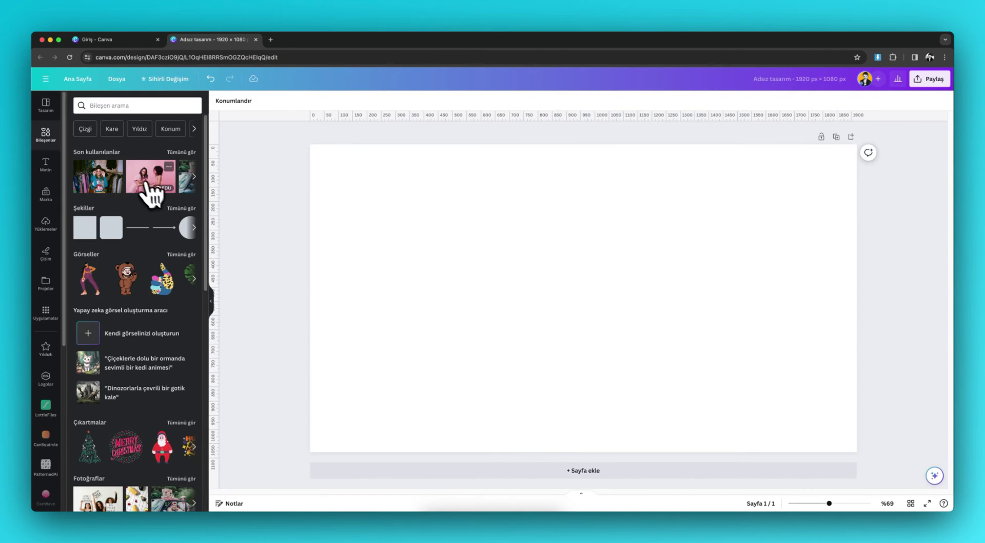
# Place the recently used pink photo of the two women on the empty page
pyautogui.click(148, 182)
pyautogui.moveTo(516, 286); pyautogui.dragTo(535, 304)
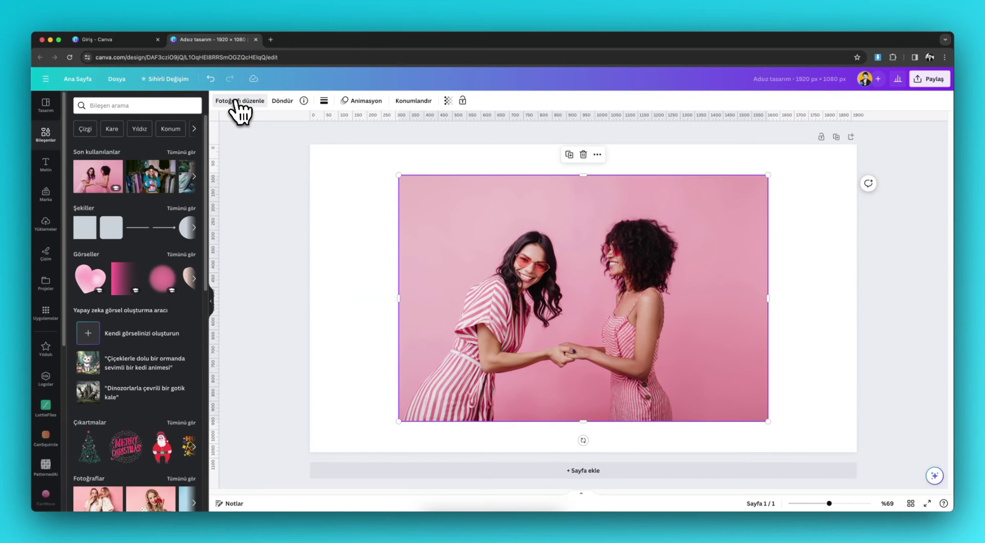
# Auto-adjust the pink photo with Oto-ayar and reset all of its adjustments
pyautogui.click(237, 101)
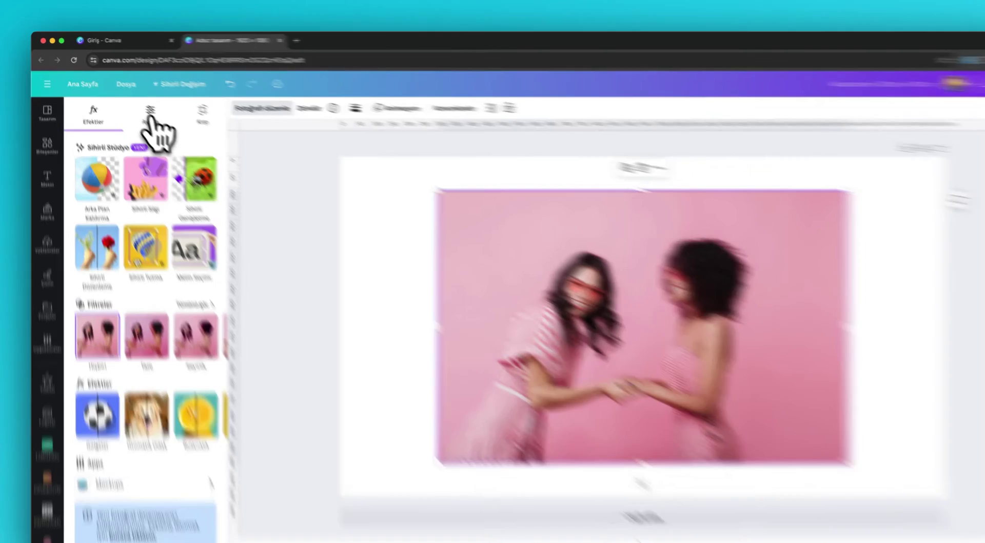
pyautogui.click(138, 107)
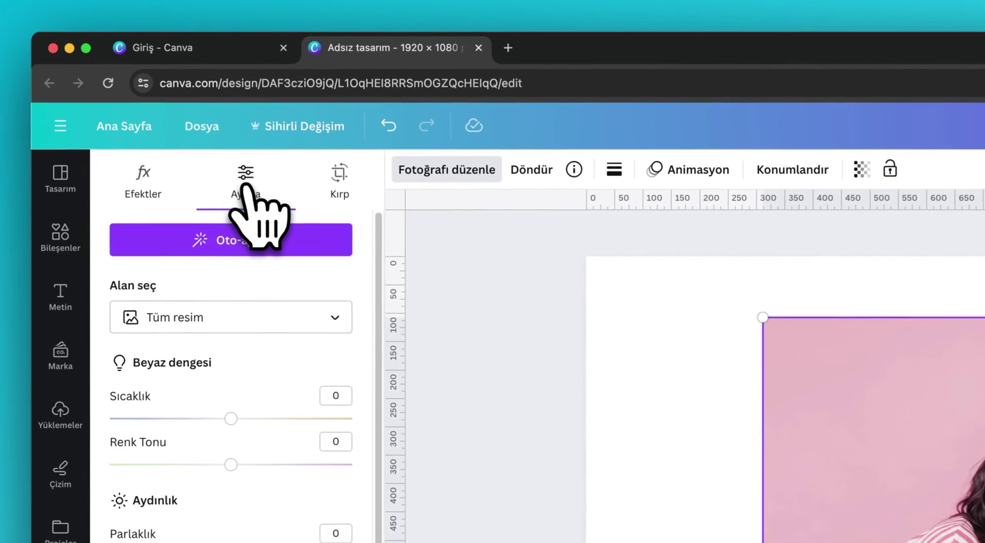
pyautogui.click(245, 254)
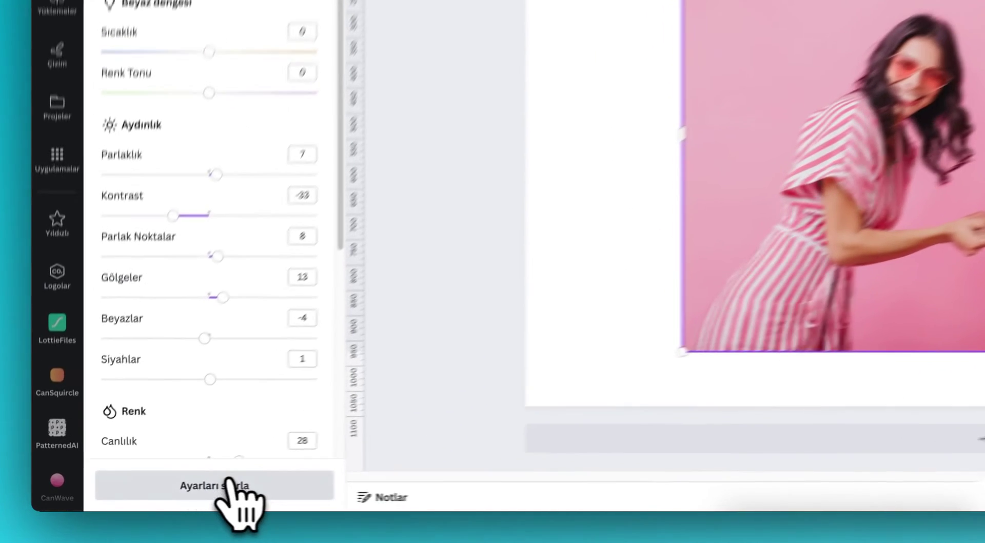
pyautogui.click(134, 497)
# Examine the photo's adjustment sliders and the Alan seç options, keeping Tüm resim as the area to adjust
pyautogui.scroll(-5, 227, 173)
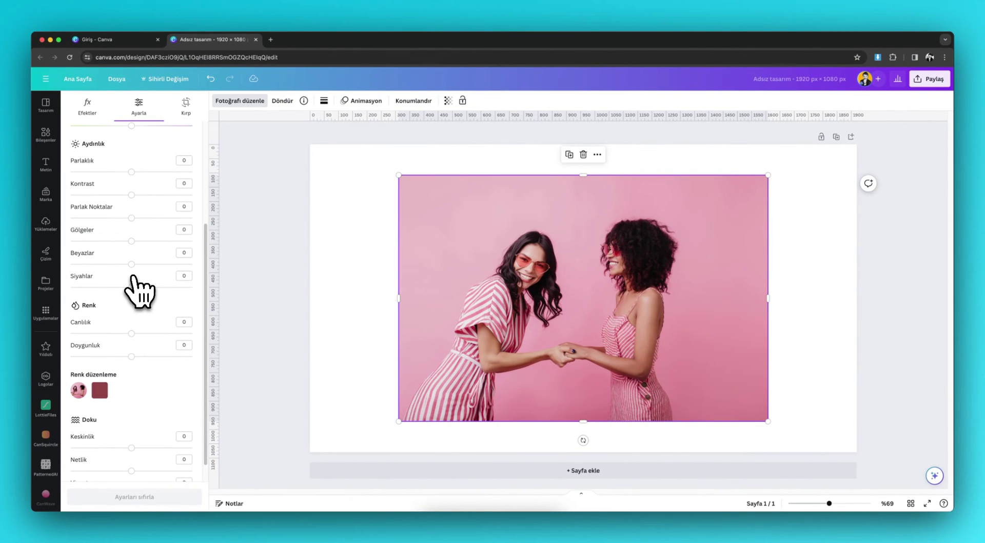
pyautogui.scroll(3, 138, 292)
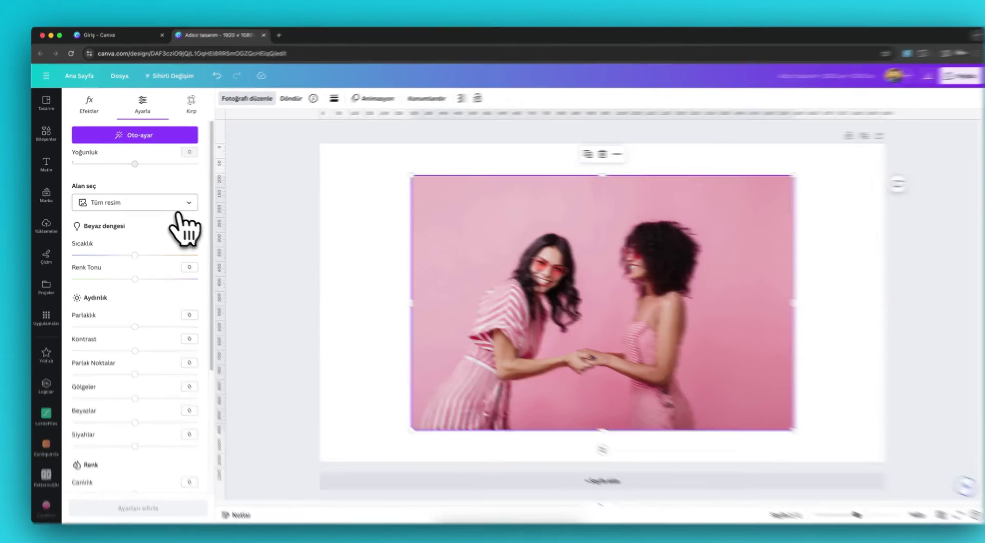
pyautogui.click(177, 203)
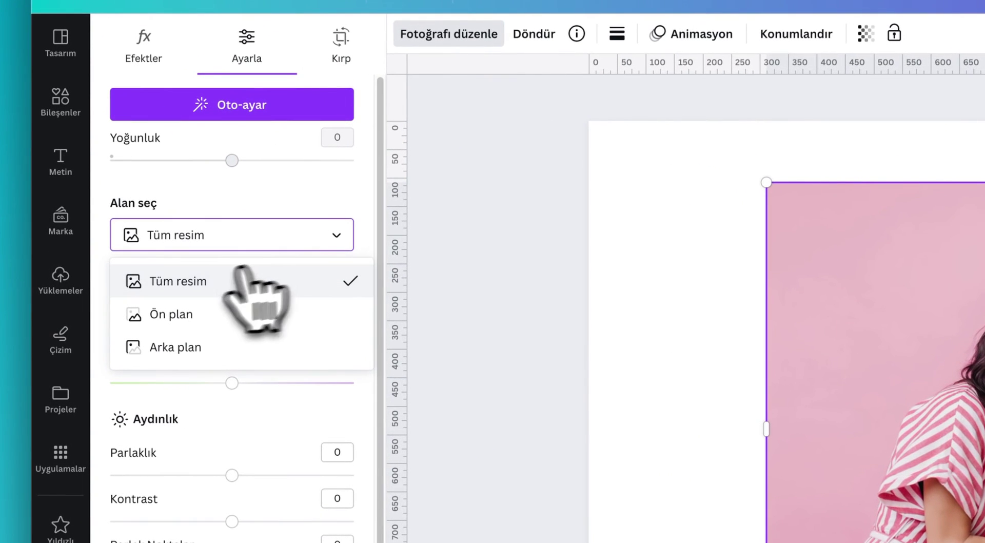
pyautogui.click(179, 283)
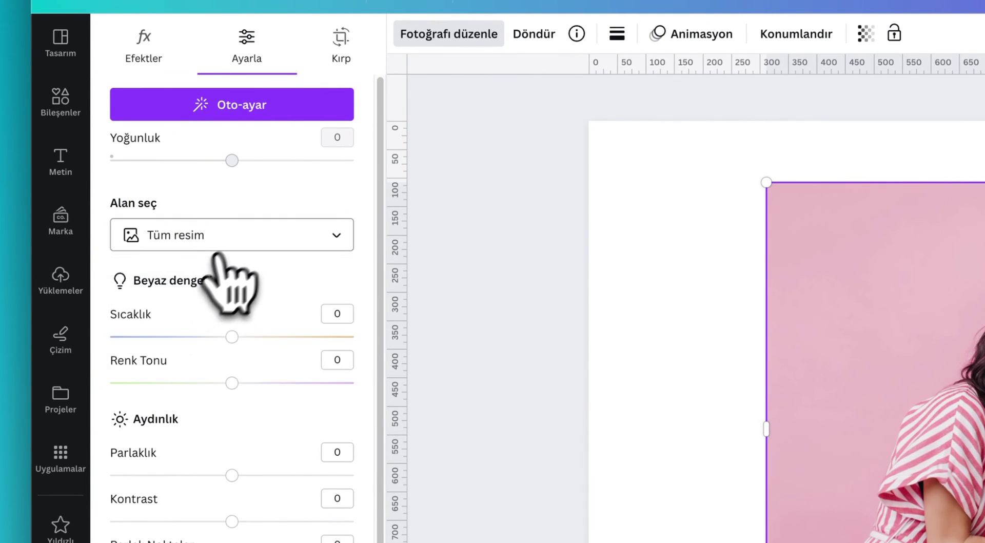
# Choose Ön plan as the area to adjust and set its color Doygunluk to -100
pyautogui.click(239, 238)
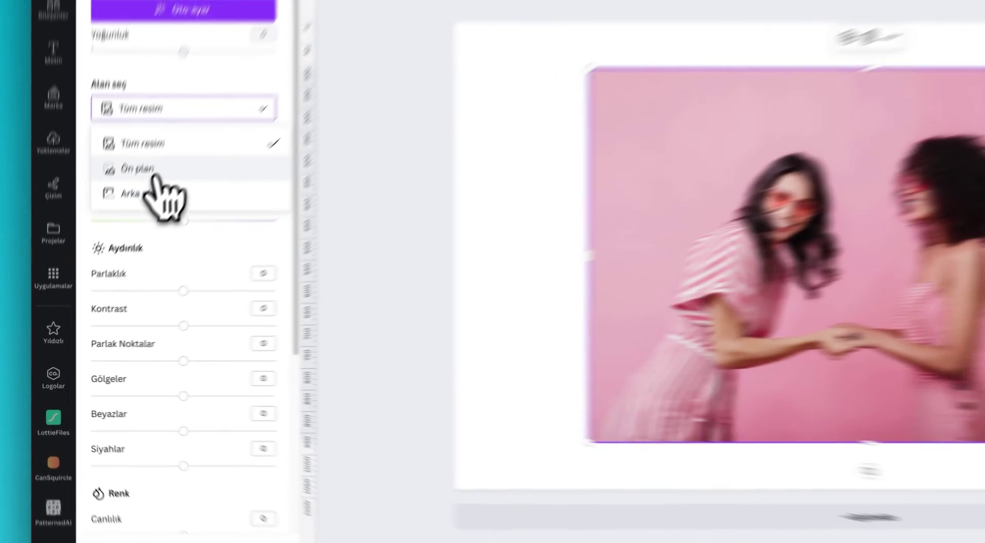
pyautogui.click(103, 241)
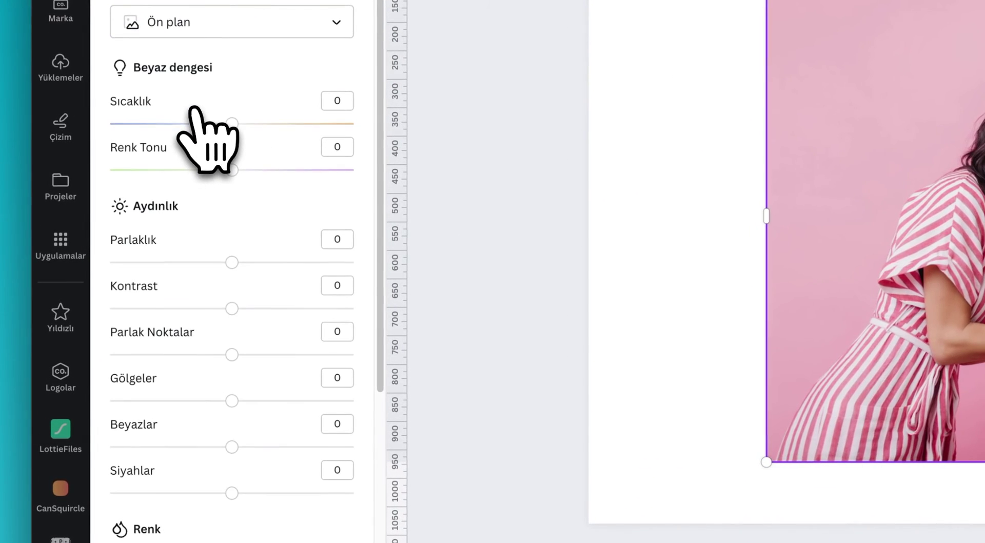
pyautogui.scroll(-5, 234, 405)
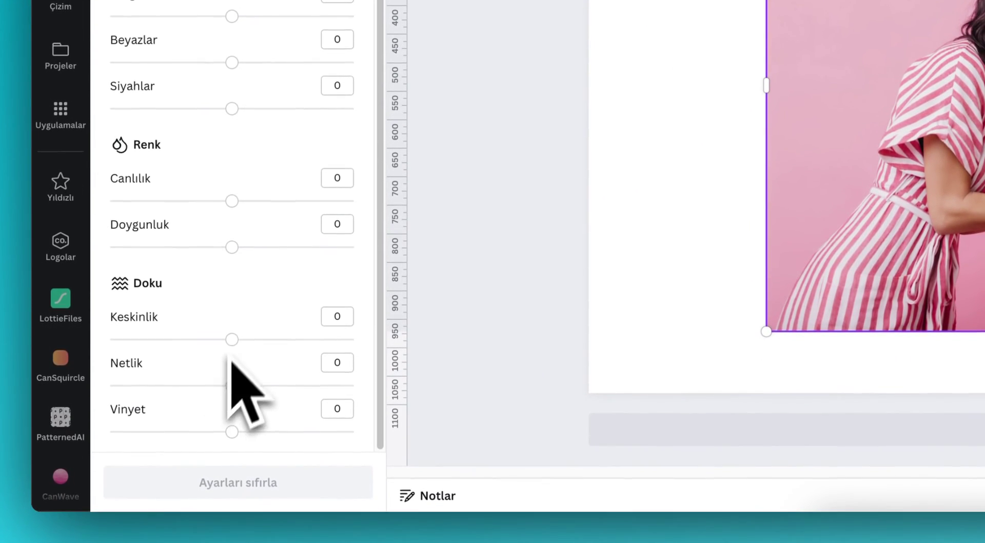
pyautogui.moveTo(232, 247); pyautogui.dragTo(111, 246)
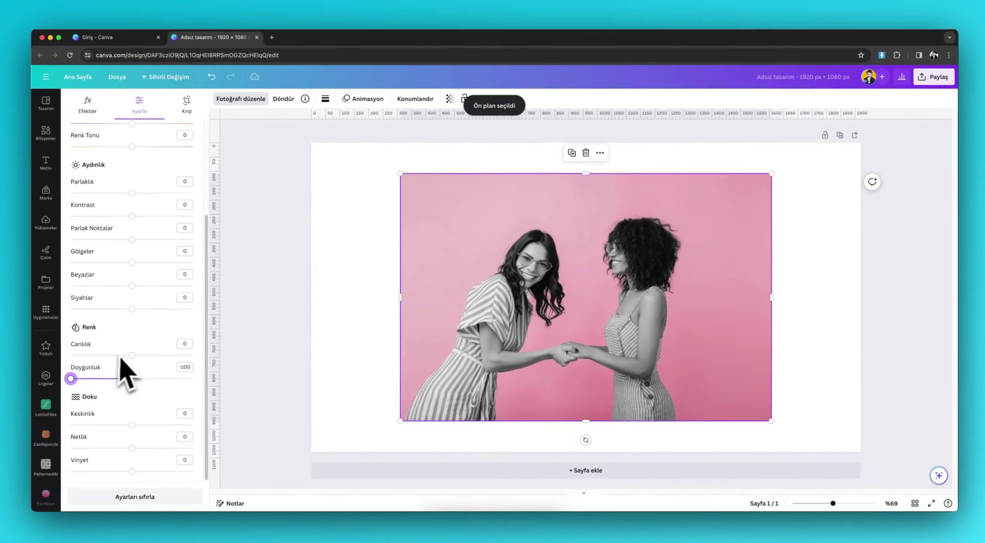
# Set the foreground's Canlılık to 34 and reset all of the photo's adjustments
pyautogui.moveTo(132, 355); pyautogui.dragTo(128, 355)
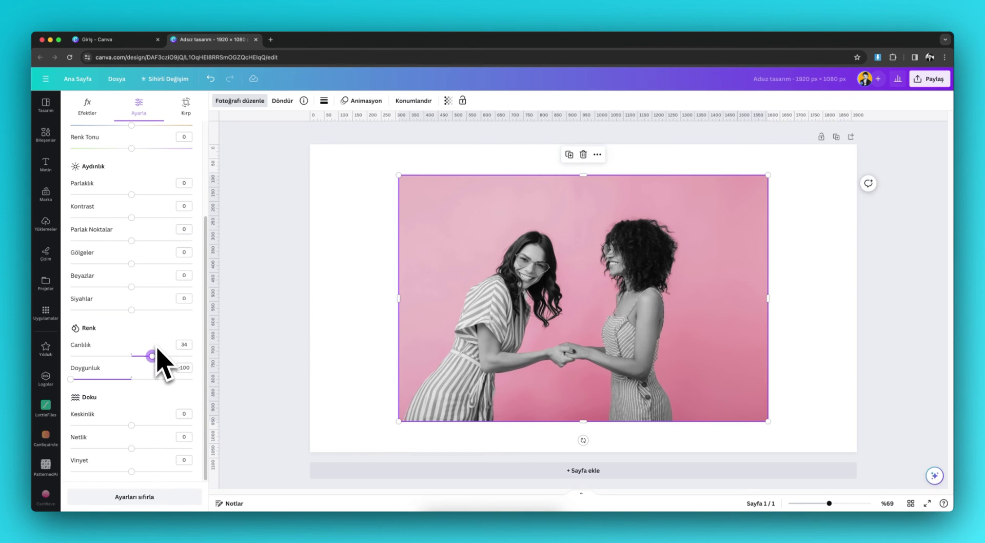
pyautogui.click(135, 496)
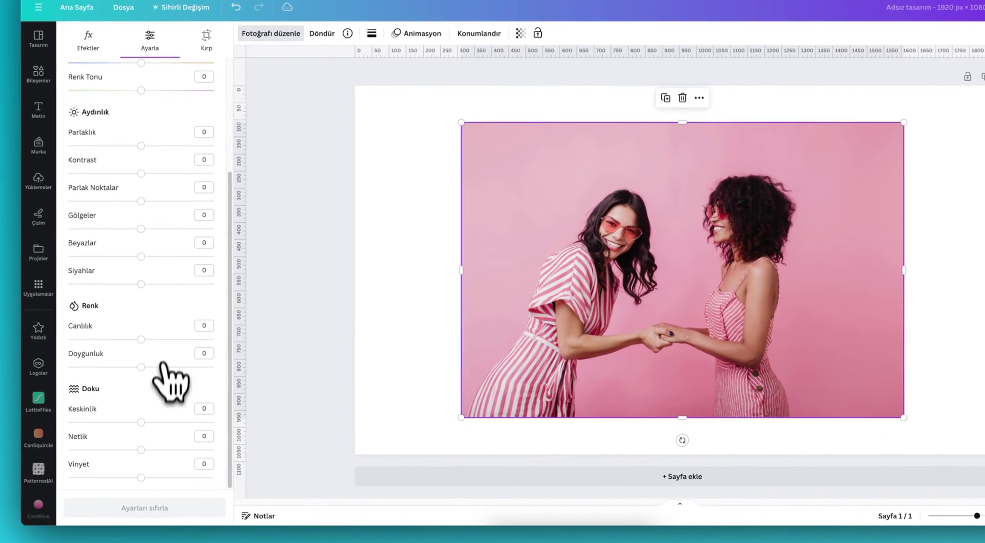
pyautogui.scroll(3, 164, 360)
pyautogui.scroll(-3, 154, 367)
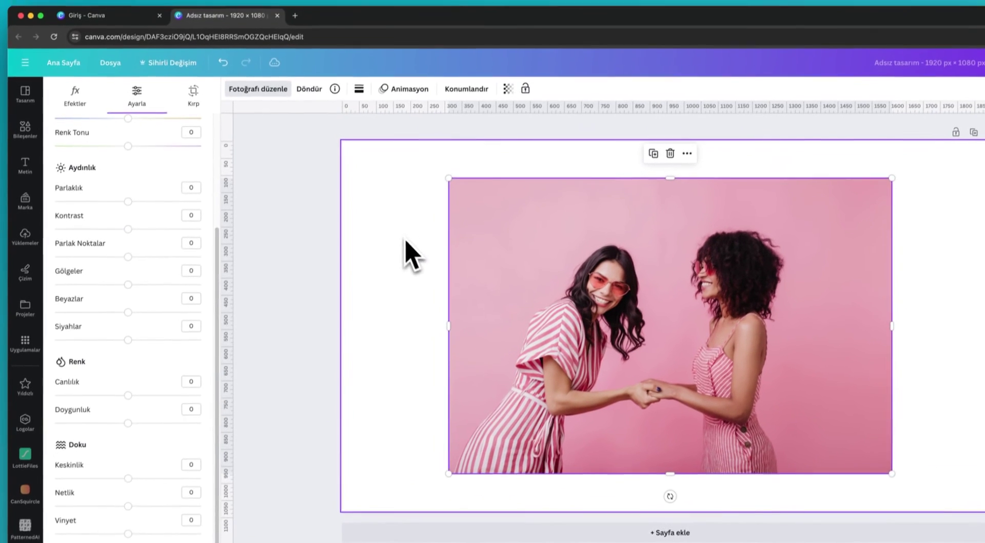
# Reopen the pink photo's adjustments and set Alan seç to Tüm resim
pyautogui.click(582, 240)
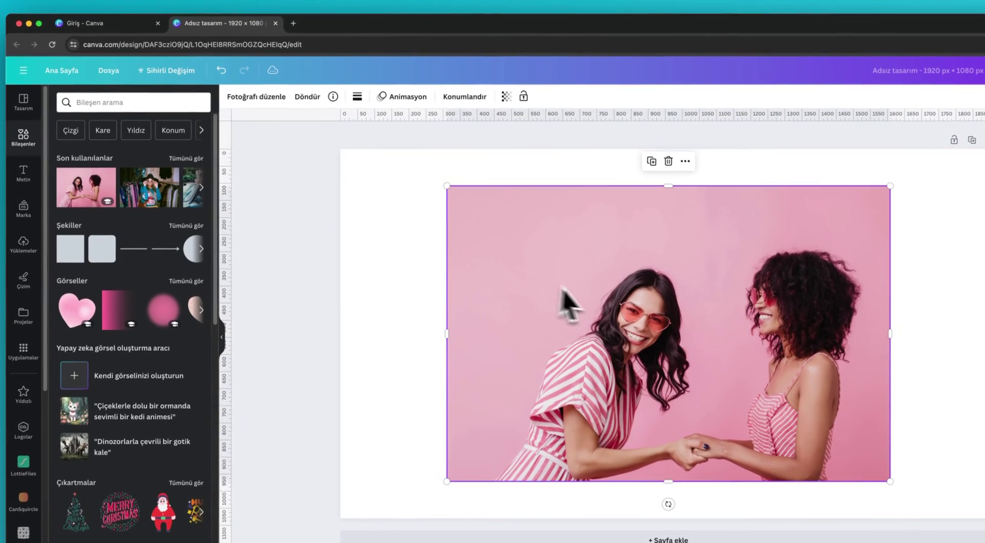
pyautogui.click(267, 104)
pyautogui.click(144, 114)
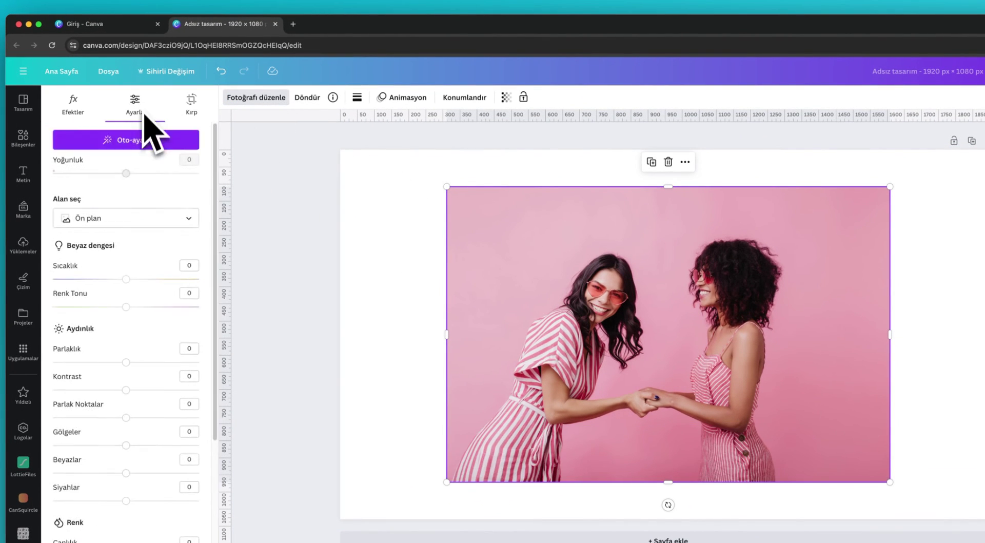
pyautogui.scroll(-3, 154, 313)
pyautogui.scroll(-5, 154, 343)
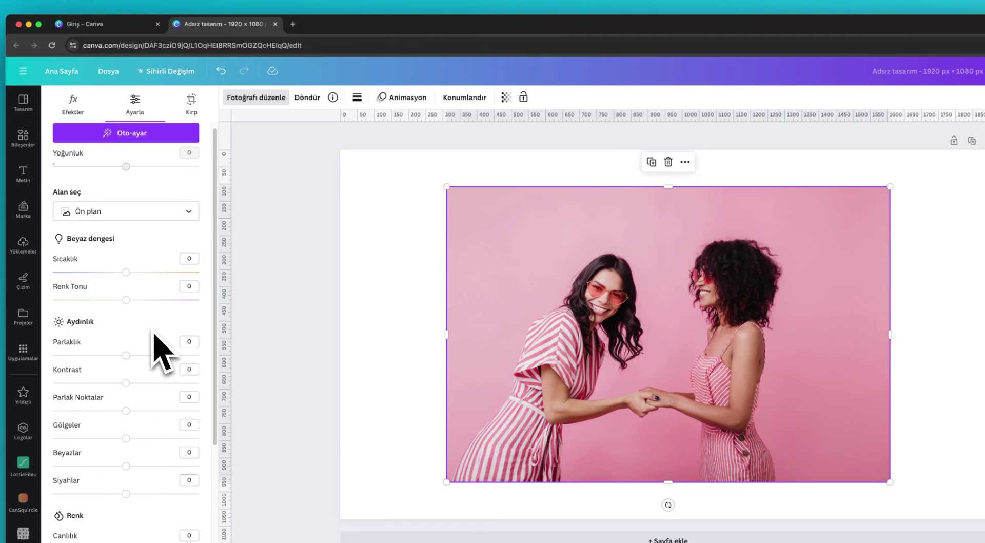
pyautogui.click(133, 219)
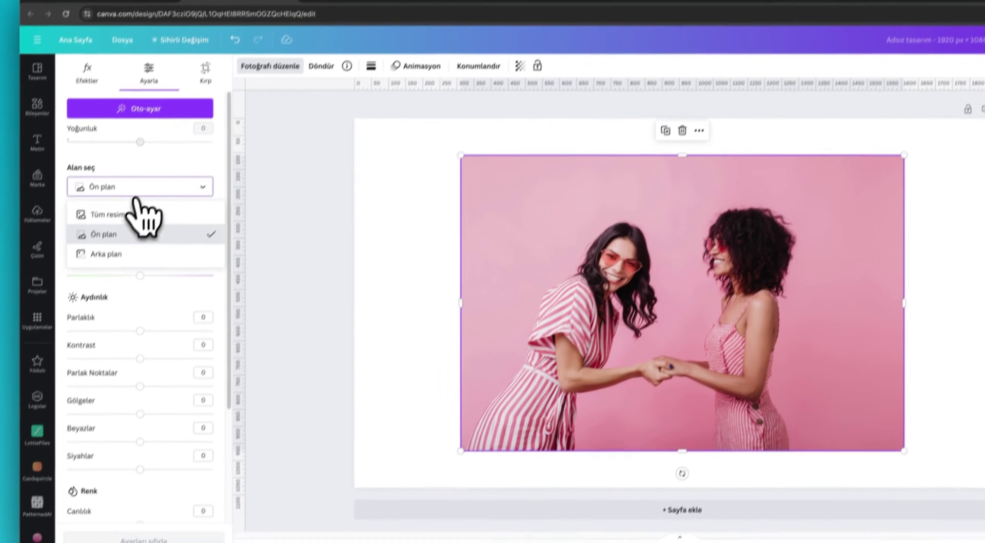
pyautogui.click(136, 213)
# Edit the photo's dark red color under Renk düzenleme with Ton -51, Doygunluk 72 and Parlaklık -9
pyautogui.scroll(-5, 139, 235)
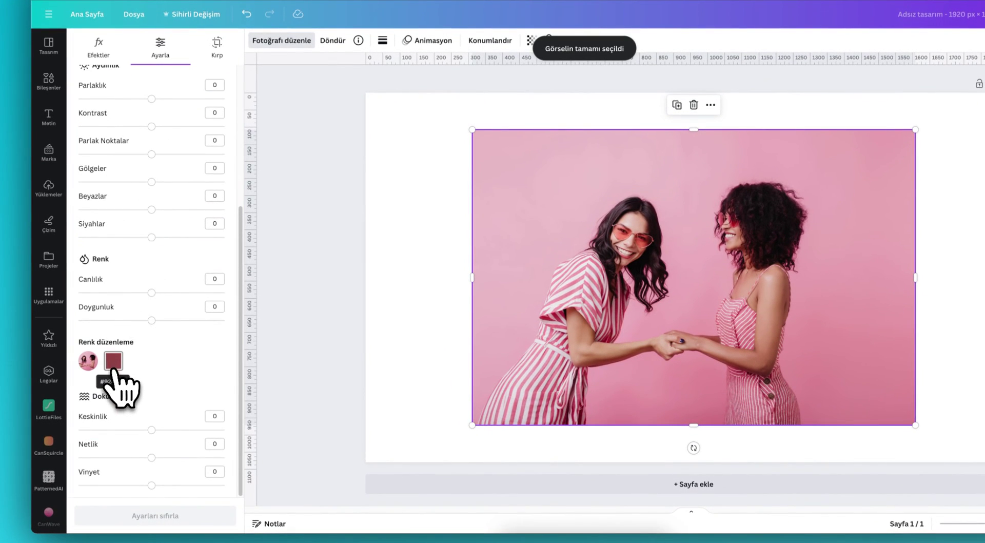
pyautogui.click(115, 365)
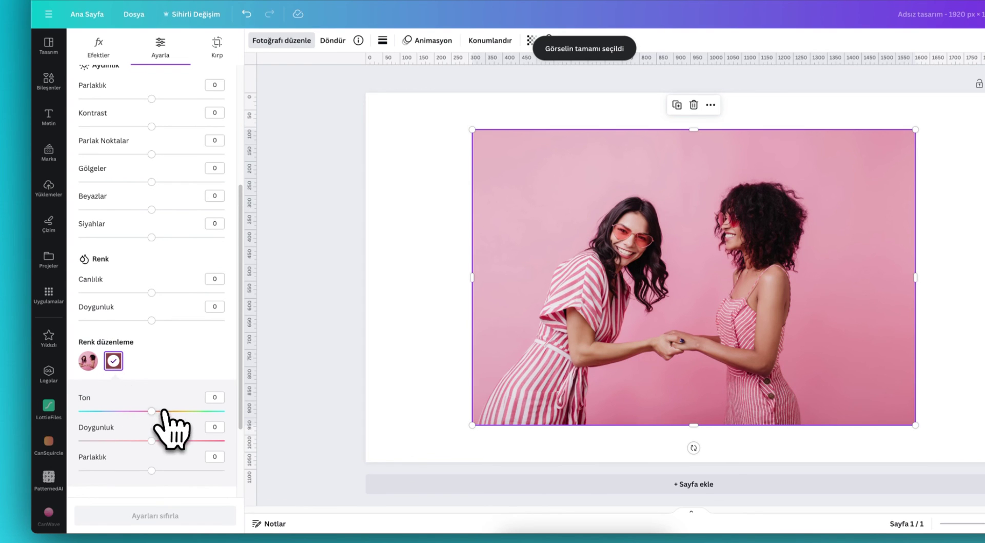
pyautogui.moveTo(152, 410); pyautogui.dragTo(114, 410)
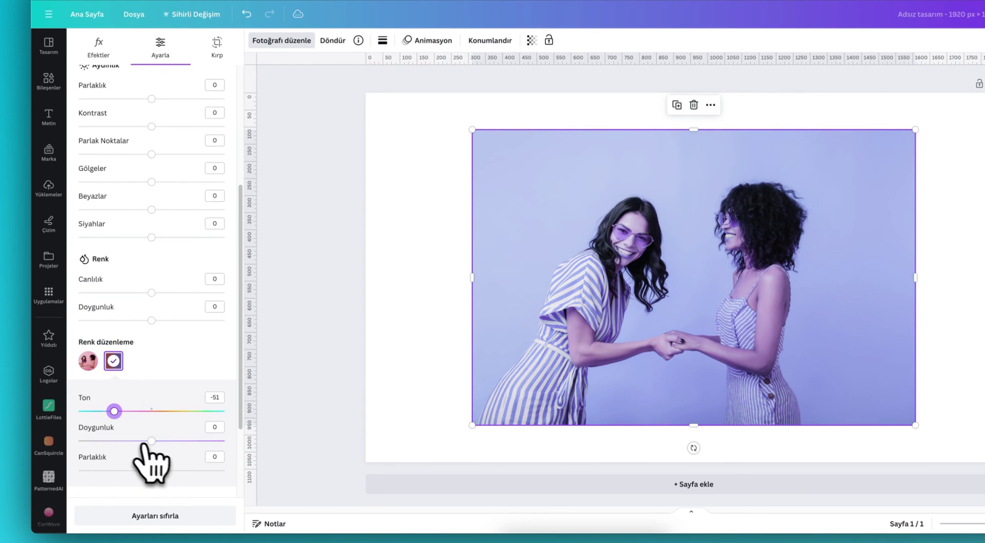
pyautogui.moveTo(151, 440); pyautogui.dragTo(204, 440)
pyautogui.moveTo(151, 470)
pyautogui.mouseDown()
pyautogui.moveTo(115, 470)
pyautogui.moveTo(179, 470)
pyautogui.moveTo(145, 470)
pyautogui.mouseUp()
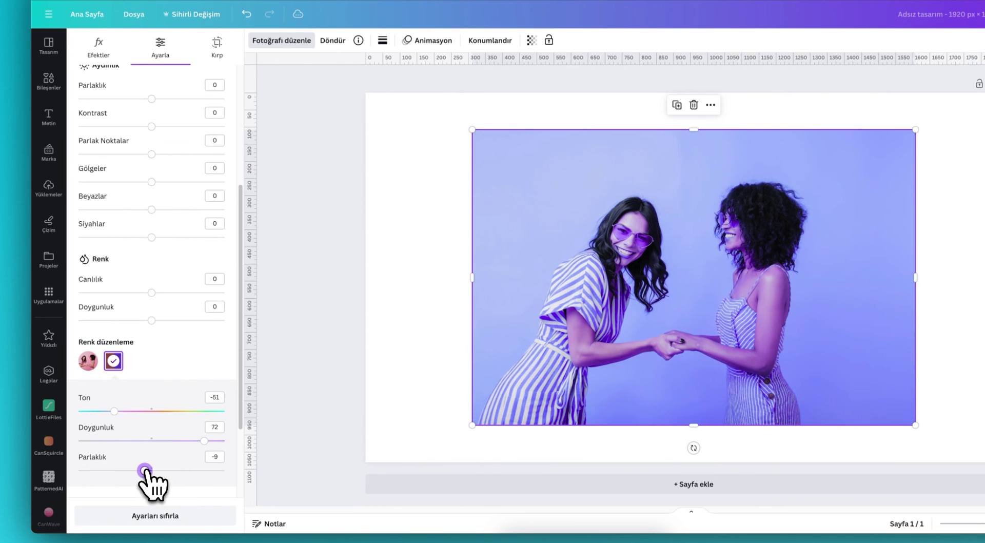
# Change the red color's Doygunluk to 38 and Ton to -70, and reset all adjustments
pyautogui.moveTo(204, 440); pyautogui.dragTo(178, 441)
pyautogui.moveTo(114, 411)
pyautogui.mouseDown()
pyautogui.moveTo(194, 411)
pyautogui.moveTo(100, 410)
pyautogui.mouseUp()
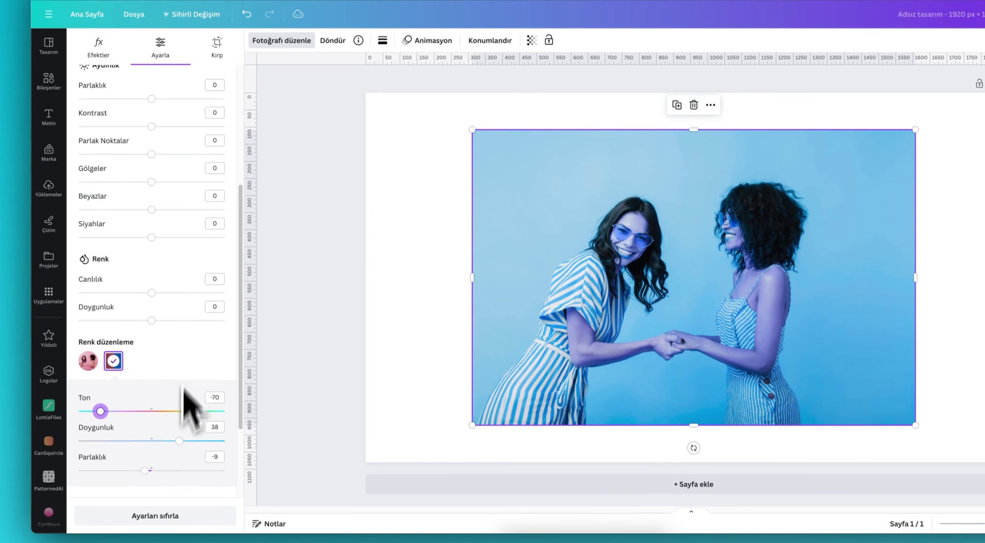
pyautogui.click(182, 516)
# Set the photo's Keskinlik to 35, Netlik to 34 and Vinyet to 17, and reset all adjustments
pyautogui.scroll(-3, 198, 426)
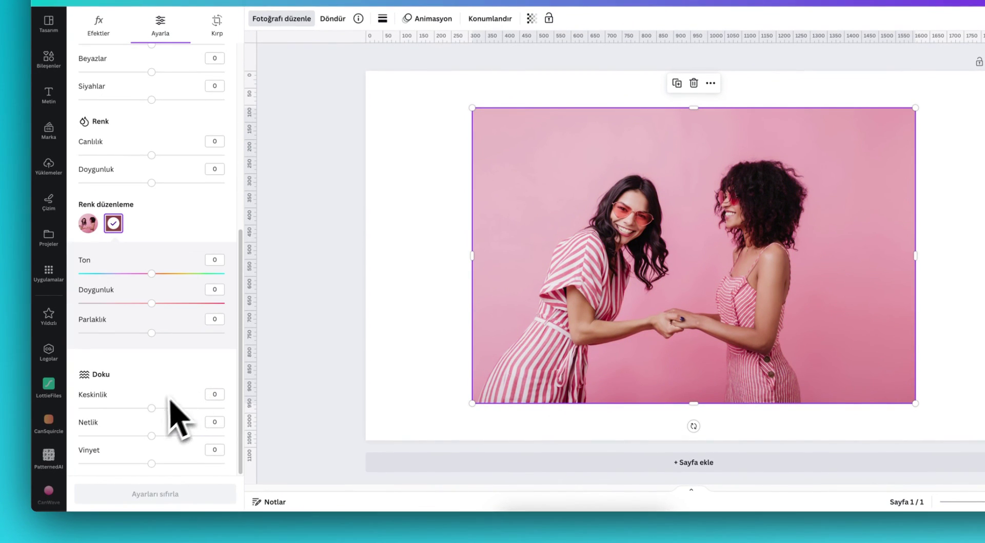
pyautogui.moveTo(152, 408); pyautogui.dragTo(160, 463)
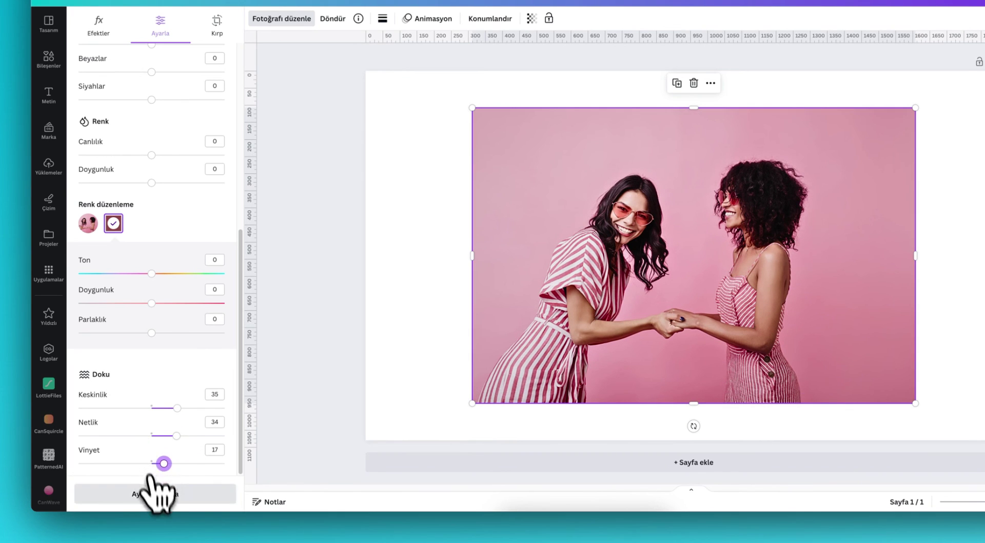
pyautogui.click(154, 493)
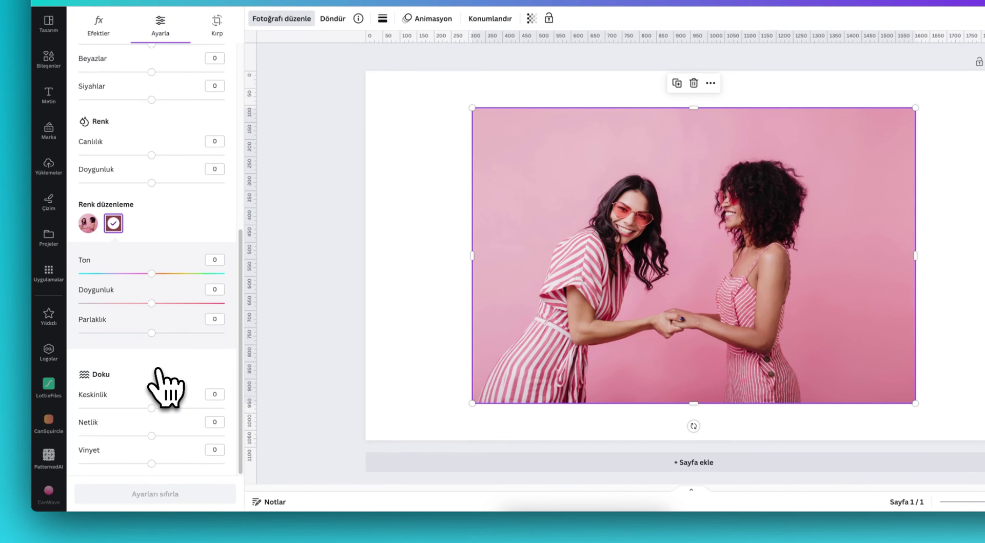
# Review the pink photo's adjustment sliders and Efektler options, and leave photo editing with the photo selected
pyautogui.scroll(10, 163, 387)
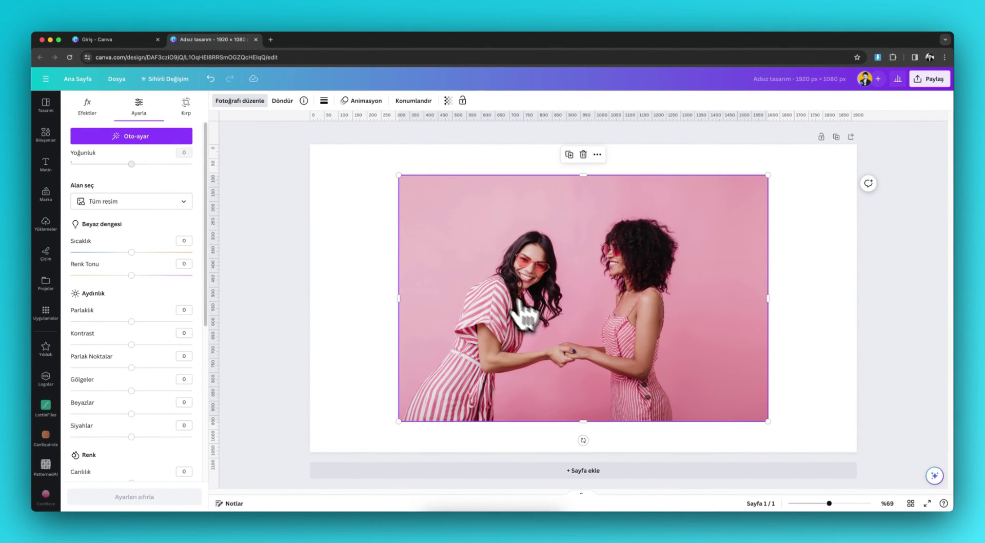
pyautogui.click(131, 137)
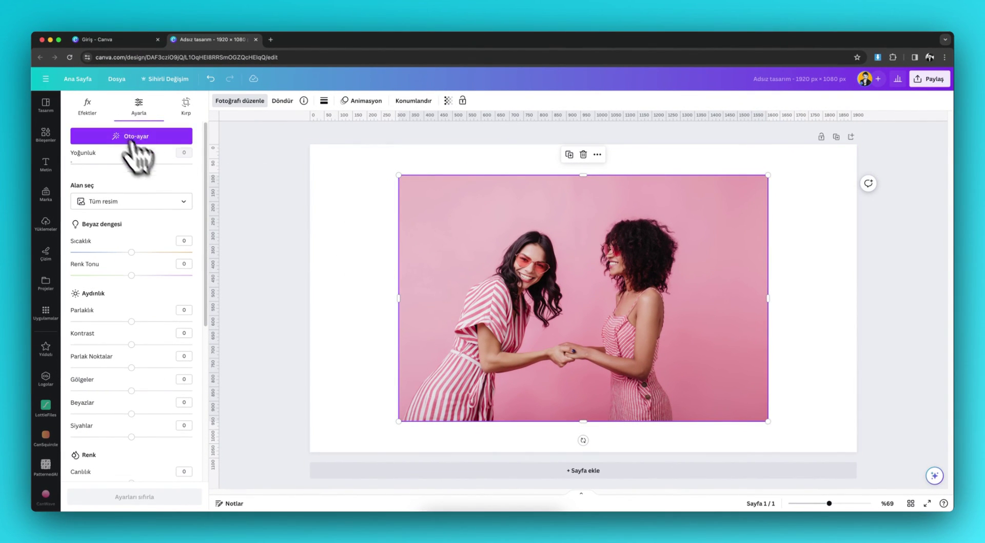
pyautogui.scroll(-8, 169, 331)
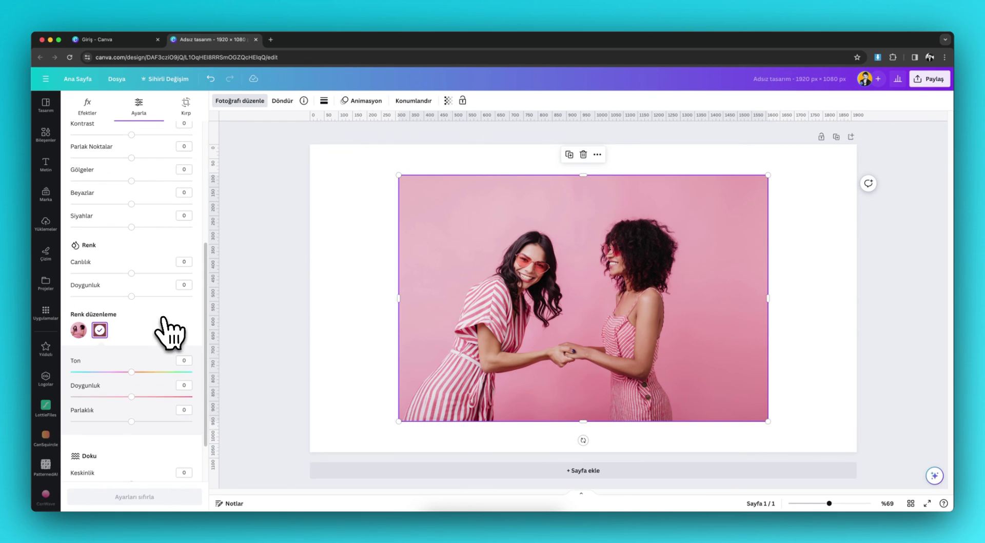
pyautogui.scroll(8, 169, 333)
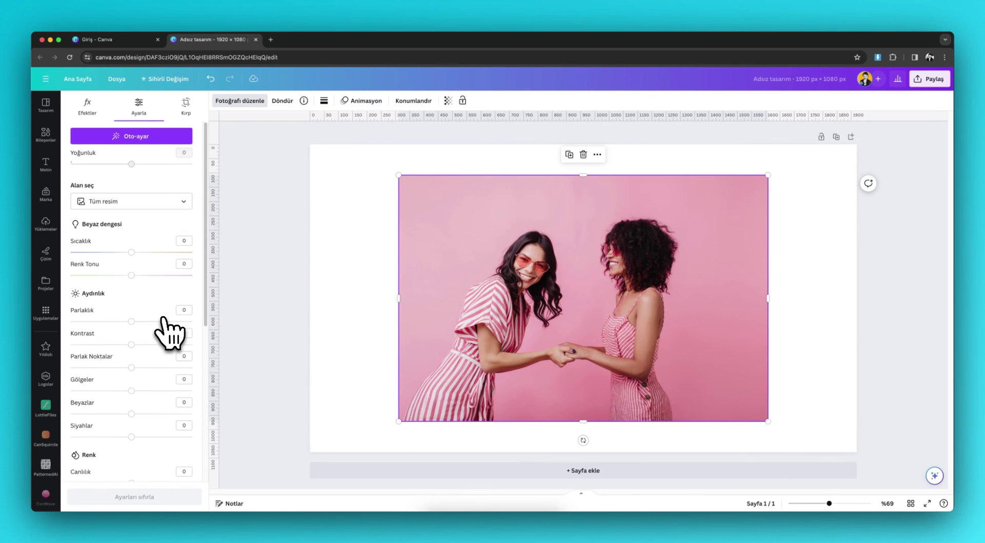
pyautogui.click(87, 105)
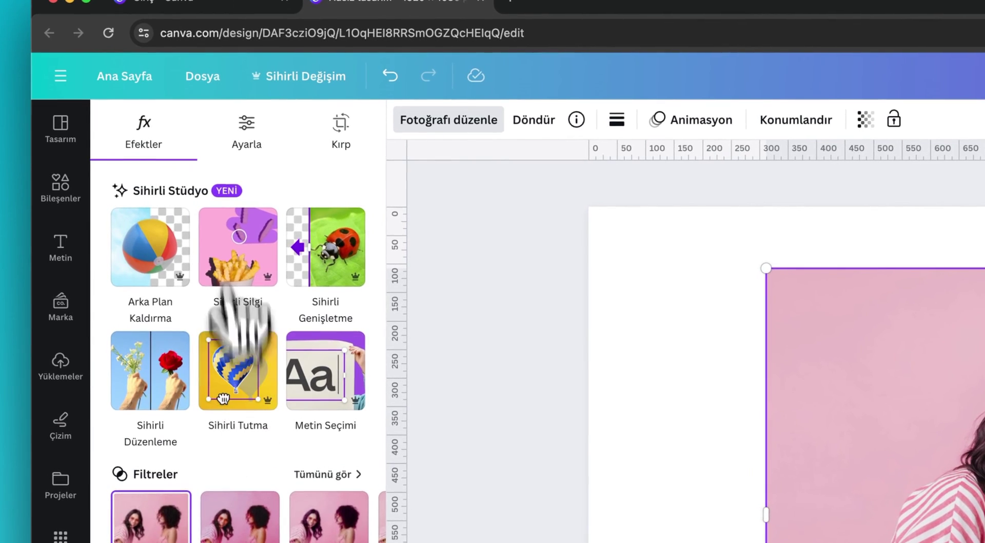
pyautogui.click(138, 107)
pyautogui.scroll(-8, 205, 410)
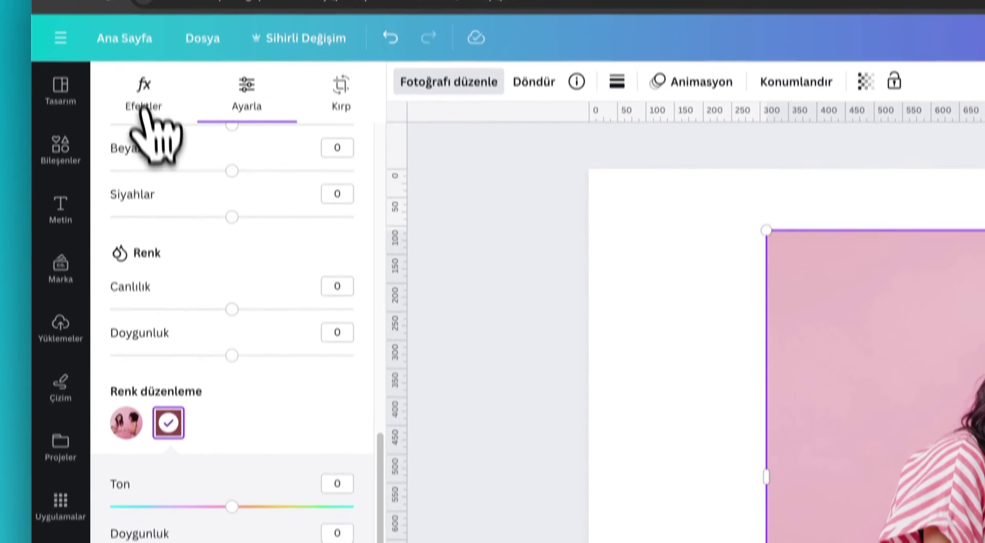
pyautogui.click(146, 139)
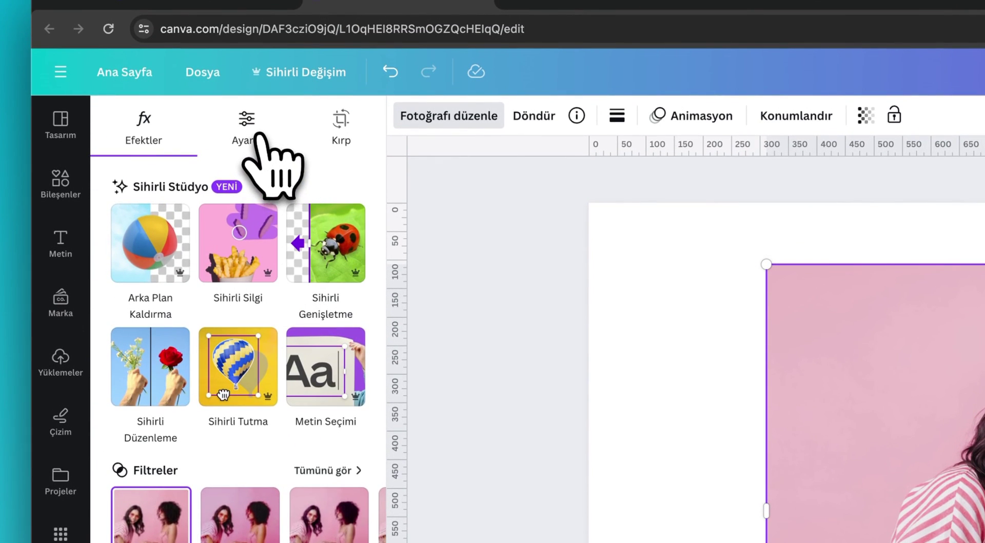
pyautogui.click(256, 140)
pyautogui.scroll(-8, 315, 424)
pyautogui.scroll(8, 312, 430)
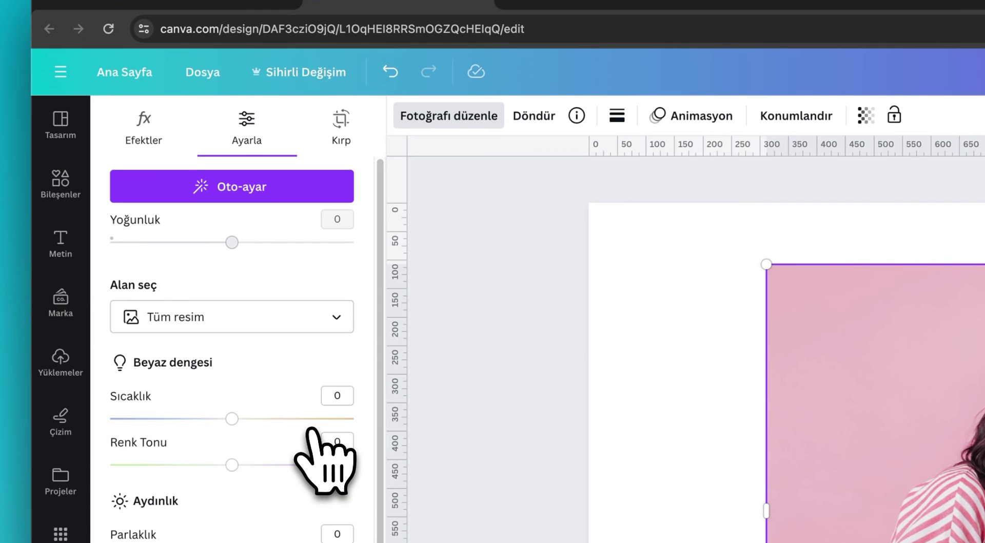
pyautogui.scroll(-10, 312, 430)
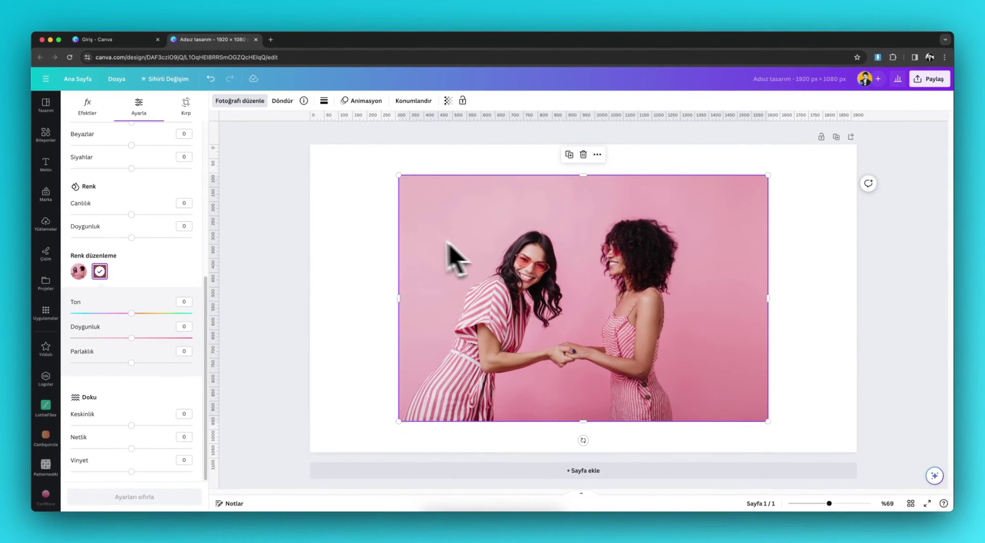
pyautogui.click(365, 243)
pyautogui.click(483, 262)
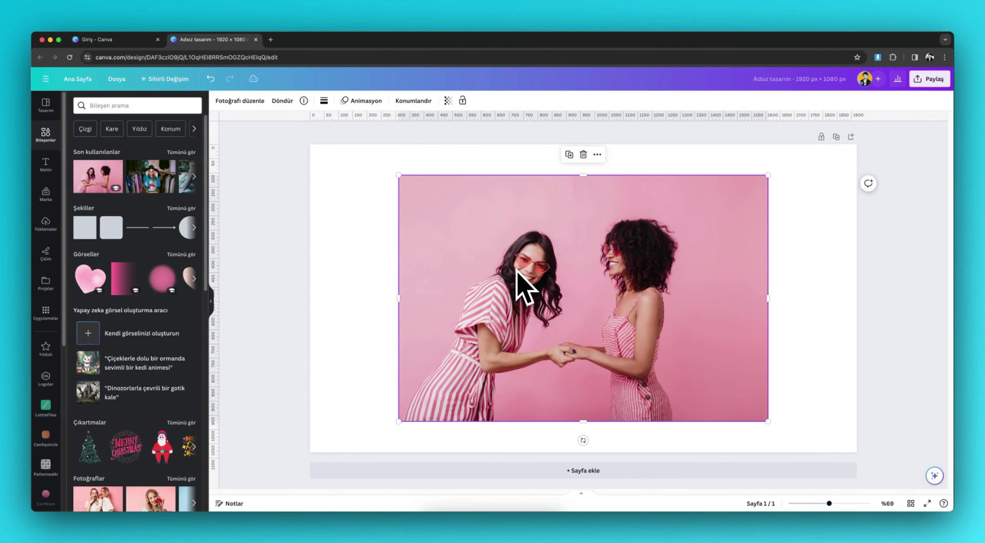